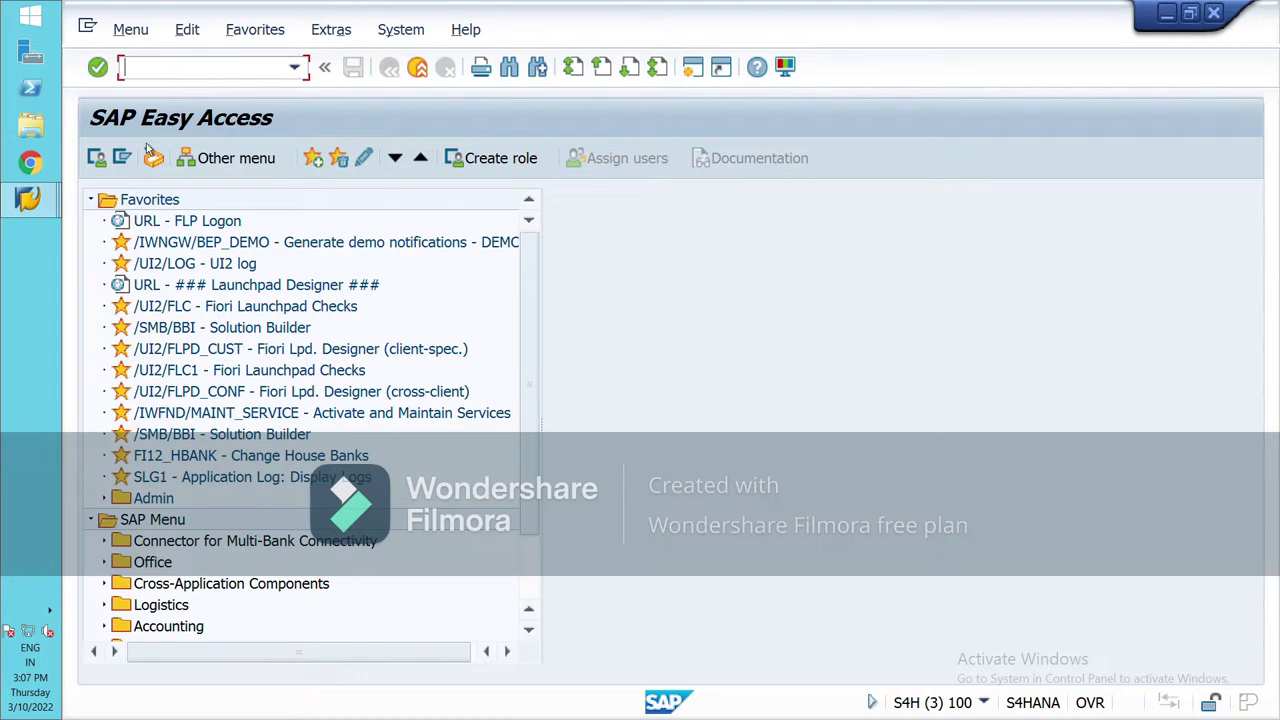
# Open the FB70 - Invoice transaction under Accounting, Financial Accounting, Accounts Receivable, Document Entry
pyautogui.click(98, 524)
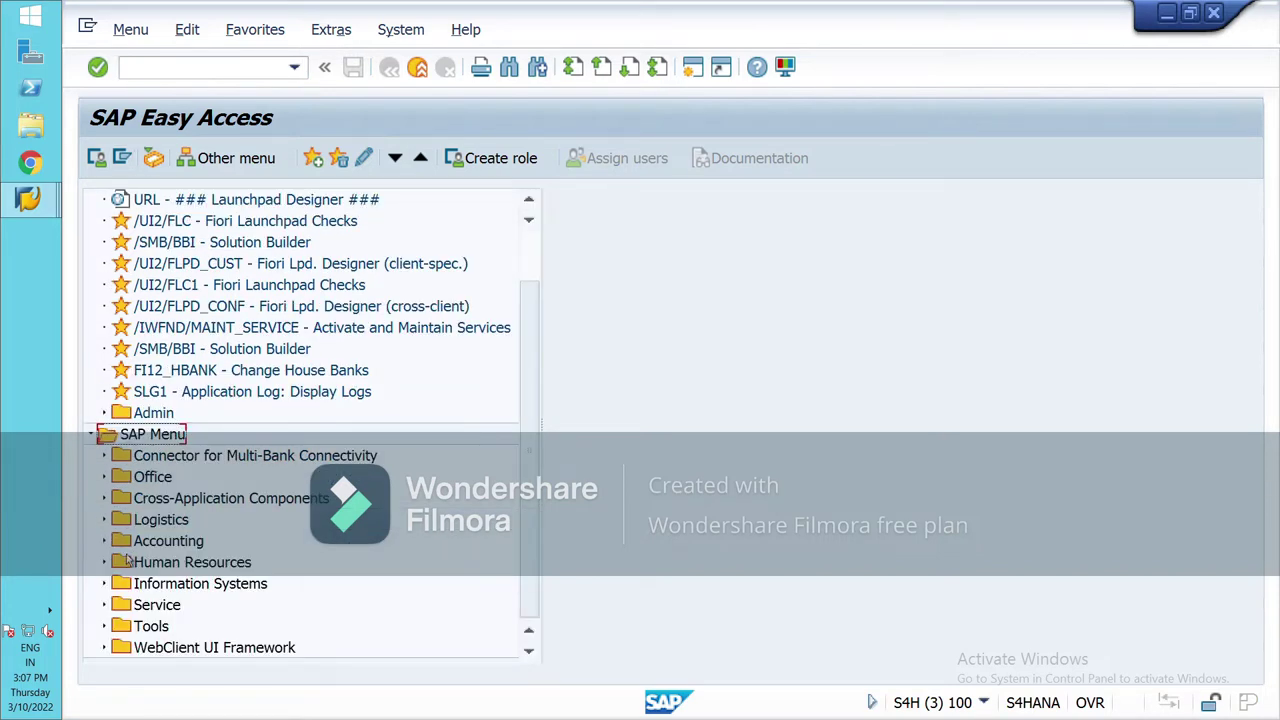
pyautogui.click(108, 543)
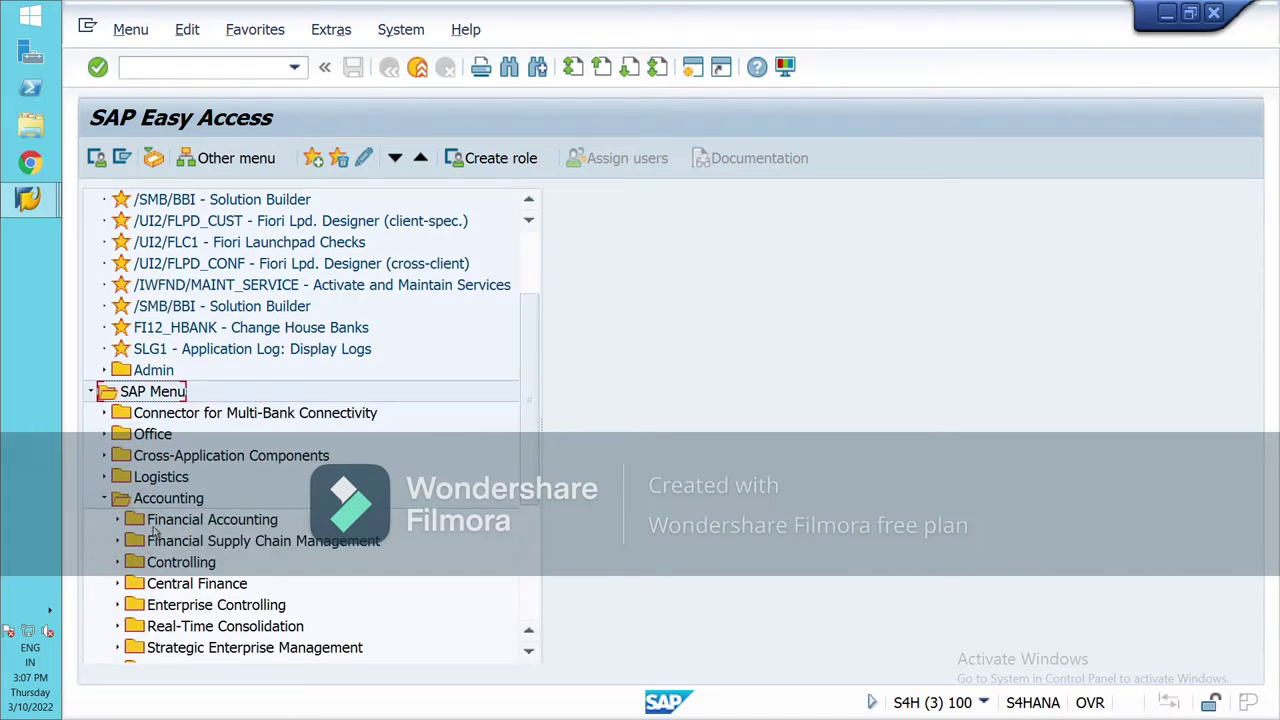
pyautogui.click(117, 519)
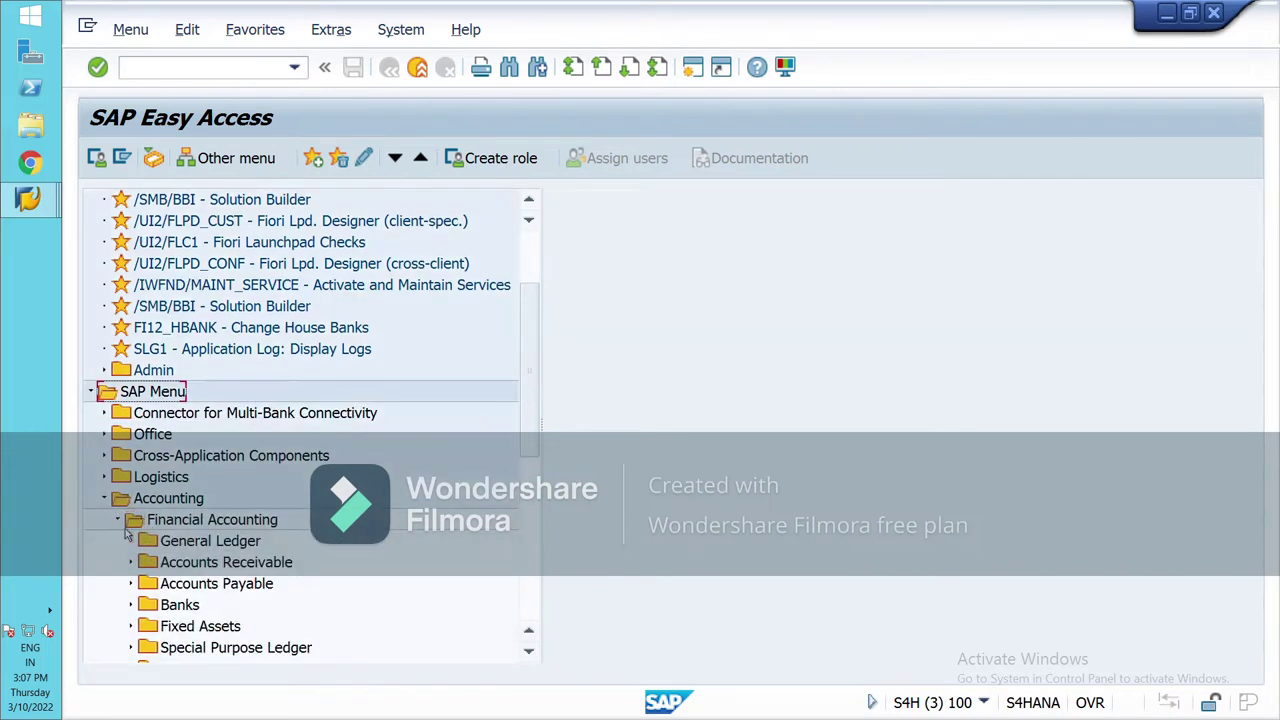
pyautogui.scroll(-3, 190, 517)
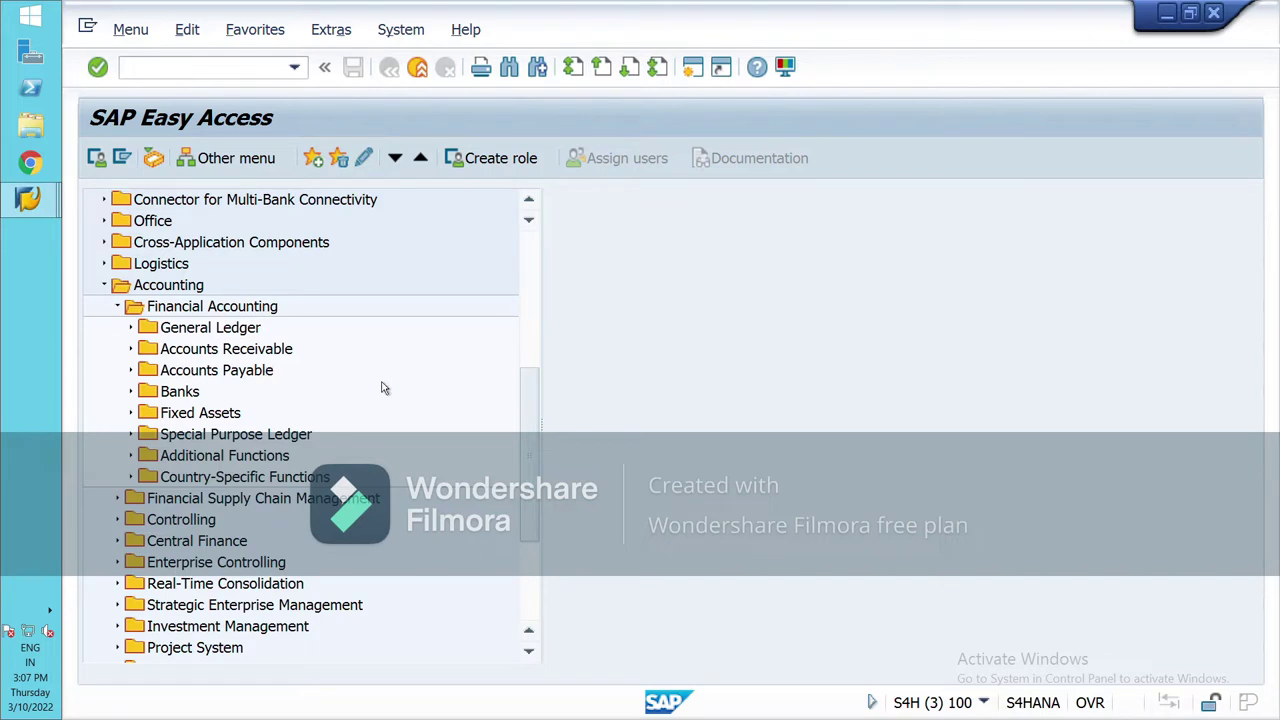
pyautogui.click(140, 358)
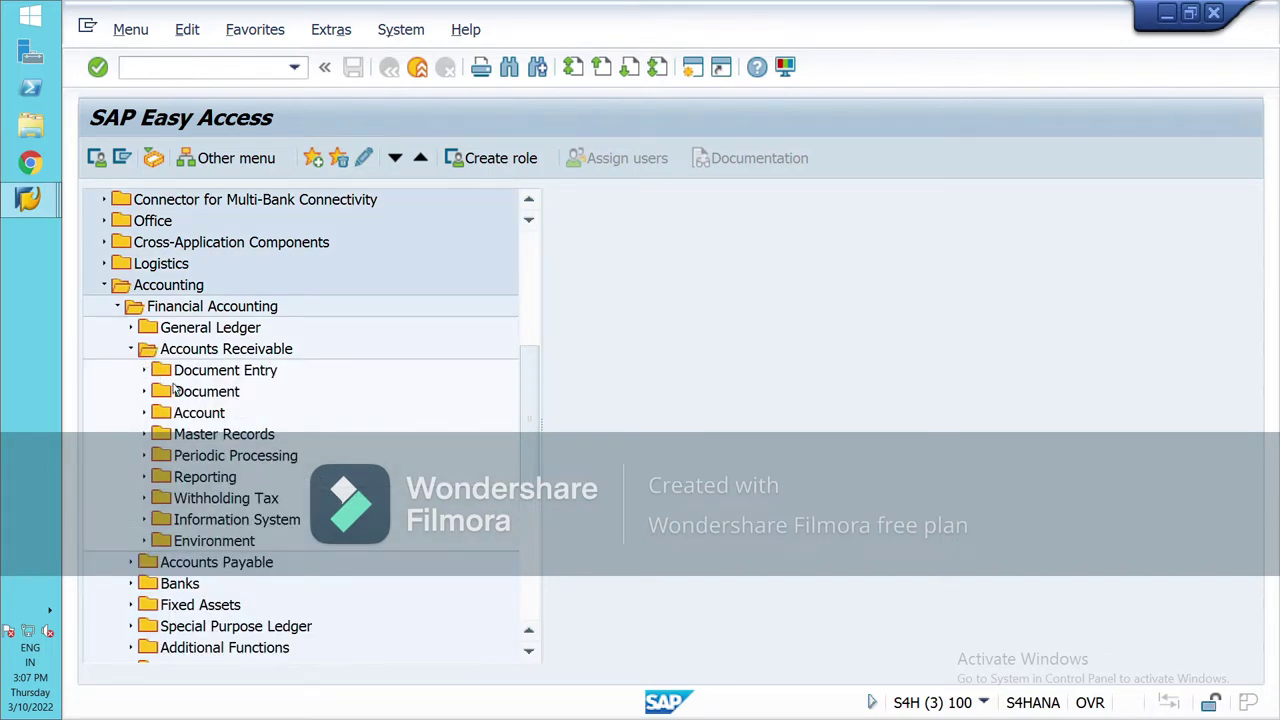
pyautogui.click(144, 372)
pyautogui.doubleClick(219, 352)
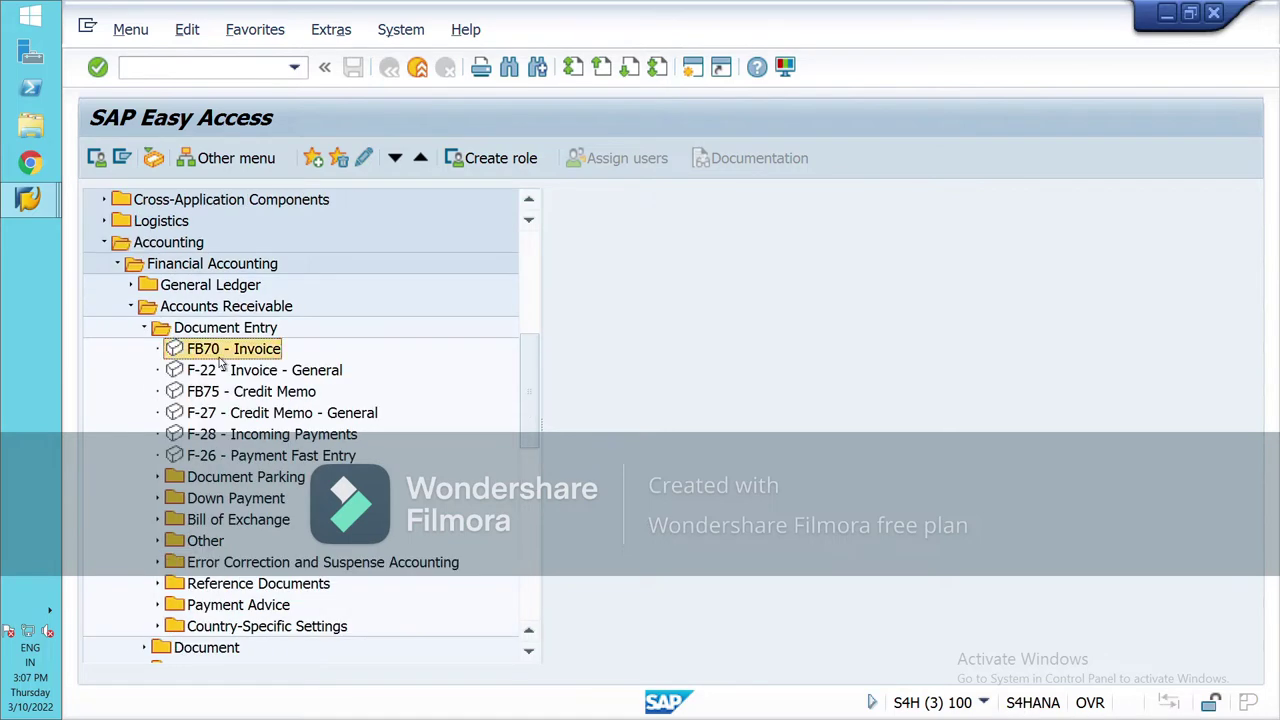
# Look up the customers by company code and choose BOOM LIMITED in Pune as the invoice customer
pyautogui.click(418, 290)
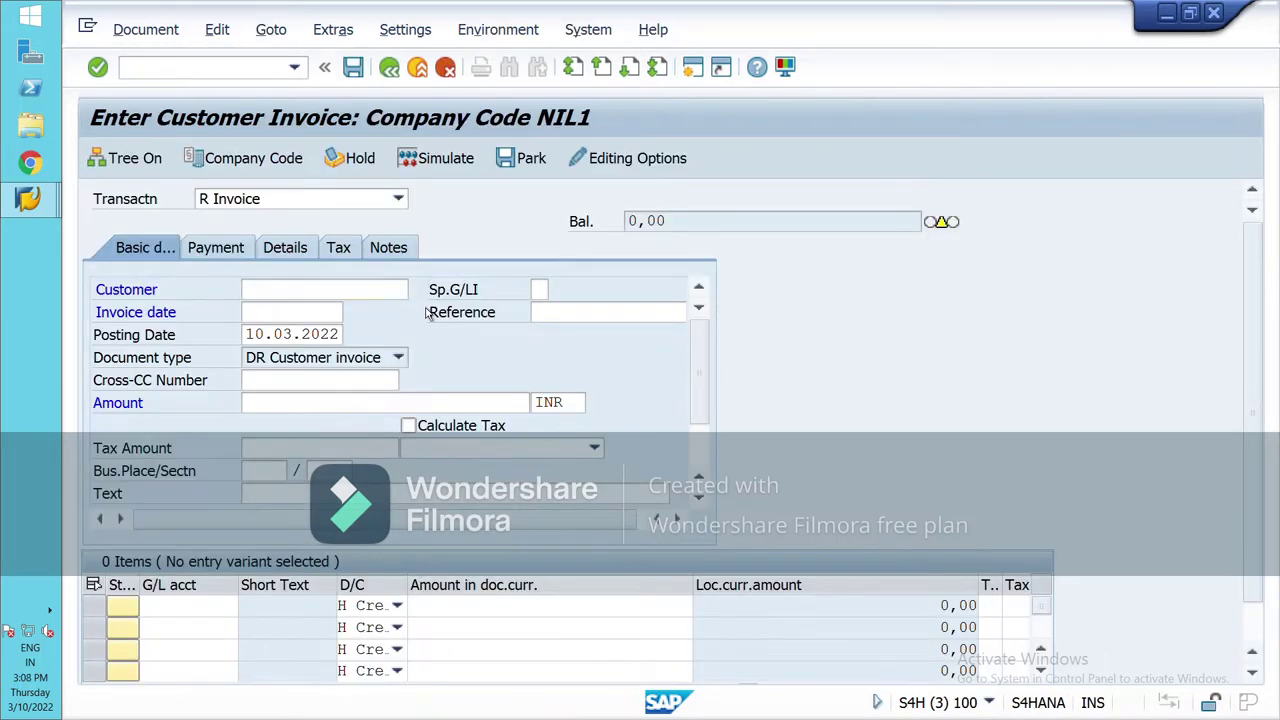
pyautogui.click(1264, 692)
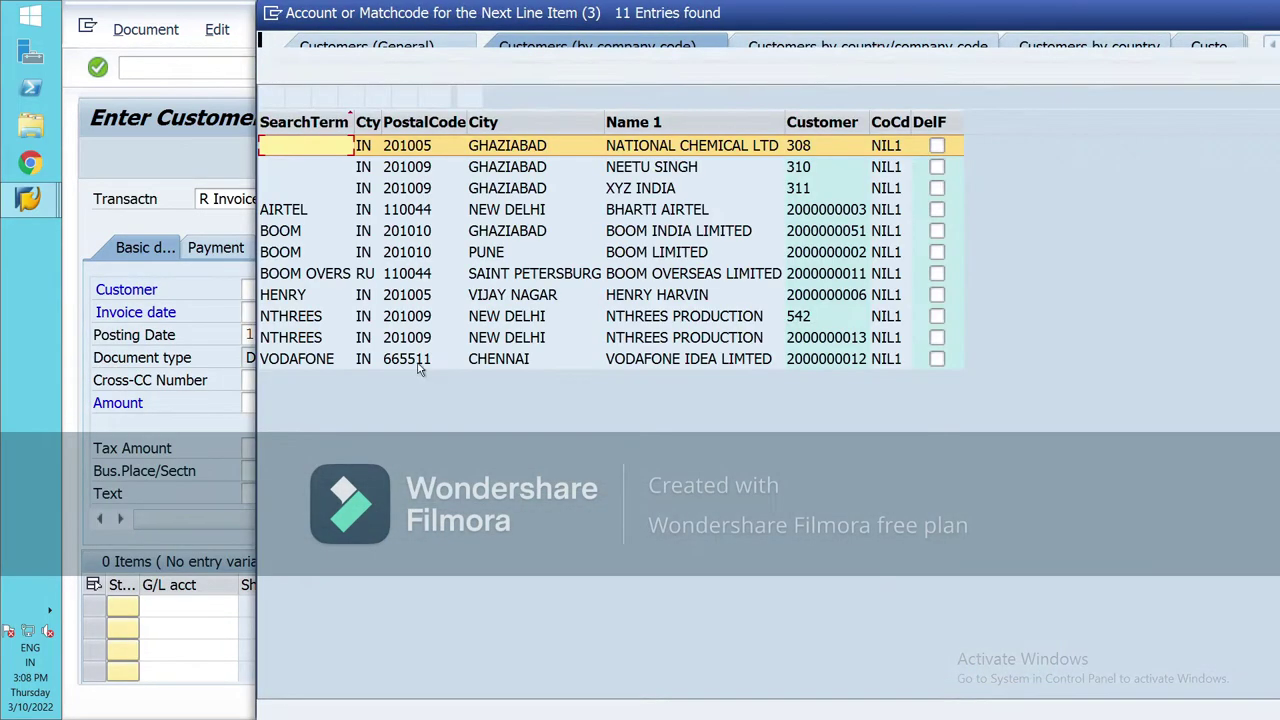
pyautogui.click(312, 256)
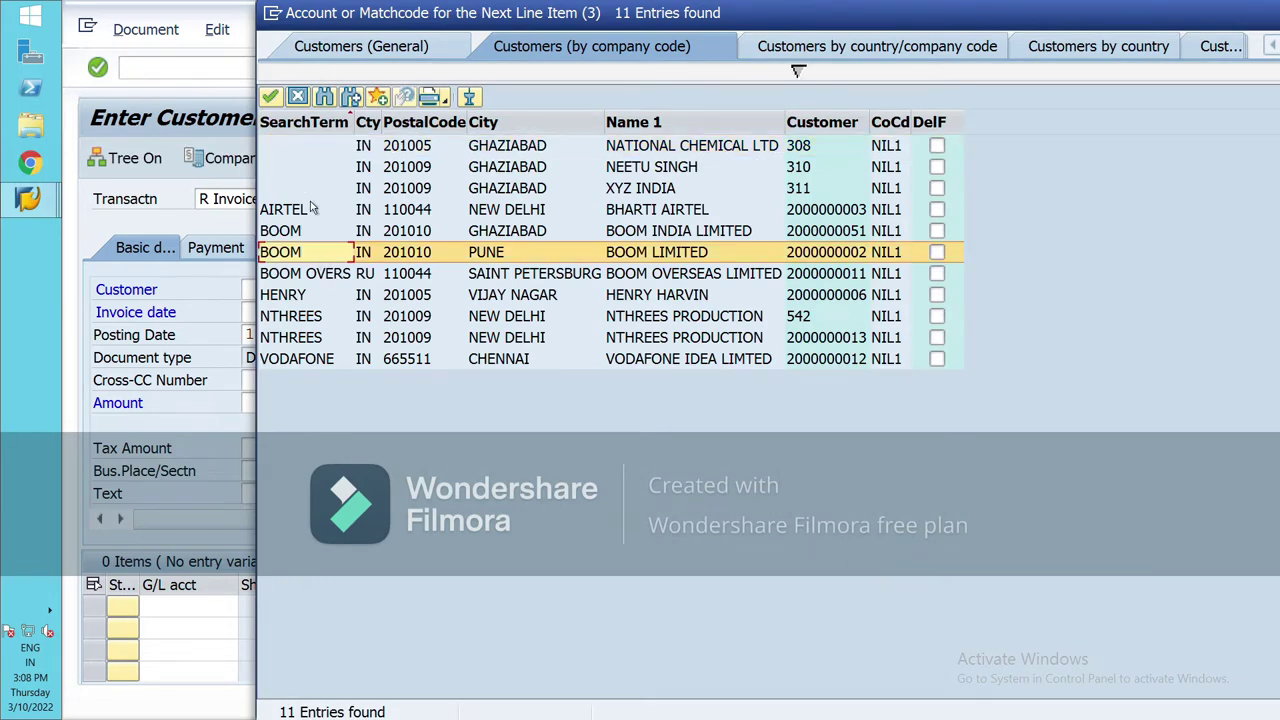
pyautogui.click(270, 96)
# Set the invoice date to 10.03.2022 and the invoice amount to 300000 INR
pyautogui.click(323, 314)
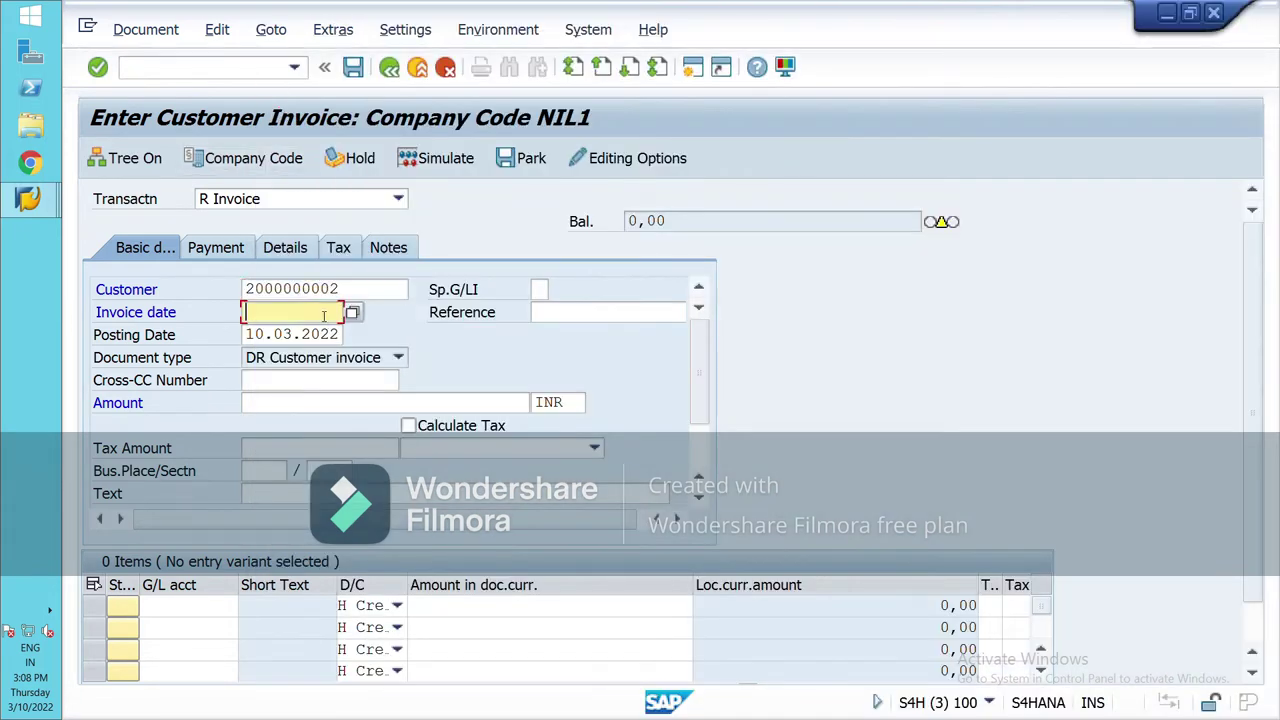
pyautogui.press('Insert')
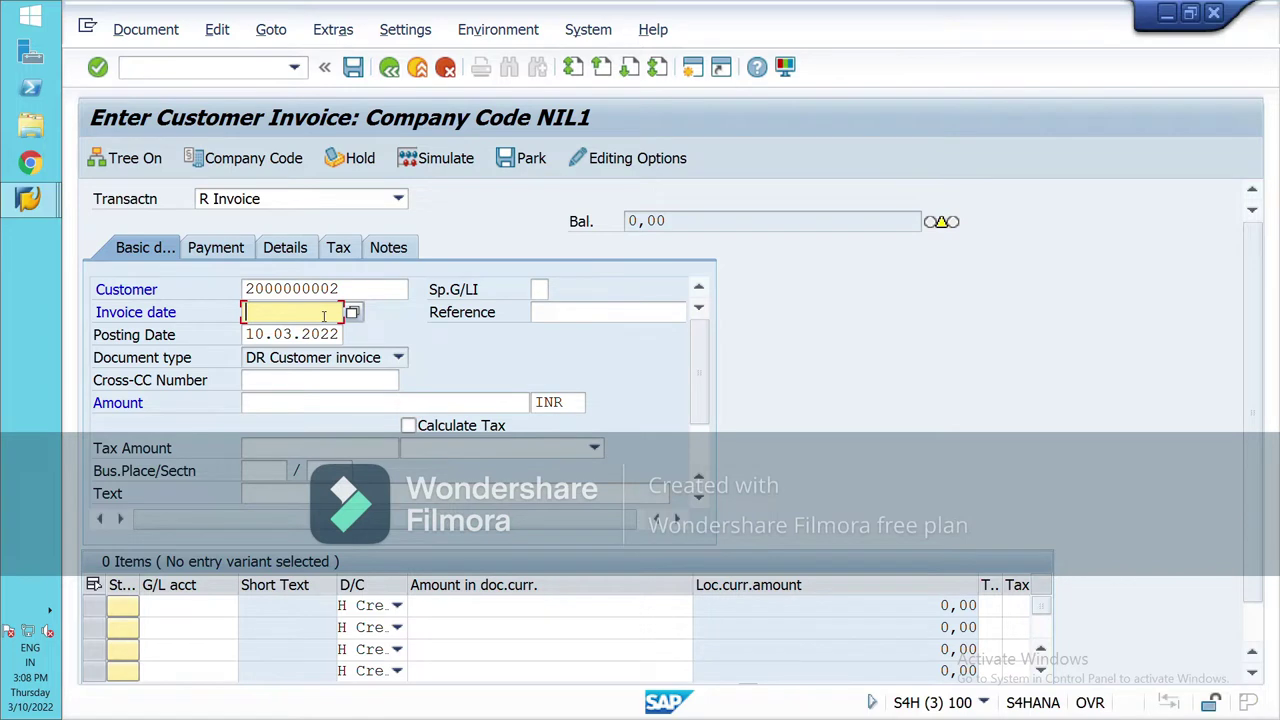
pyautogui.write('10.03.2022')
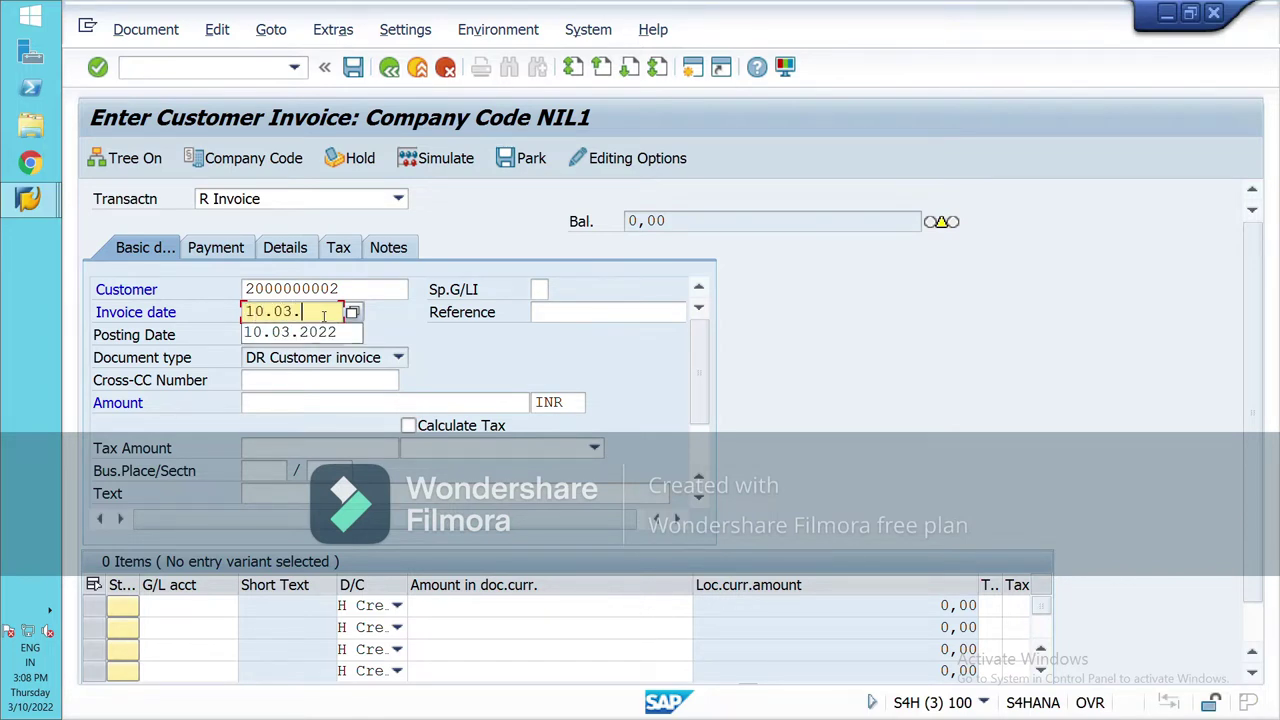
pyautogui.click(340, 380)
pyautogui.click(333, 405)
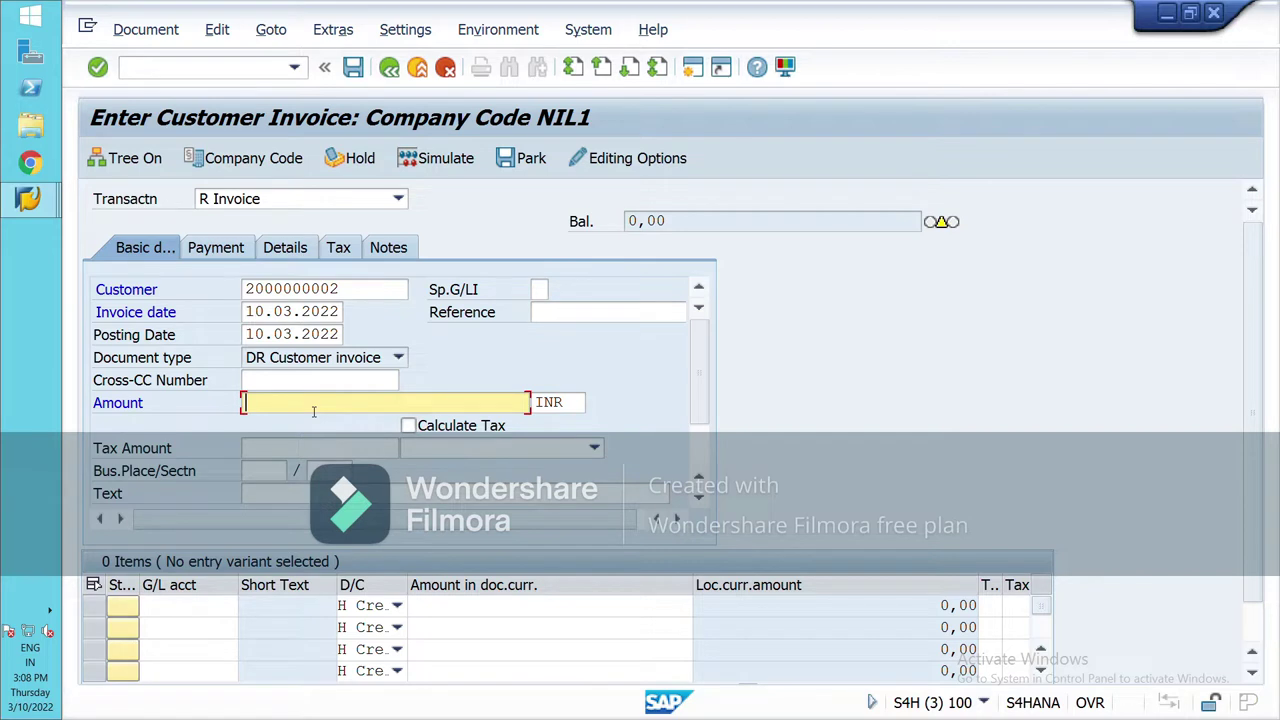
pyautogui.write('3000000')
pyautogui.press('BackSpace')
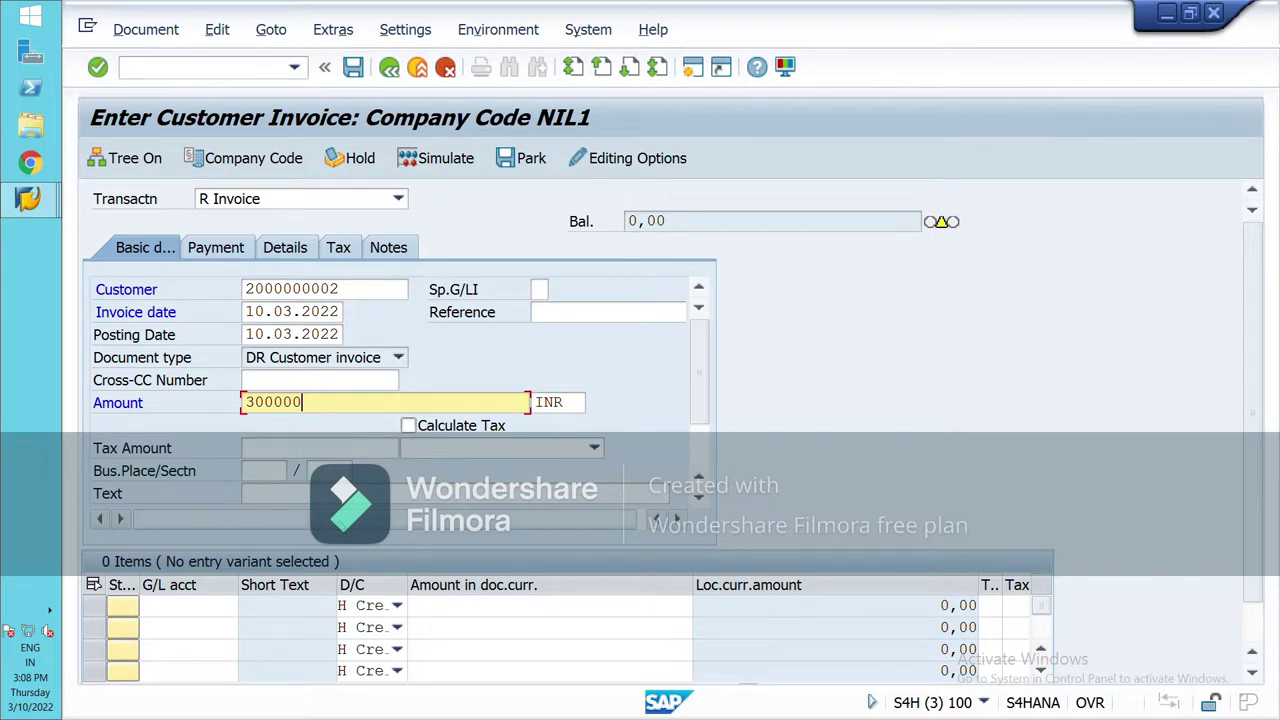
# Add an invoice line item for the sales account, found through the G/L account search, without an amount
pyautogui.scroll(-4, 368, 520)
pyautogui.click(196, 588)
pyautogui.click(247, 586)
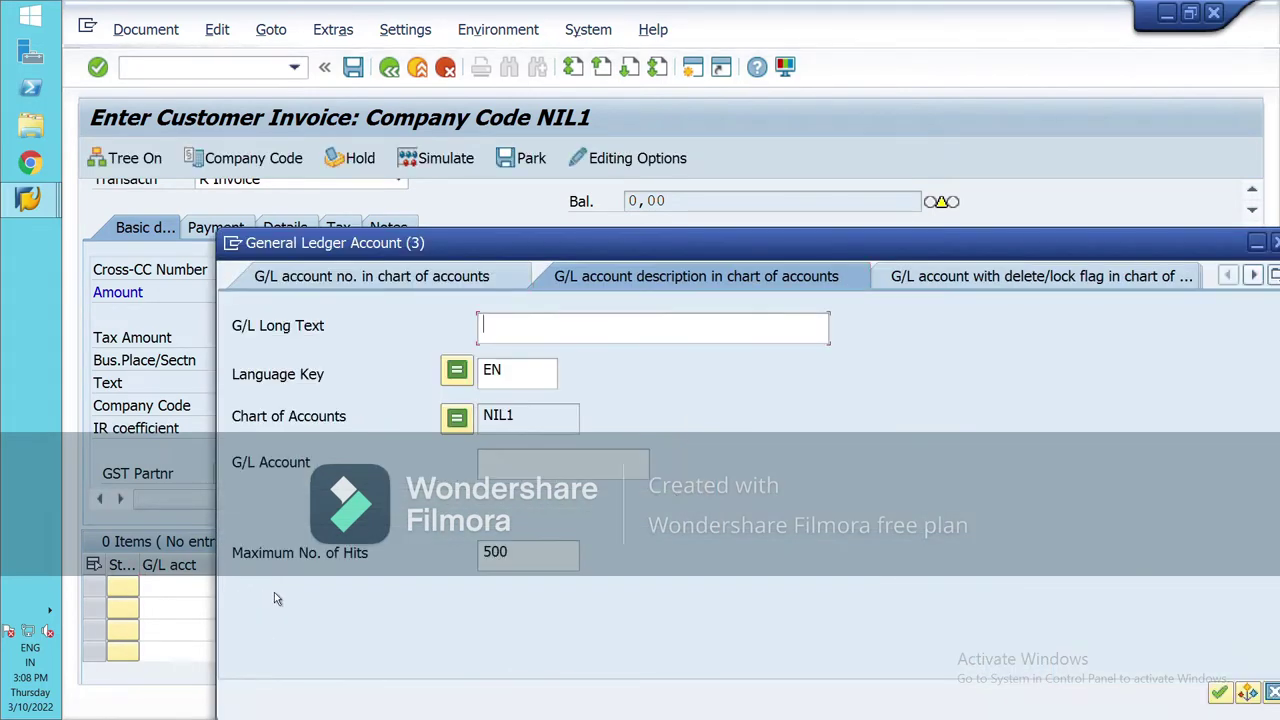
pyautogui.click(1246, 693)
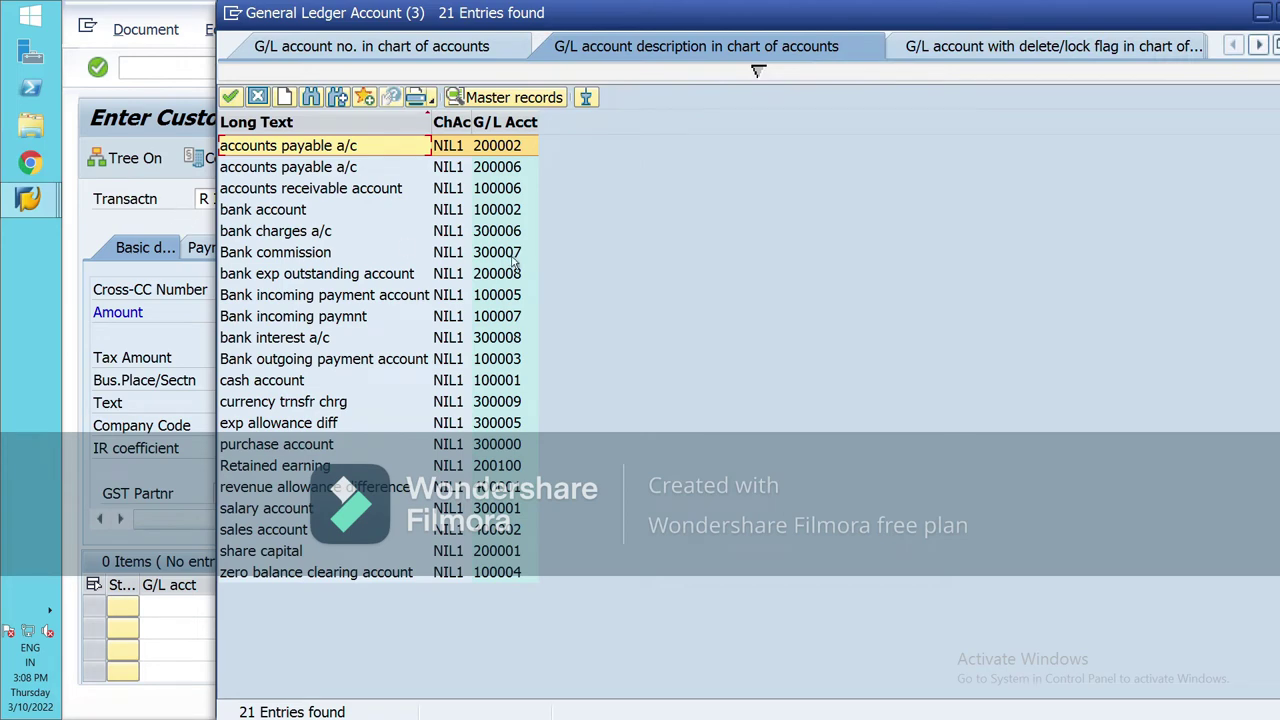
pyautogui.click(290, 530)
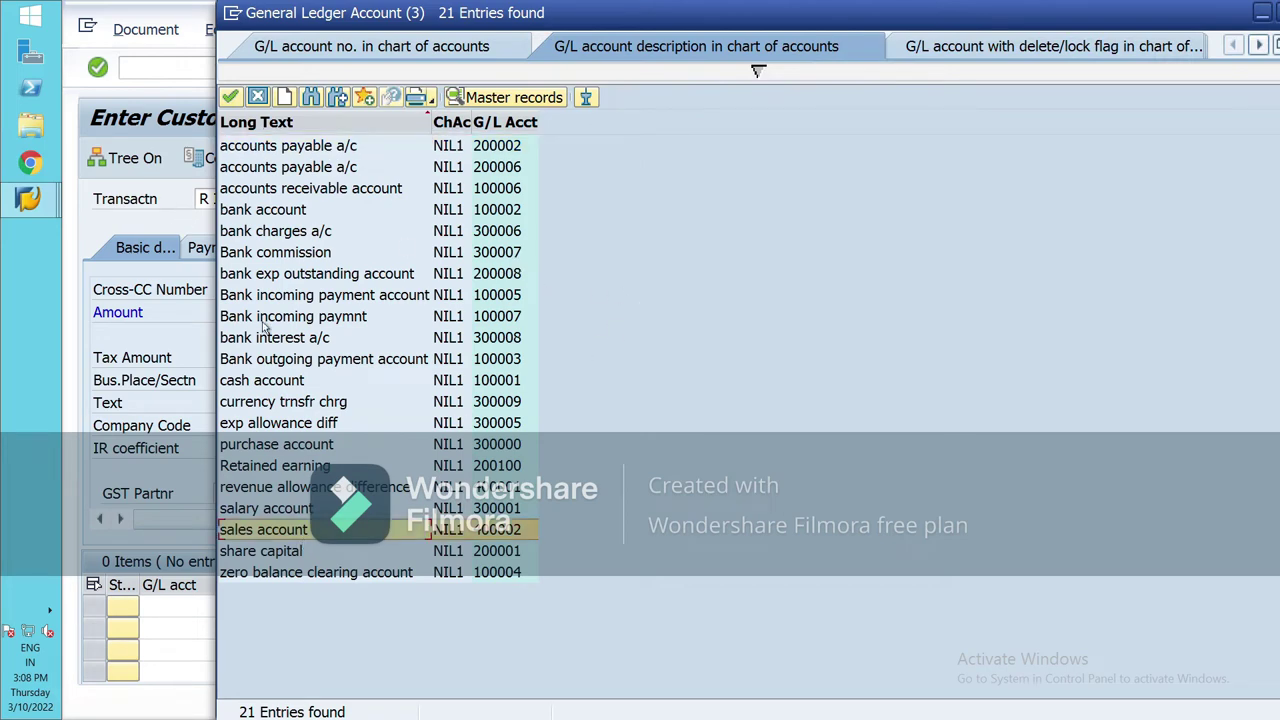
pyautogui.click(233, 97)
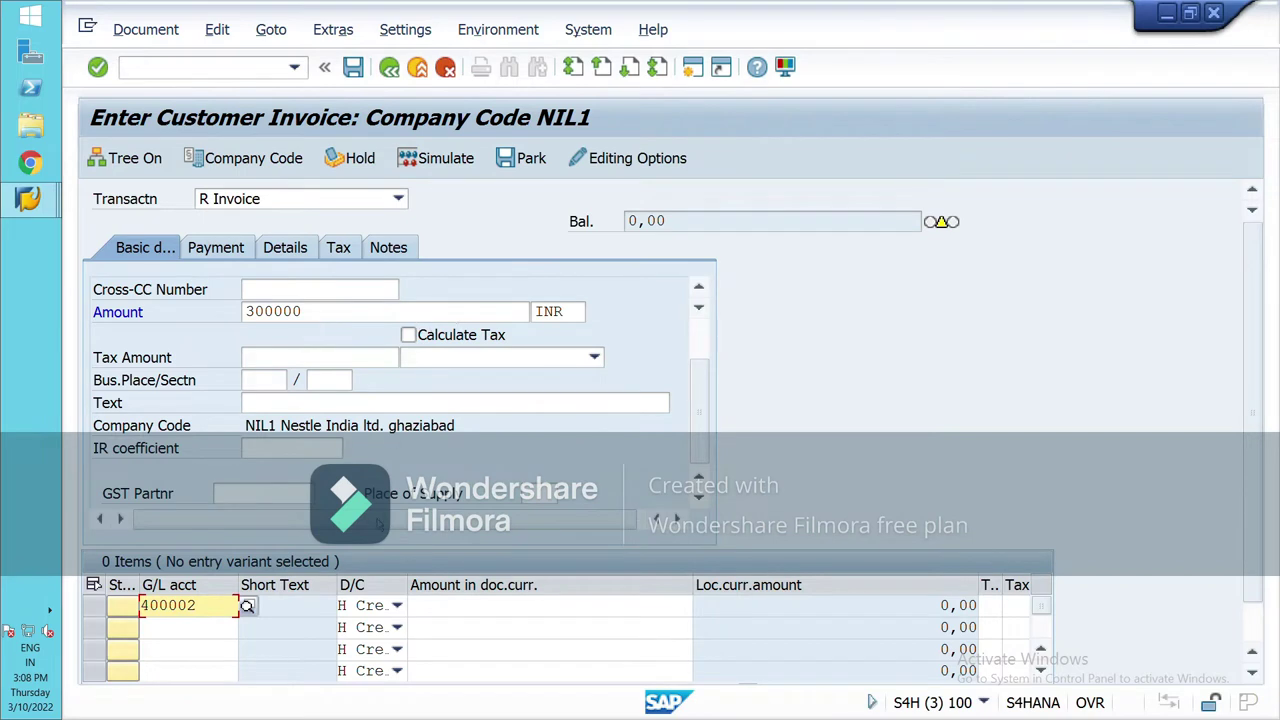
pyautogui.press('Return')
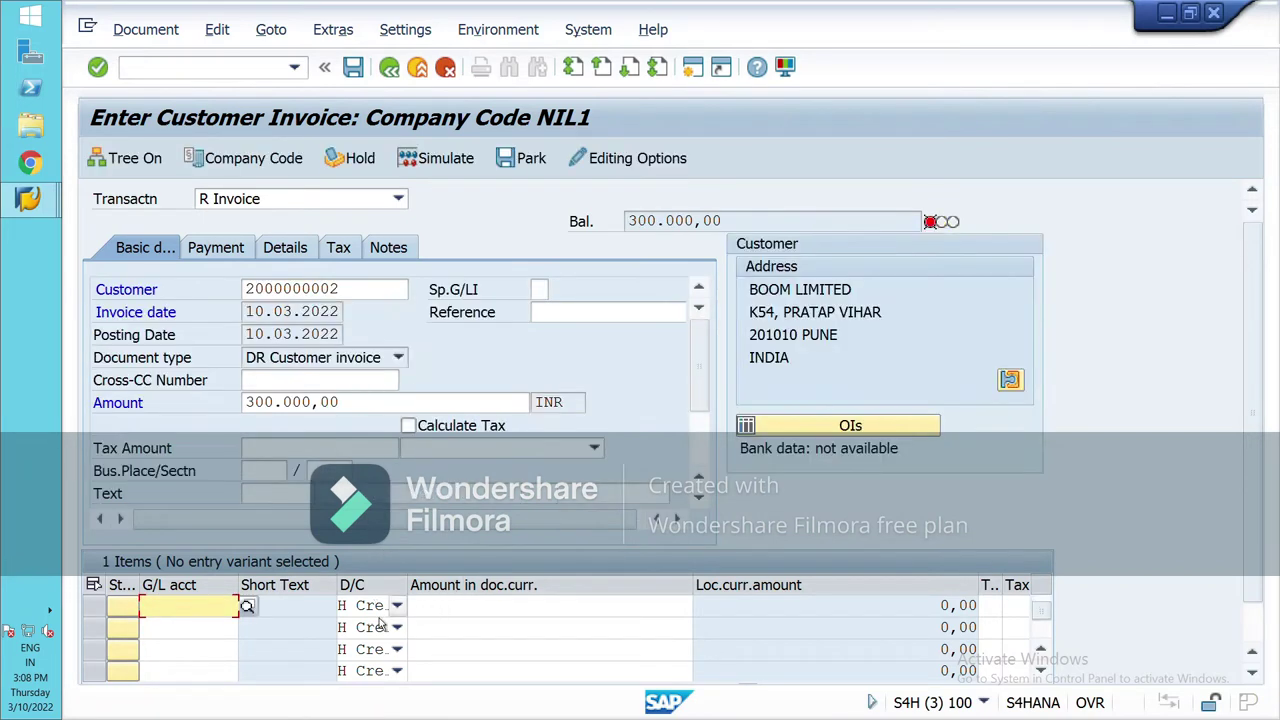
# Enter a credit line item of 300000 in document currency and assign the sales account as its G/L account
pyautogui.click(600, 606)
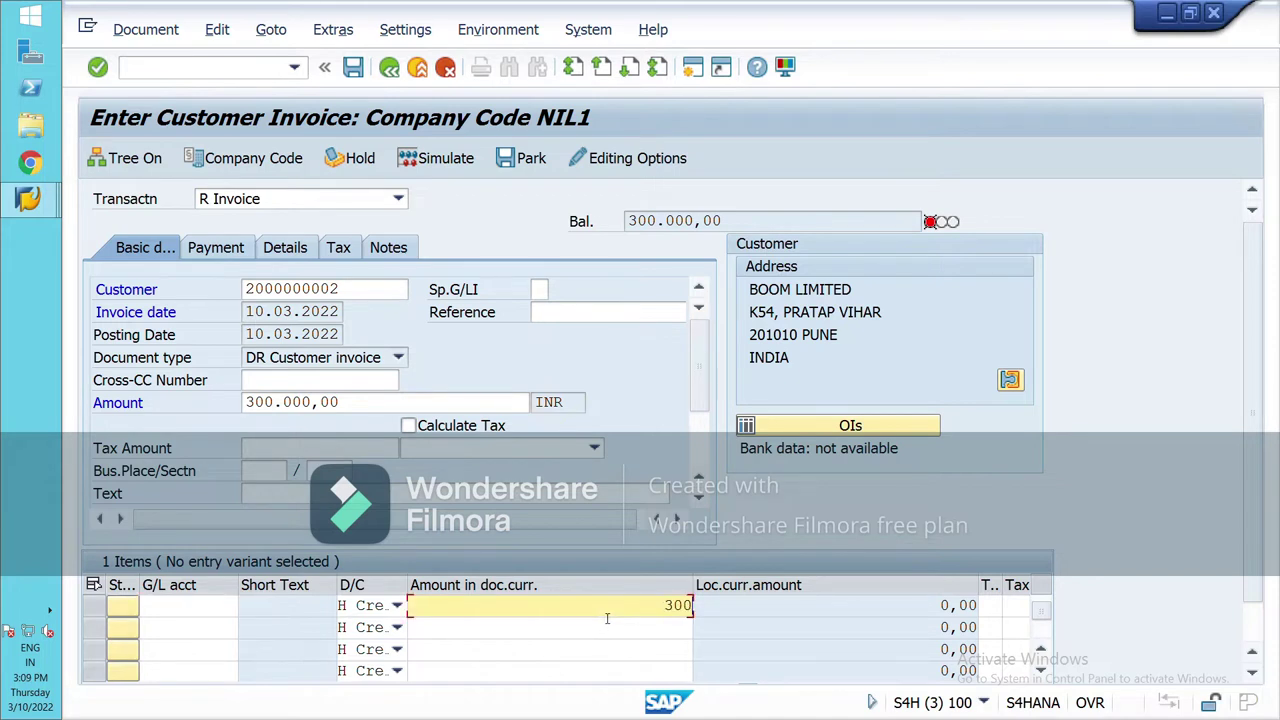
pyautogui.write('300000')
pyautogui.press('Return')
pyautogui.press('Return')
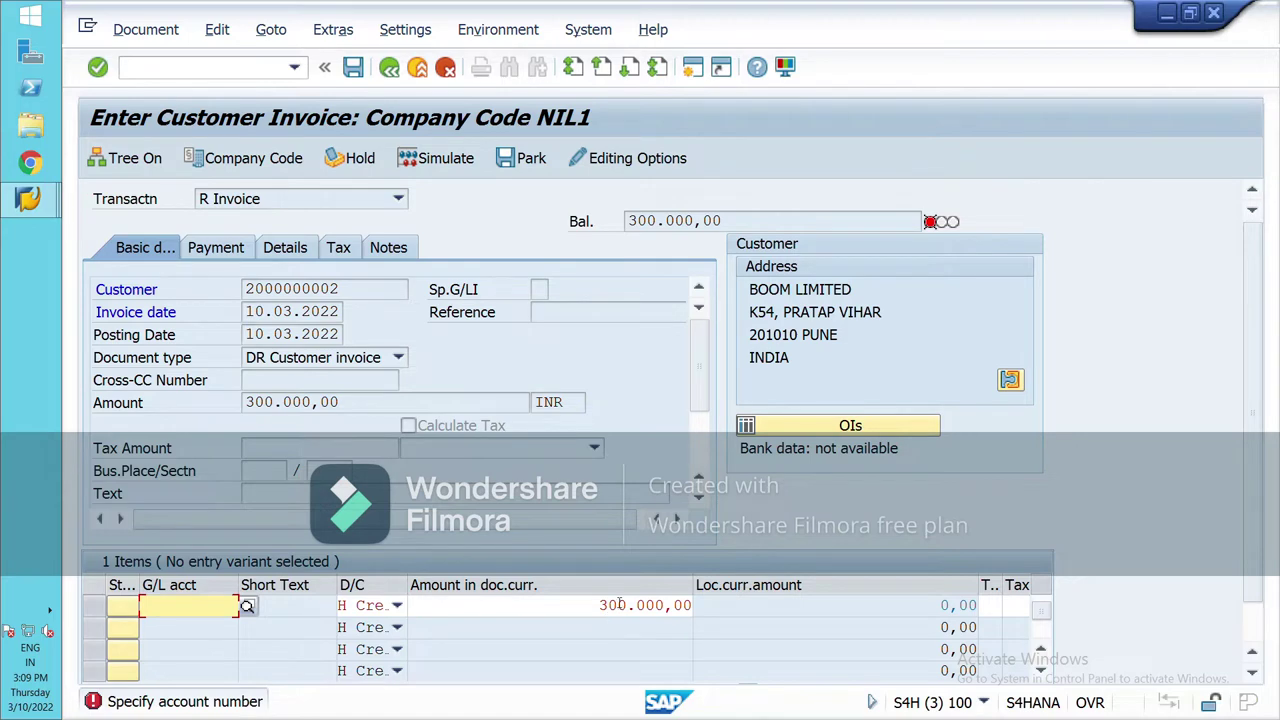
pyautogui.click(247, 607)
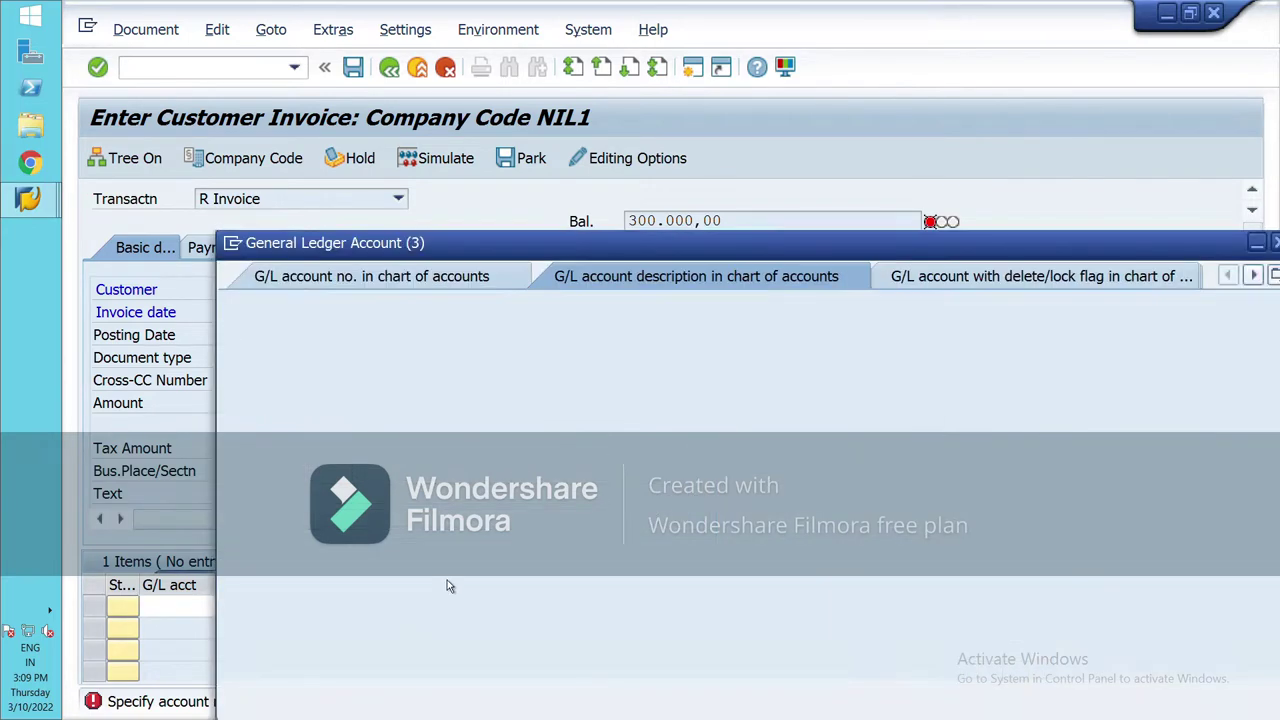
pyautogui.click(1219, 692)
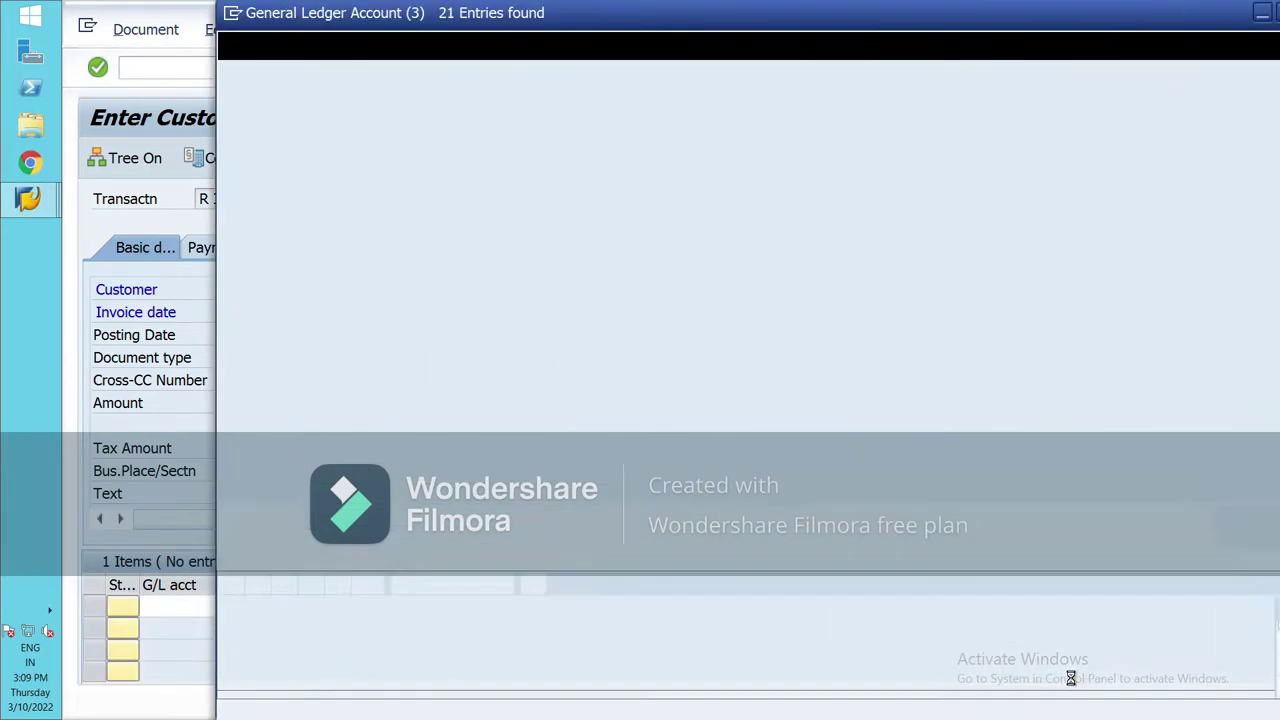
pyautogui.click(297, 534)
pyautogui.click(230, 96)
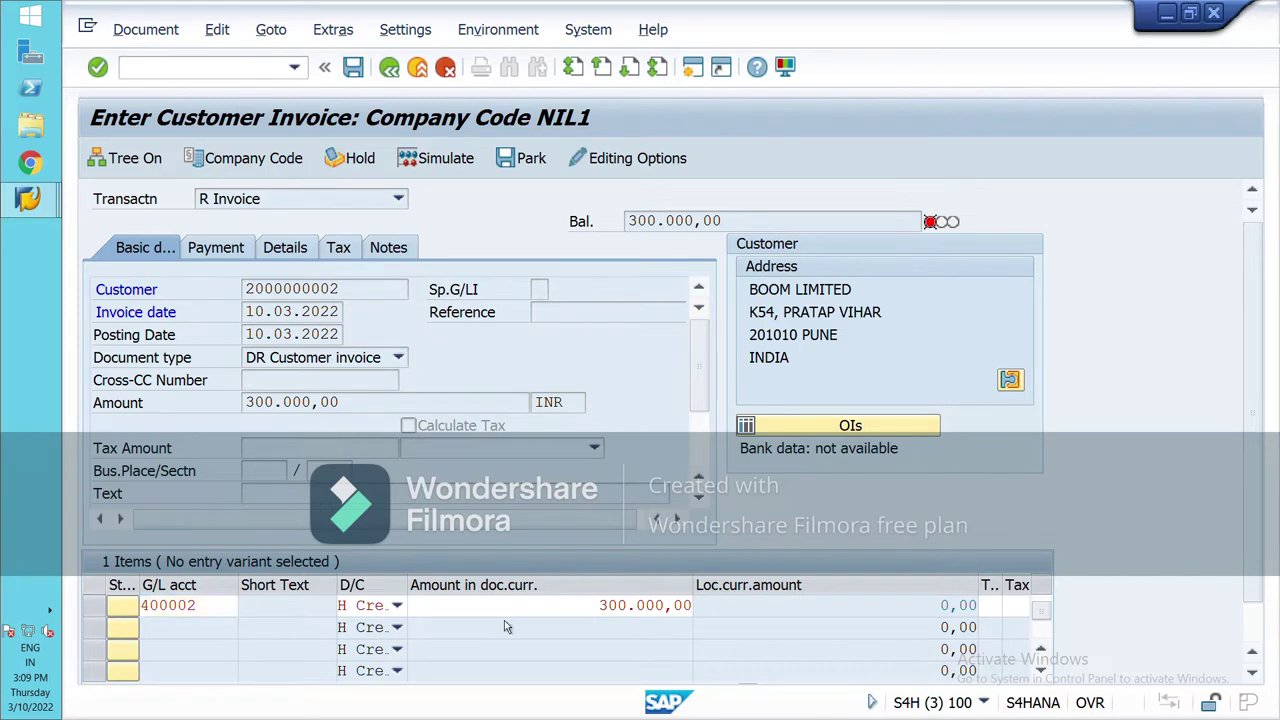
pyautogui.press('Return')
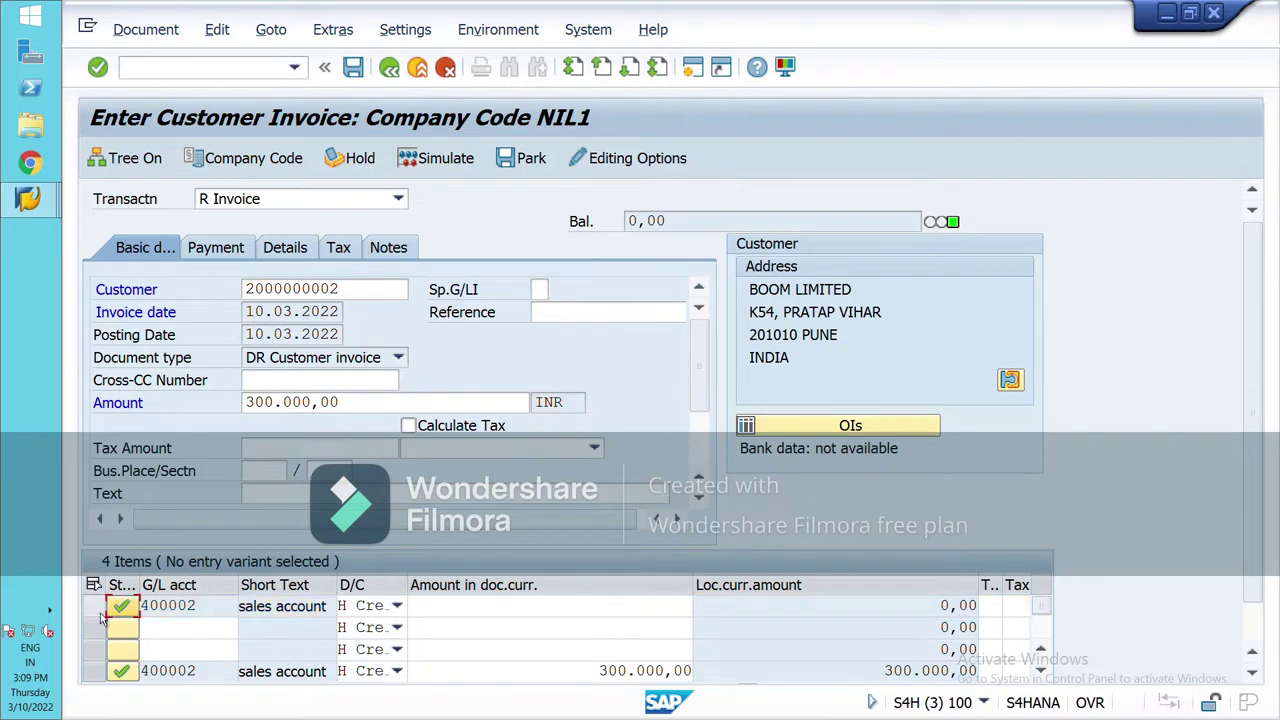
# Delete the sales account line item that has no amount
pyautogui.click(100, 612)
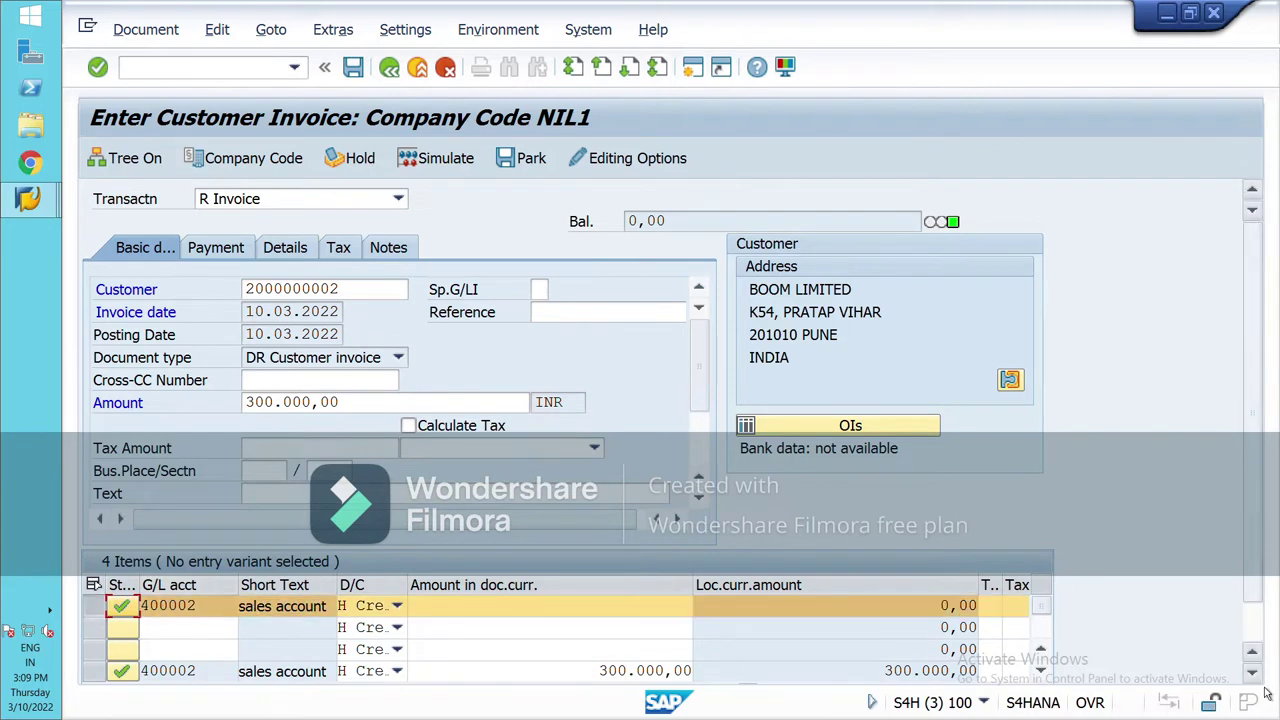
pyautogui.scroll(-1, 200, 650)
pyautogui.click(312, 674)
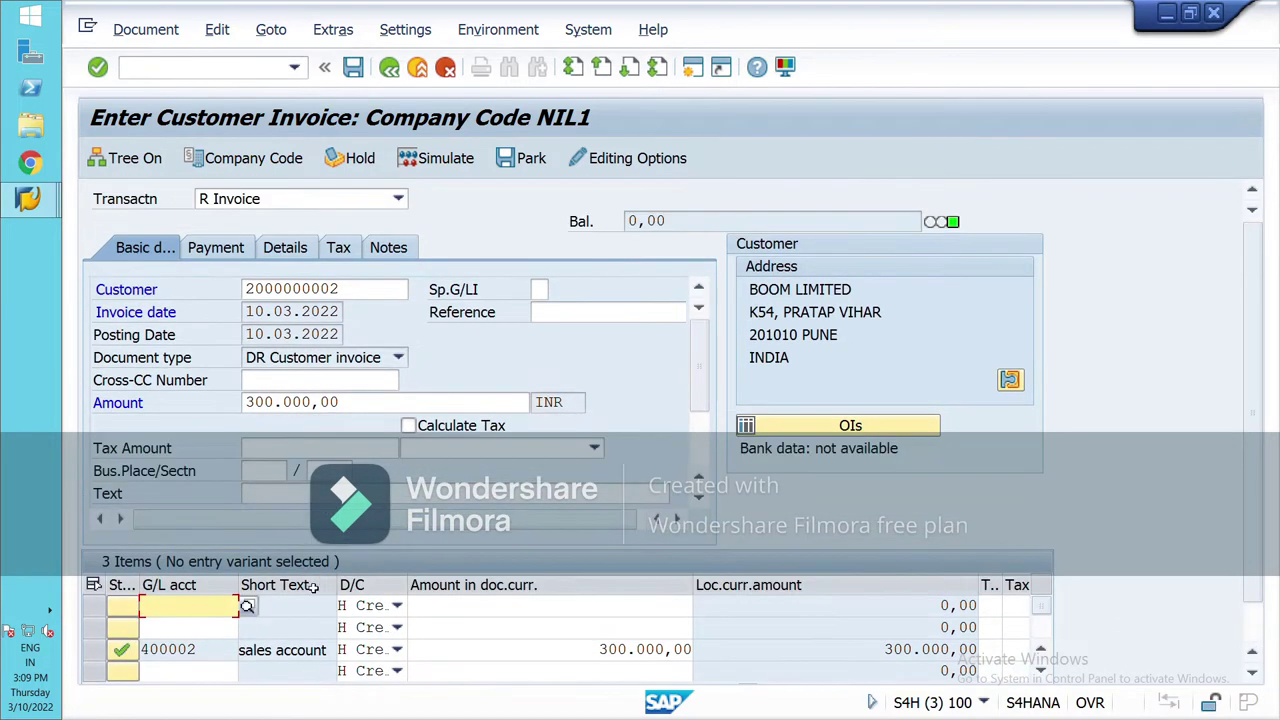
# Simulate the customer invoice to get its document overview and post the document
pyautogui.click(452, 170)
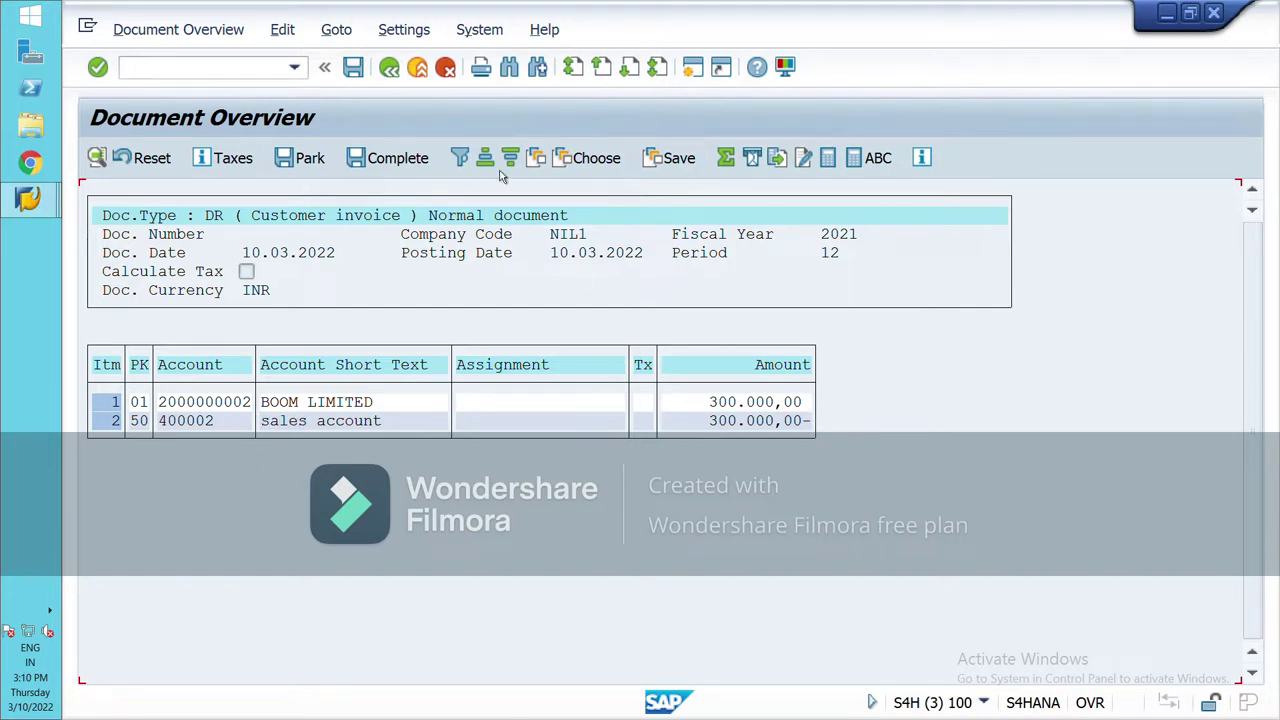
pyautogui.click(366, 74)
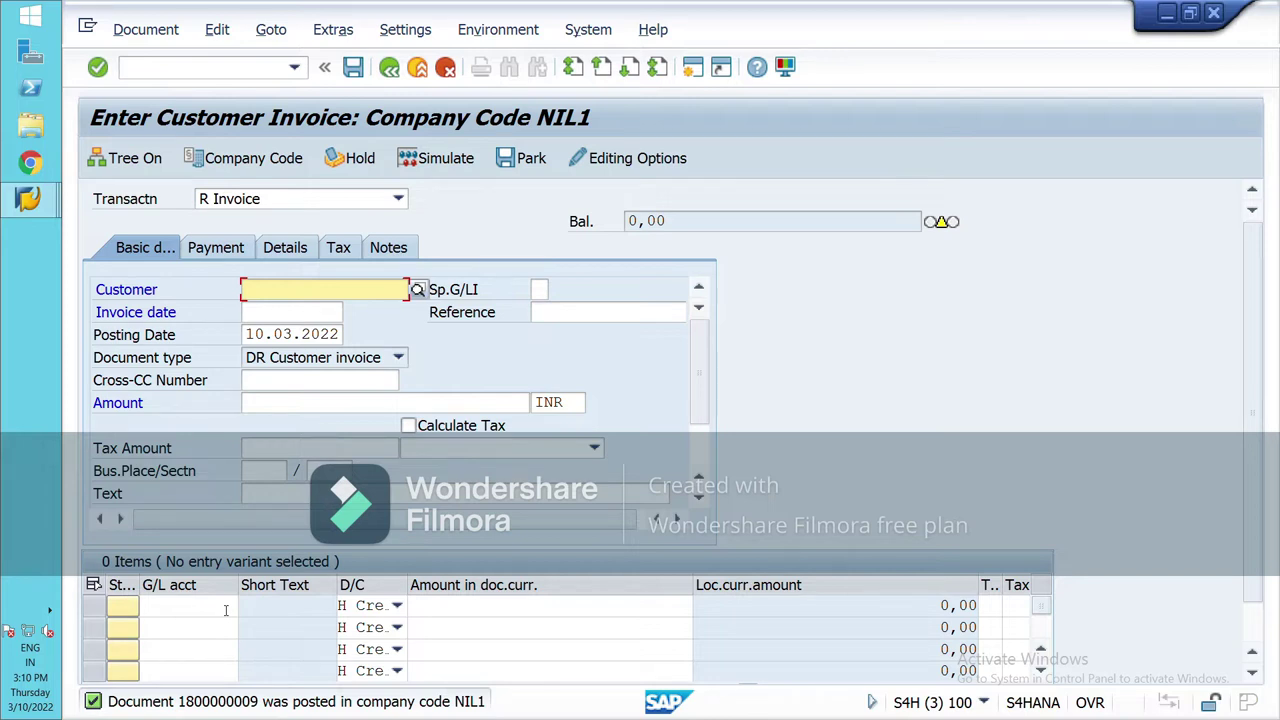
# Open a new session and start the F-28 - Incoming Payments transaction under Accounts Receivable, Document Entry
pyautogui.click(701, 75)
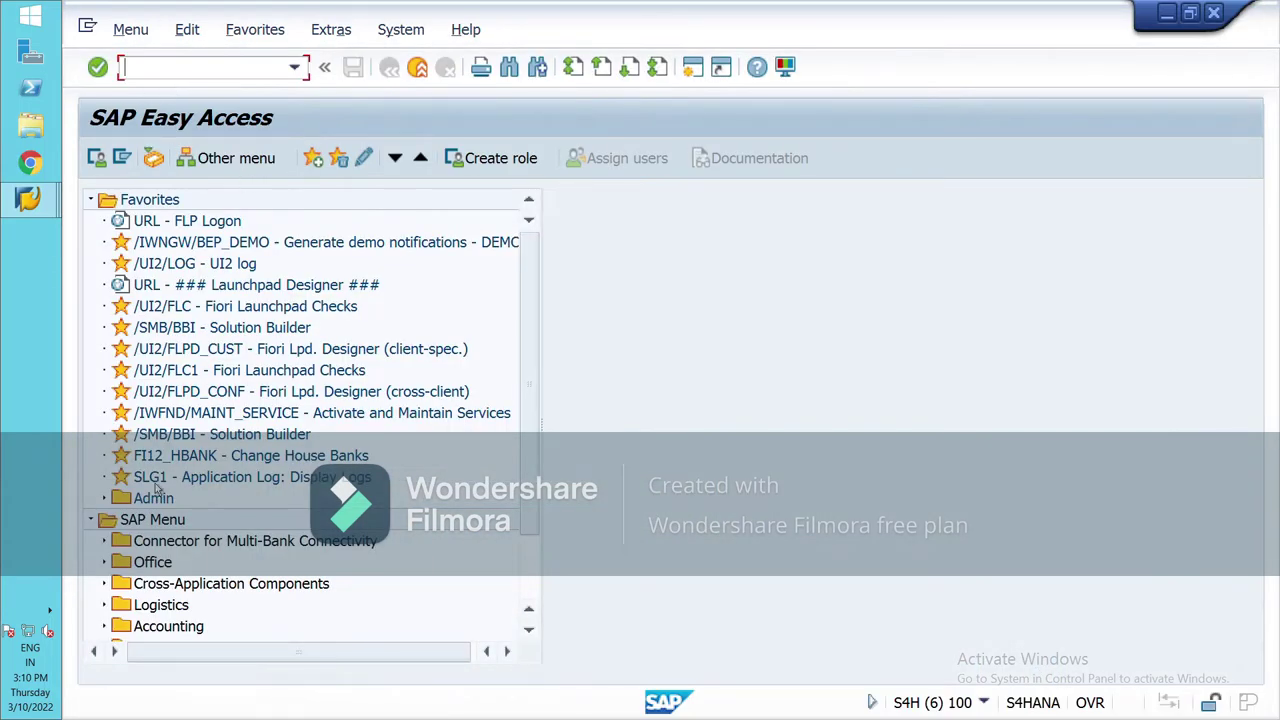
pyautogui.click(92, 201)
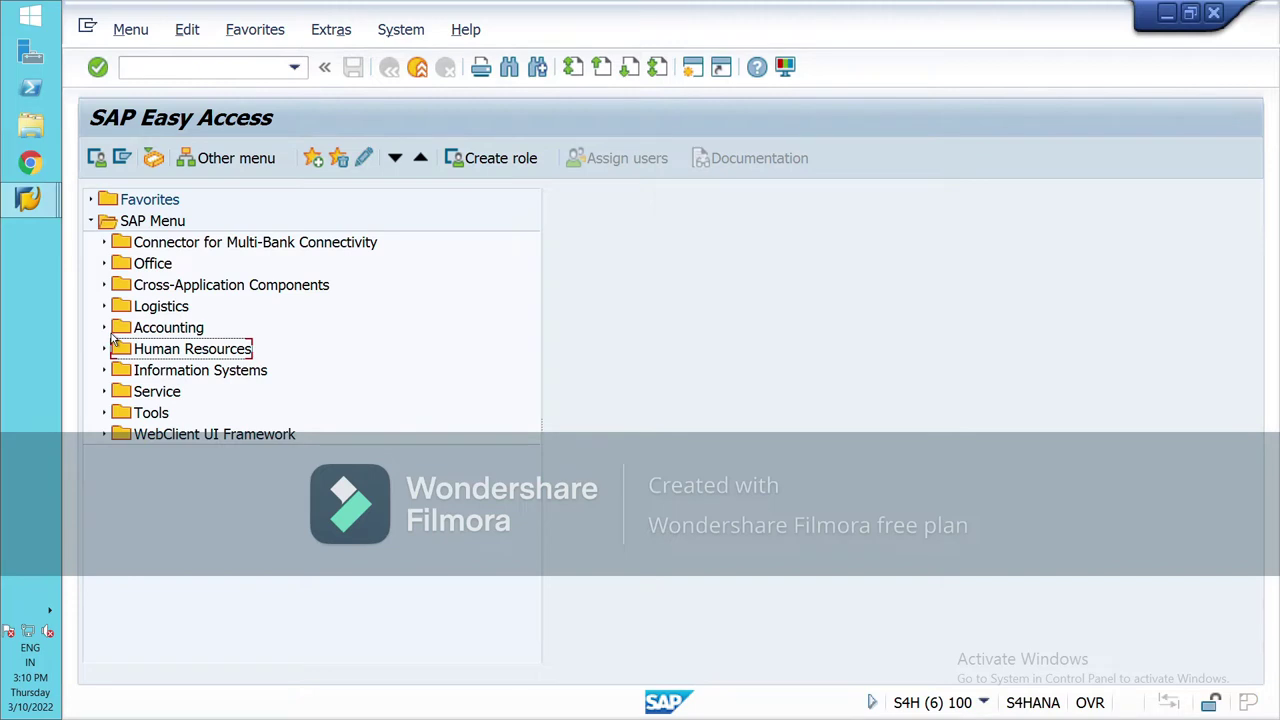
pyautogui.click(105, 329)
pyautogui.click(119, 350)
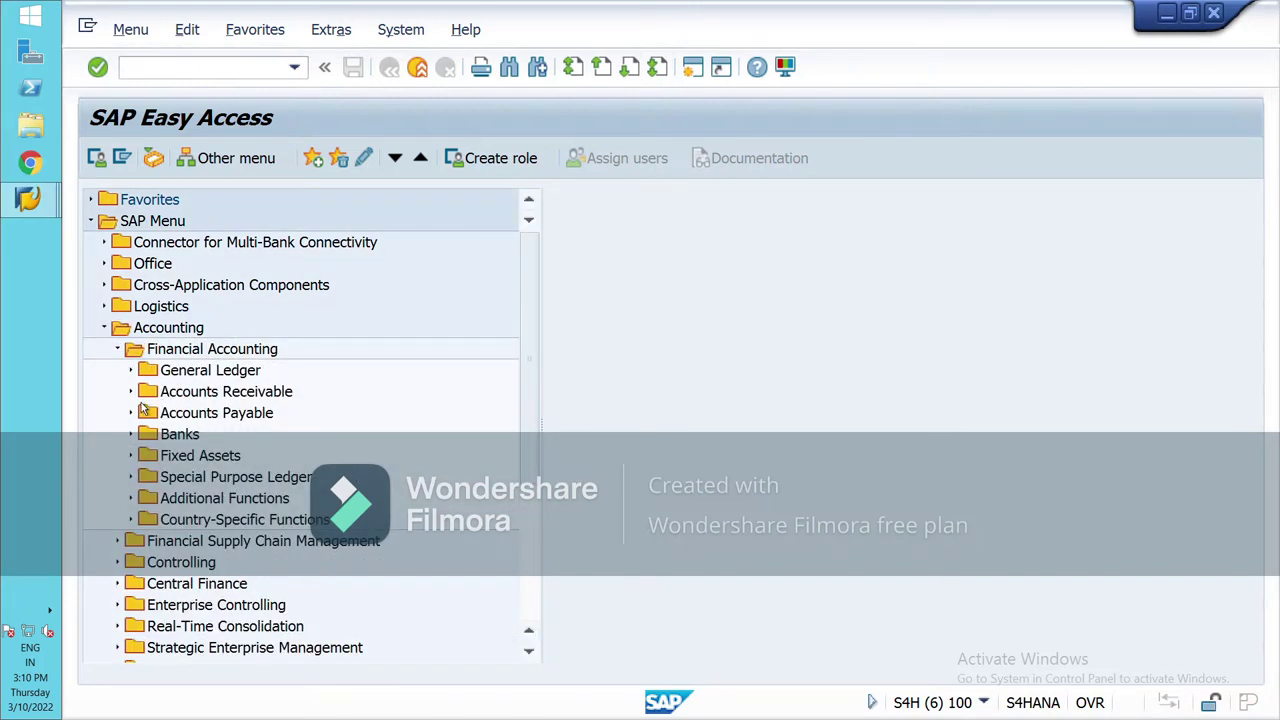
pyautogui.click(130, 391)
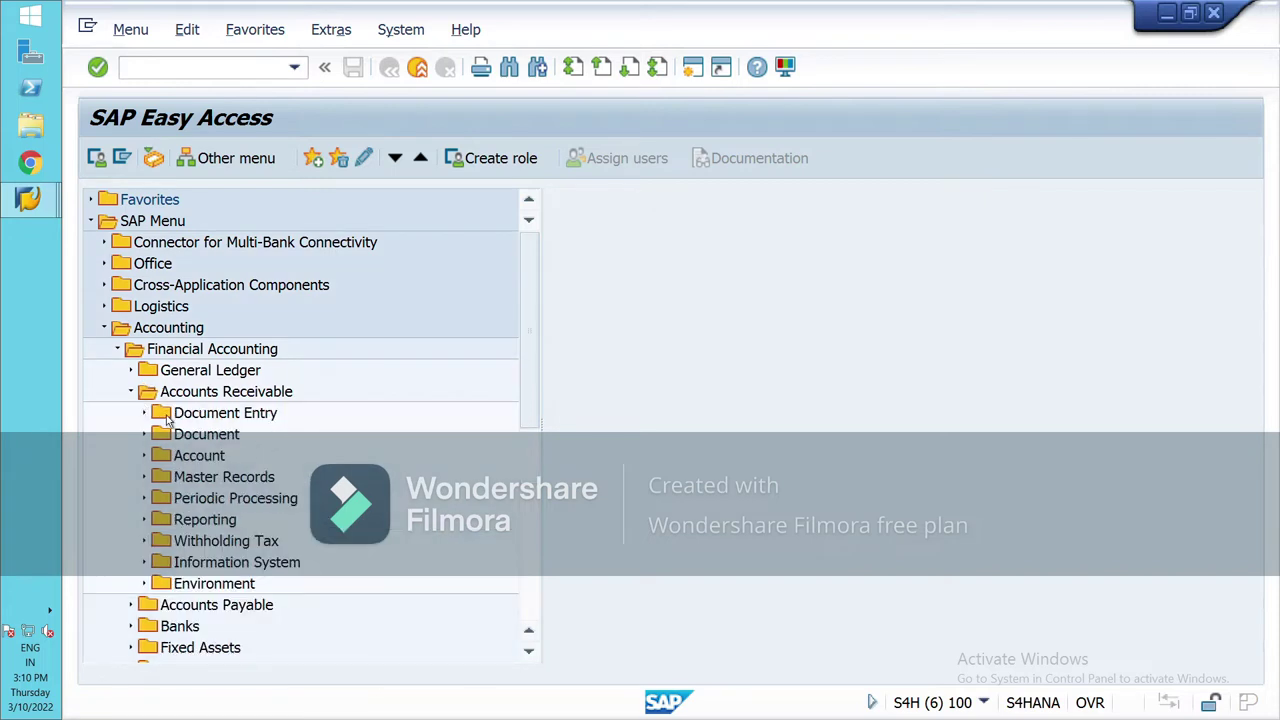
pyautogui.click(157, 420)
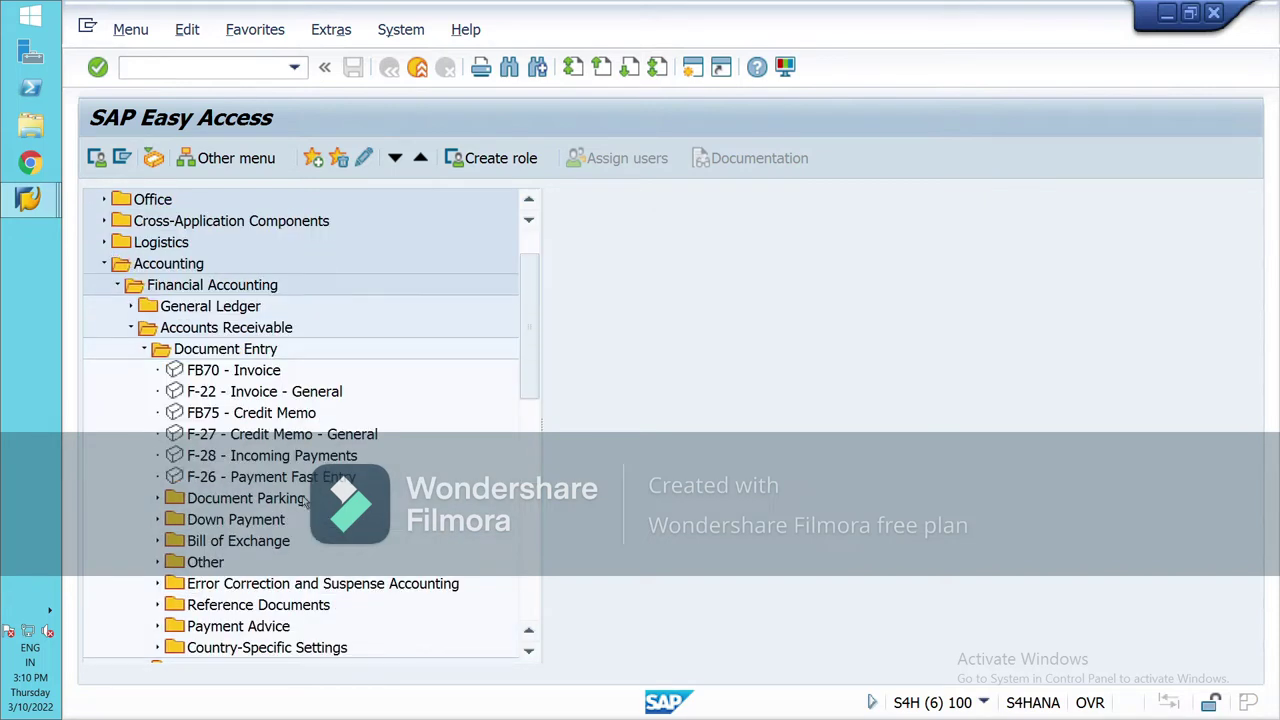
pyautogui.doubleClick(255, 456)
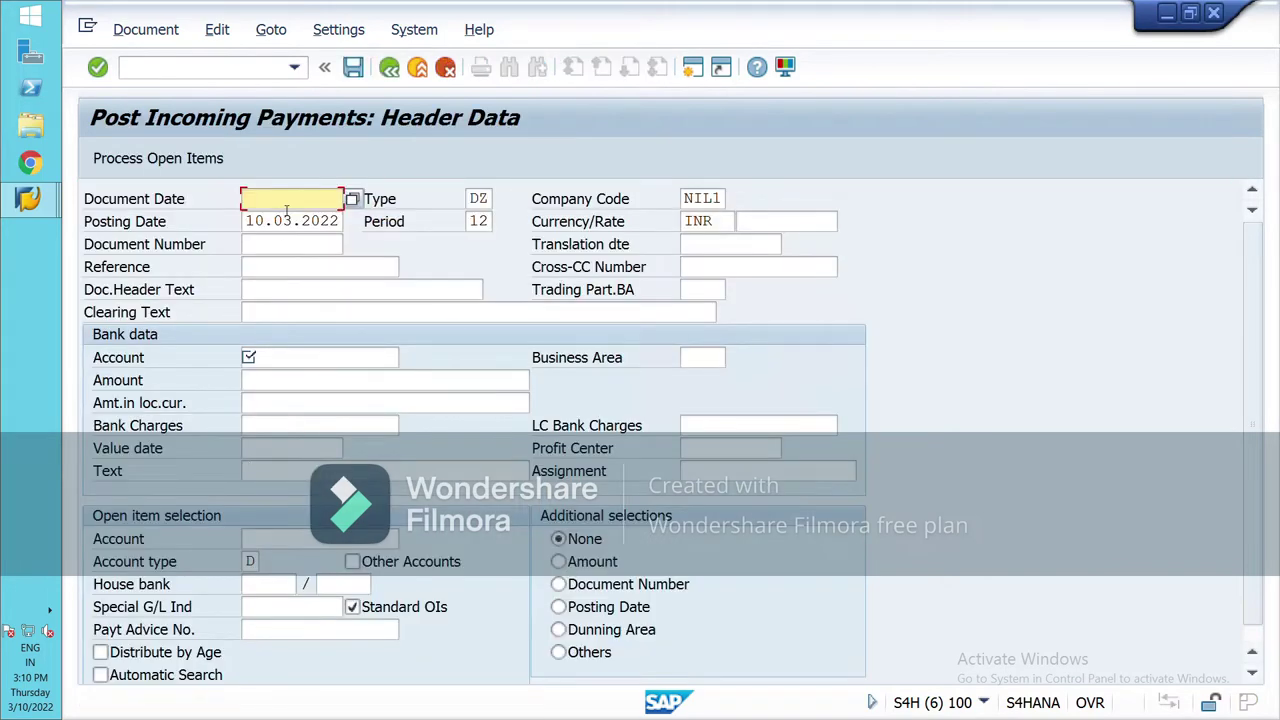
# Enter 10.03.2022 as the document date and choose the Bank incoming payment account as the bank data account
pyautogui.write('10.0')
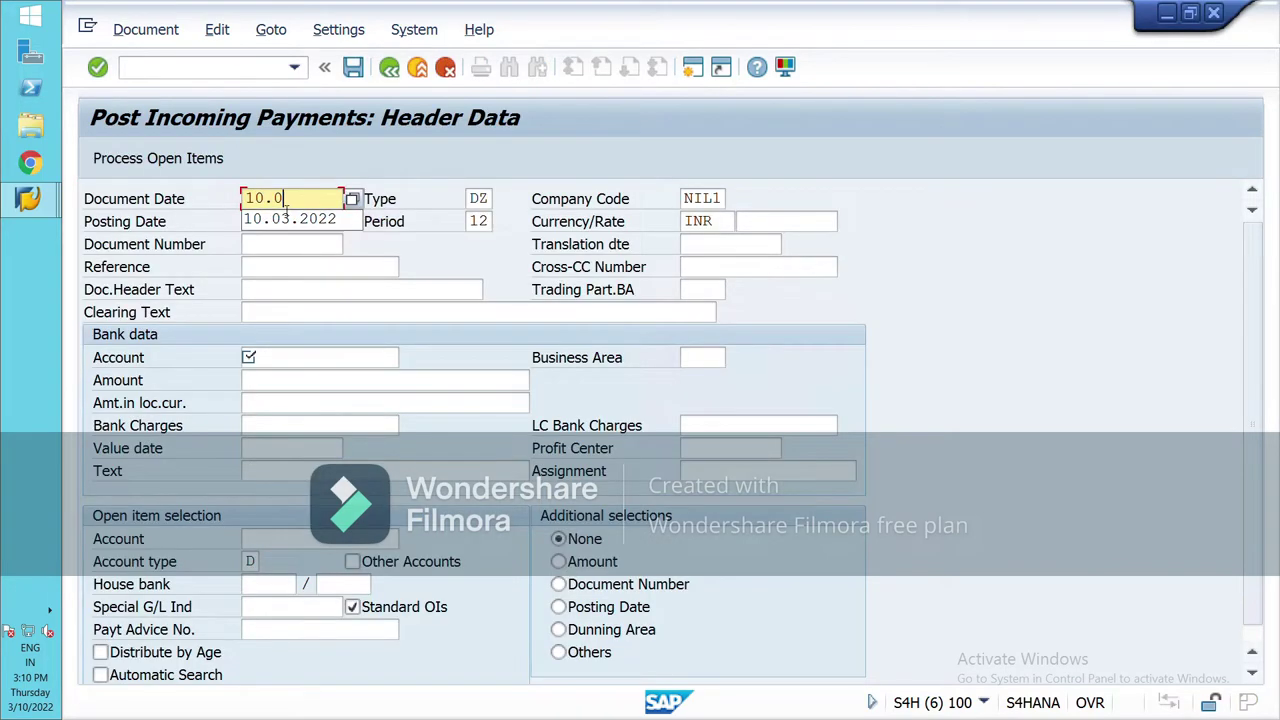
pyautogui.write('3.2022')
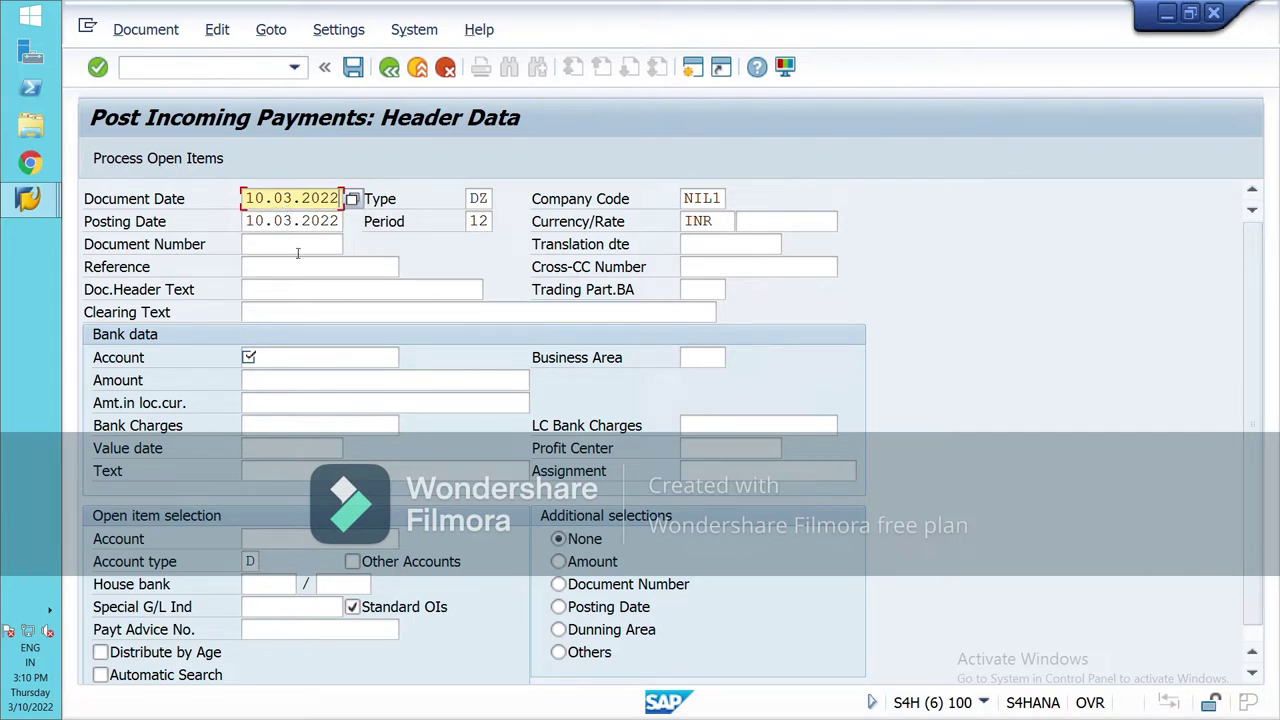
pyautogui.click(296, 360)
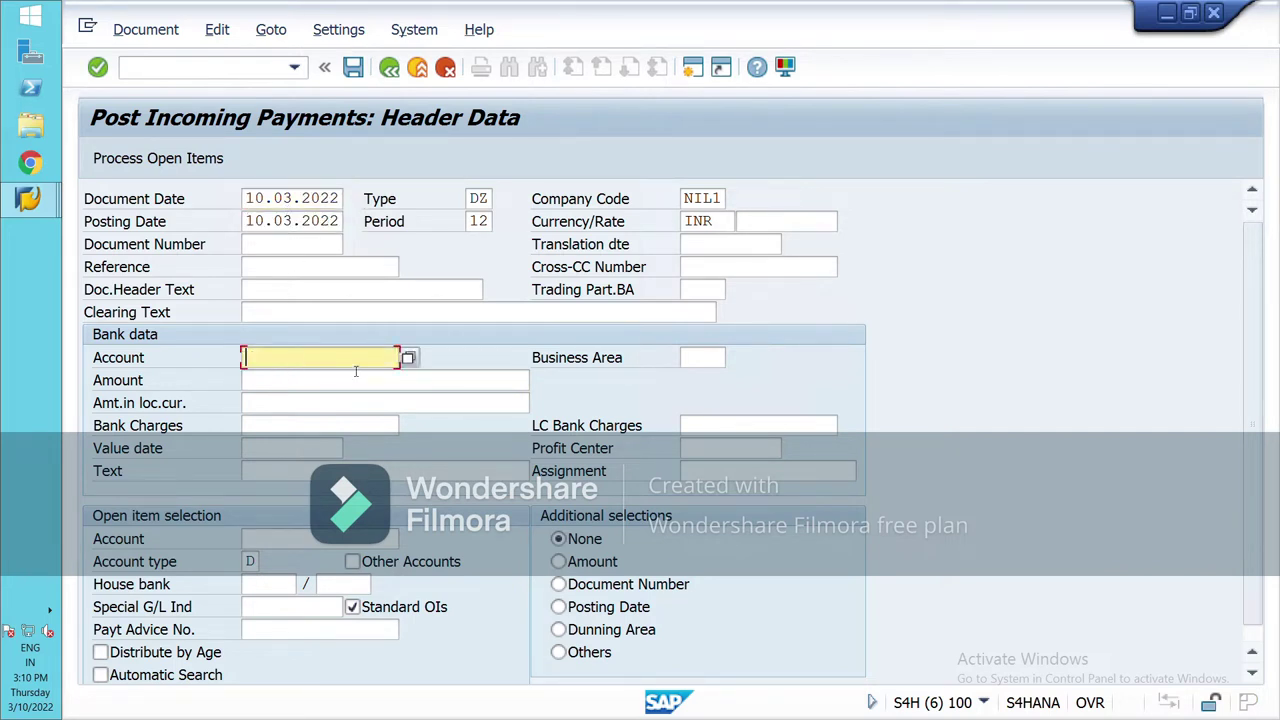
pyautogui.click(408, 358)
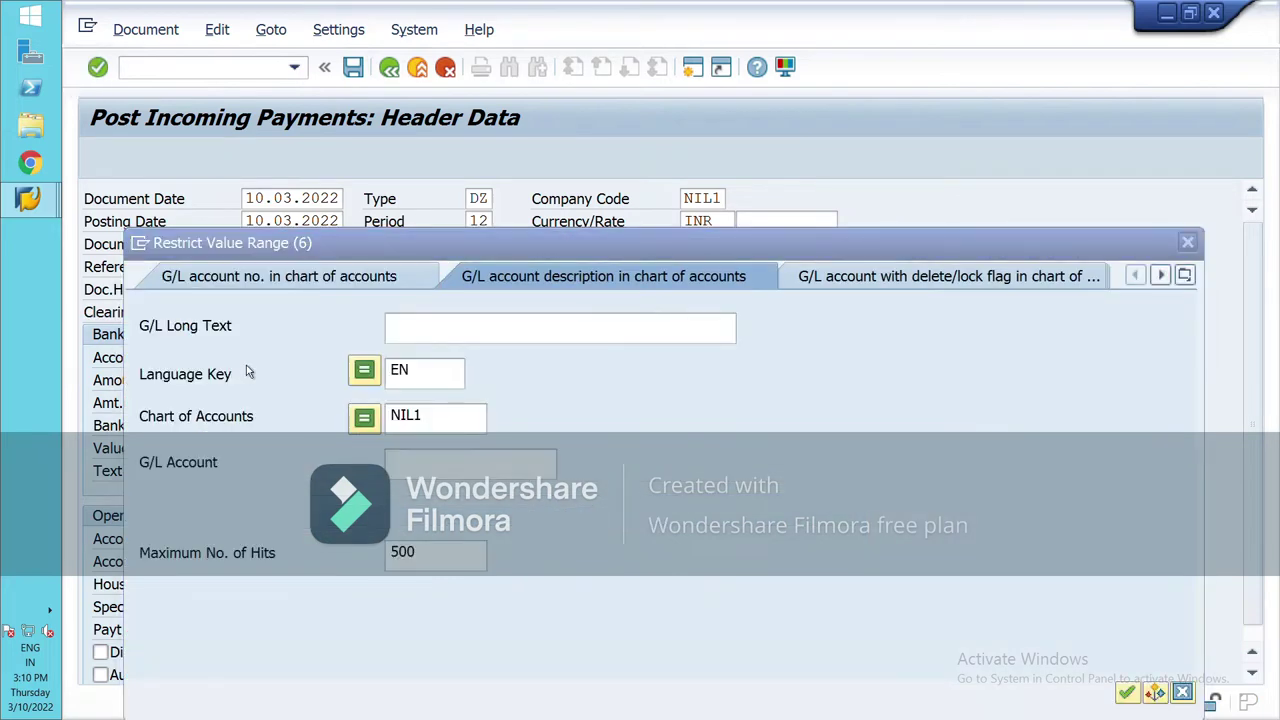
pyautogui.click(1127, 697)
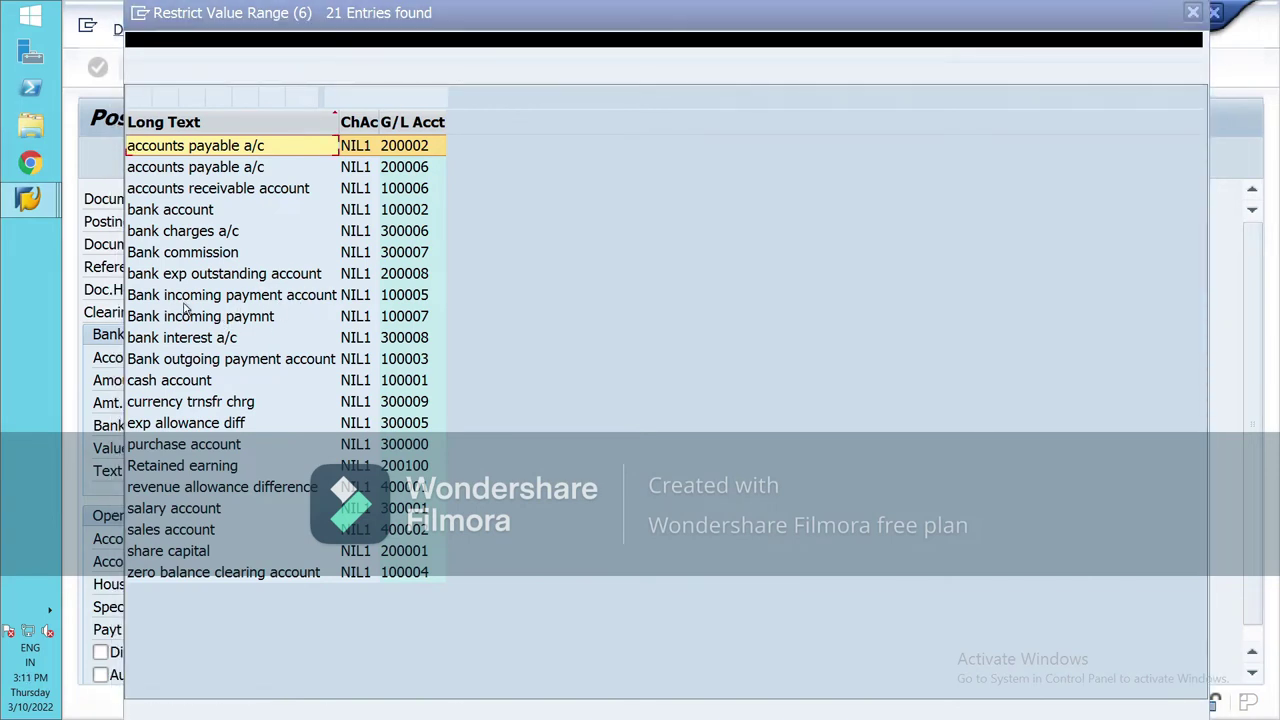
pyautogui.click(233, 302)
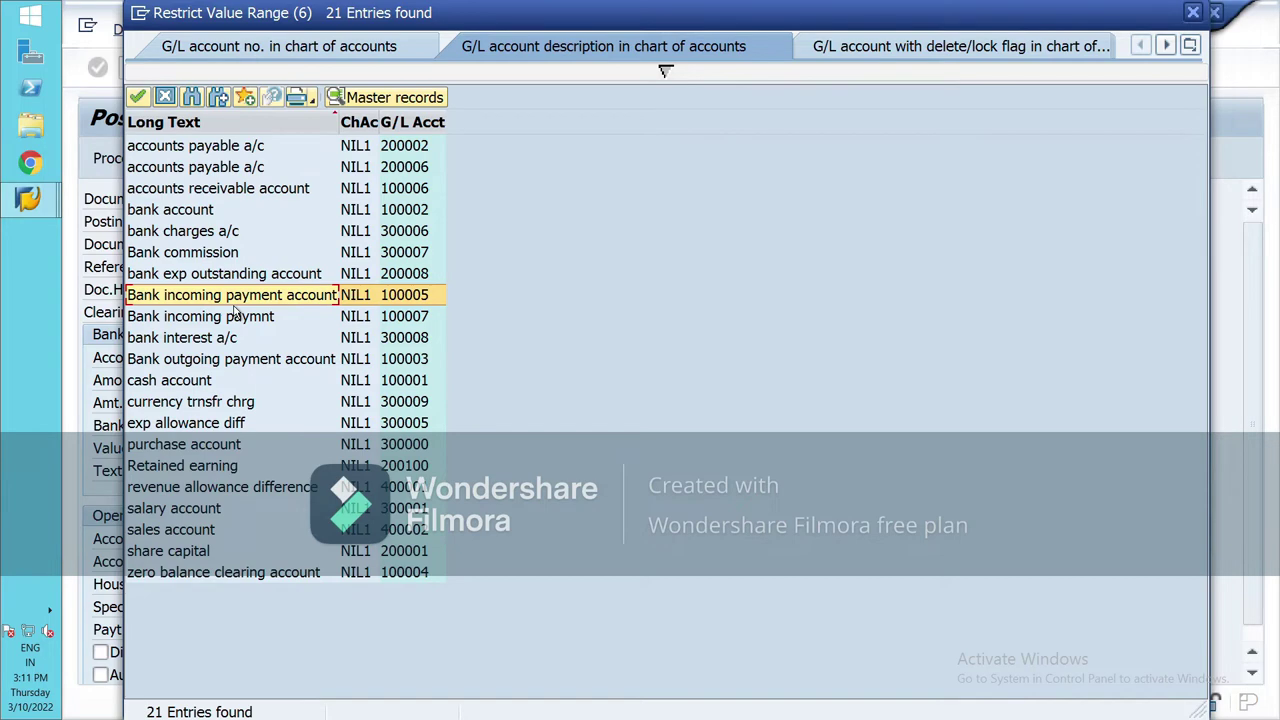
pyautogui.click(138, 97)
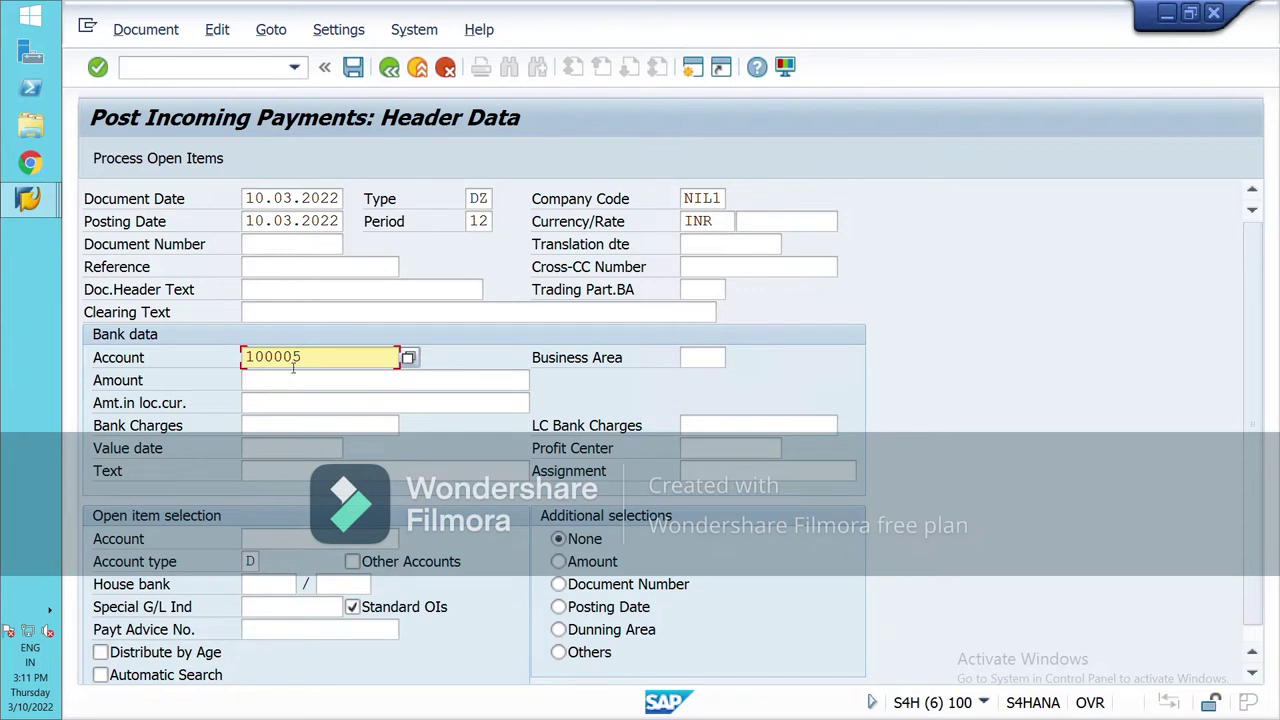
# Set the bank data amount to 150000 and the value date to 10.03.2022
pyautogui.click(323, 381)
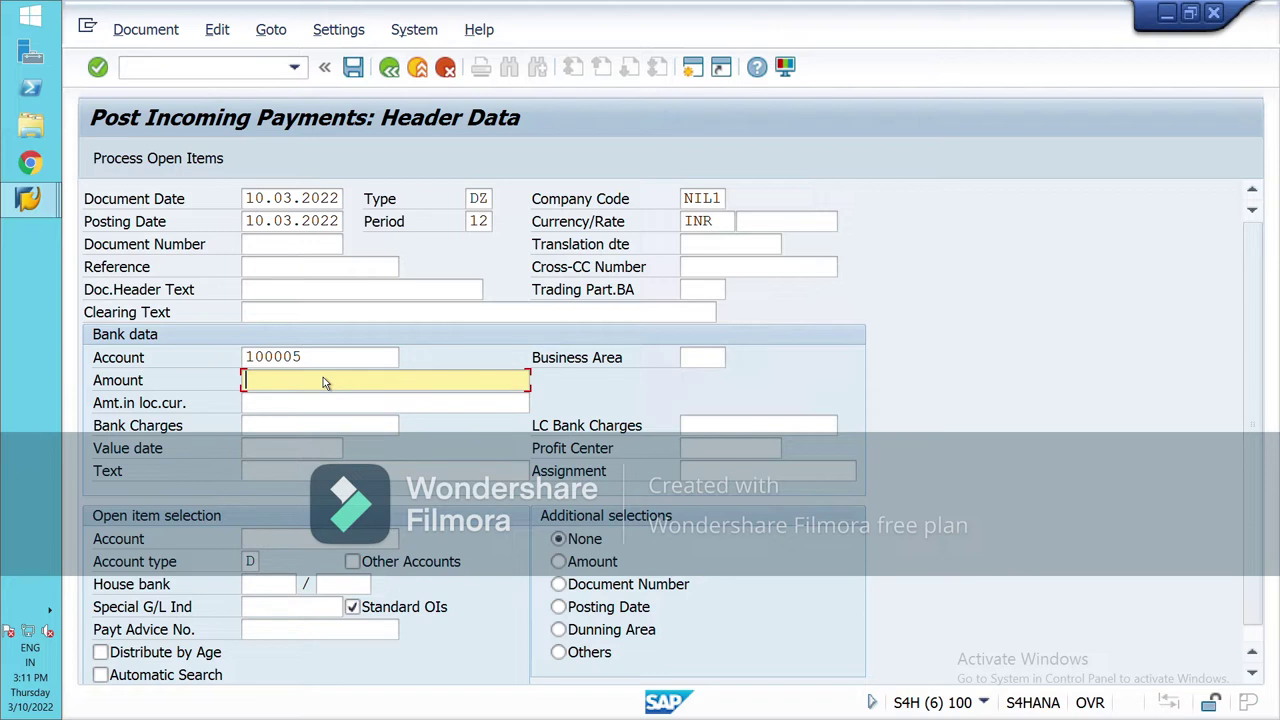
pyautogui.write('1')
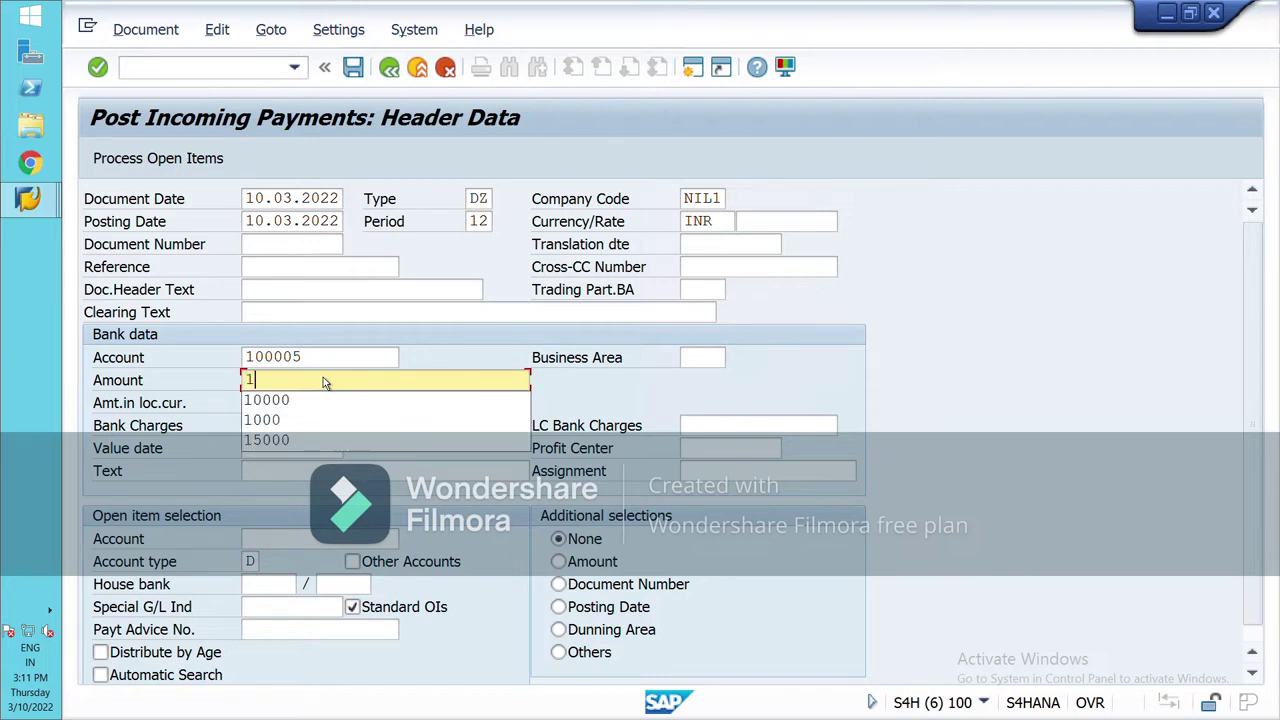
pyautogui.write('50000')
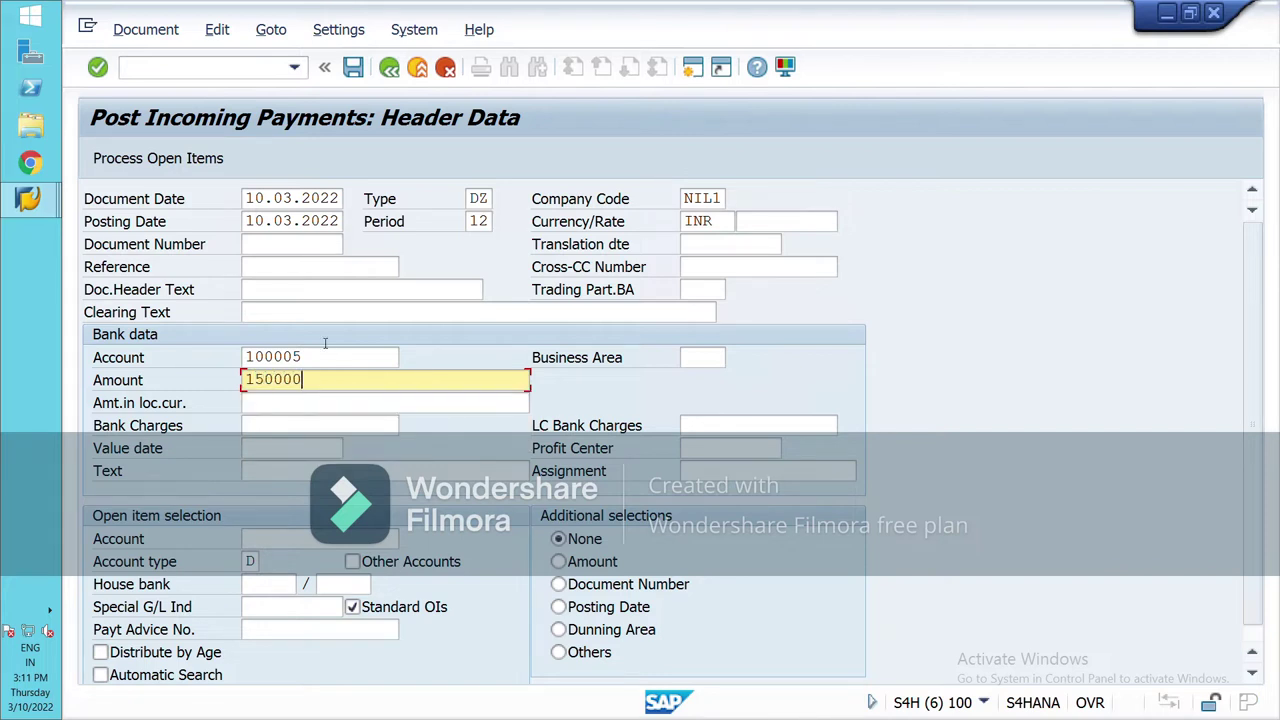
pyautogui.click(308, 451)
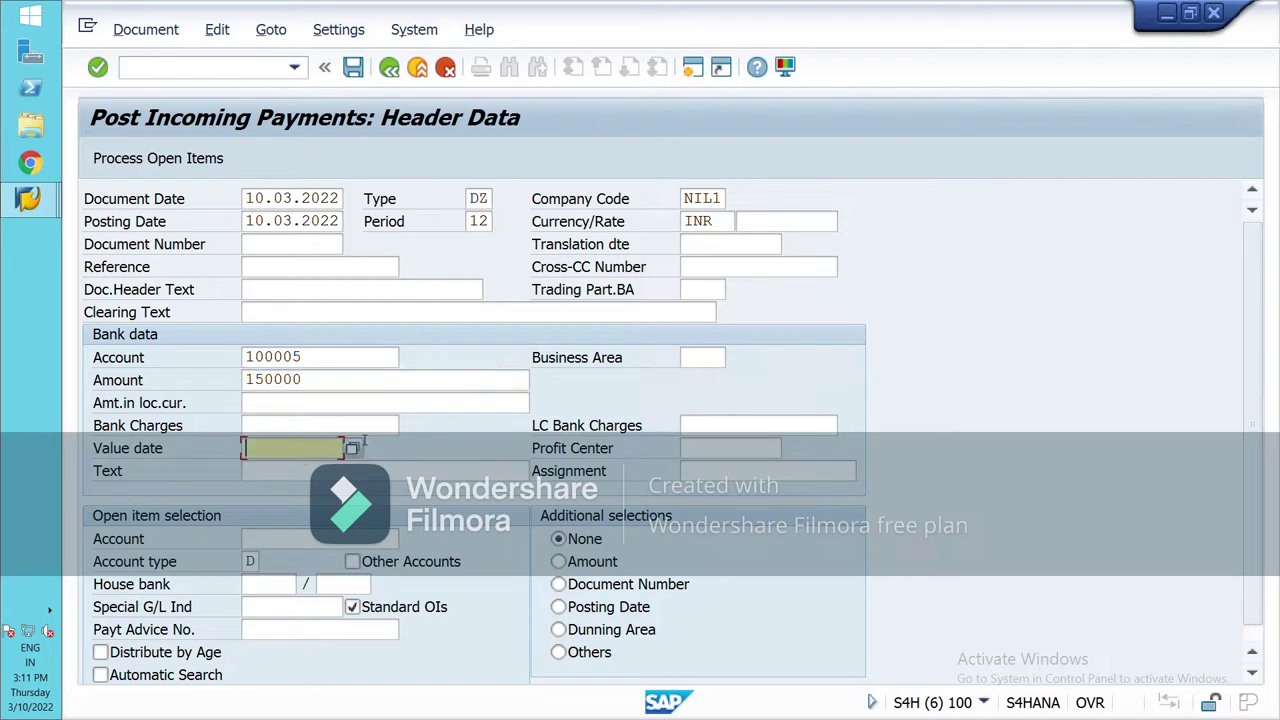
pyautogui.write('10.03.2022')
# Choose customer BOOM LIMITED as the open item account and try to process its open items
pyautogui.click(300, 539)
pyautogui.click(408, 539)
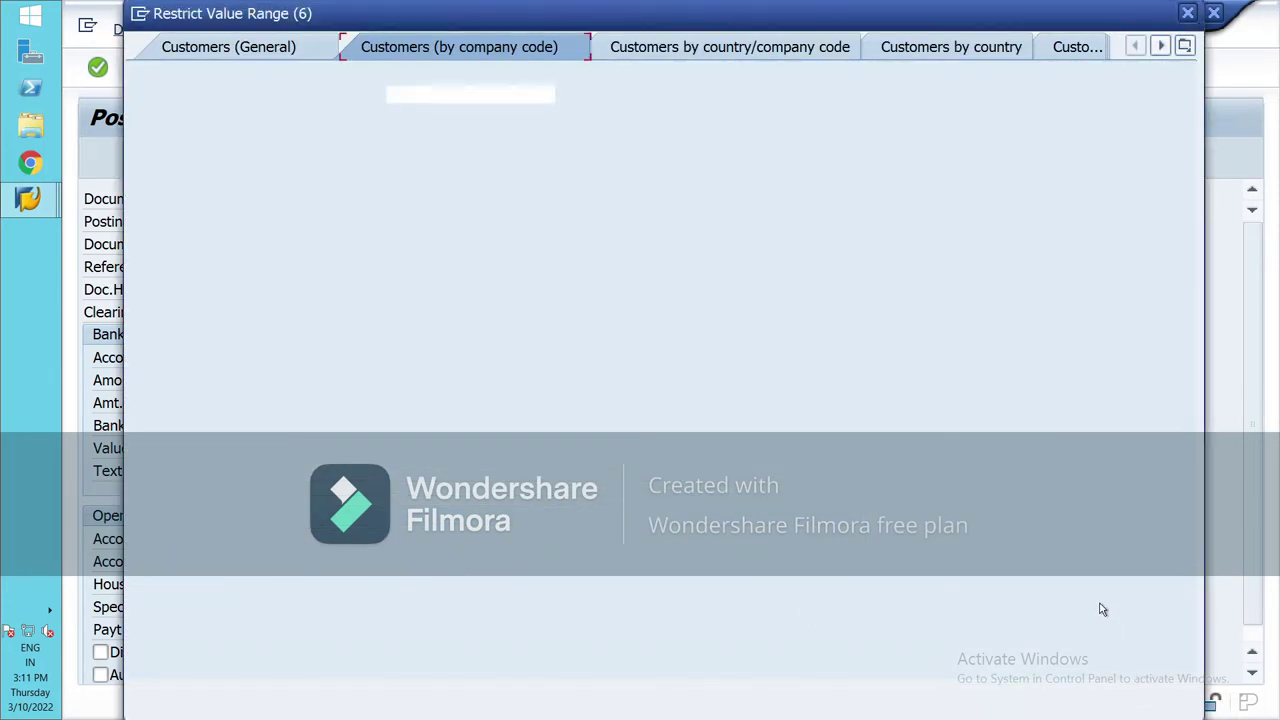
pyautogui.click(1128, 692)
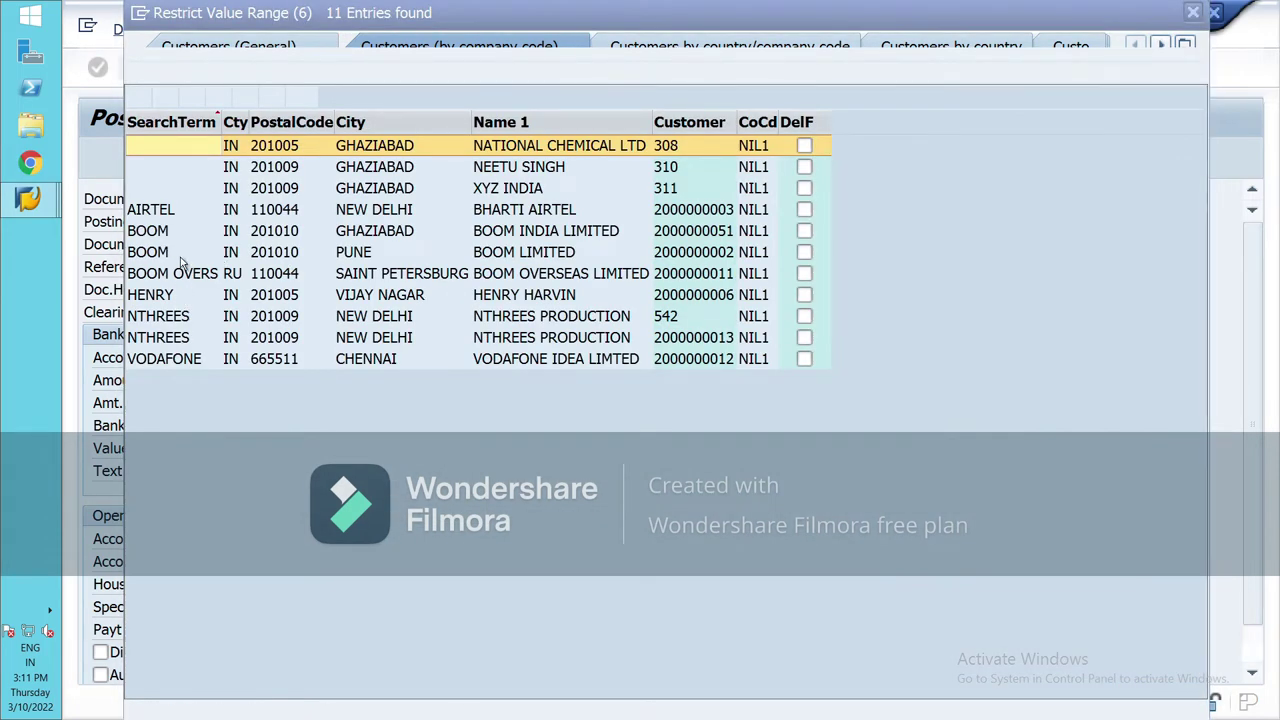
pyautogui.click(176, 254)
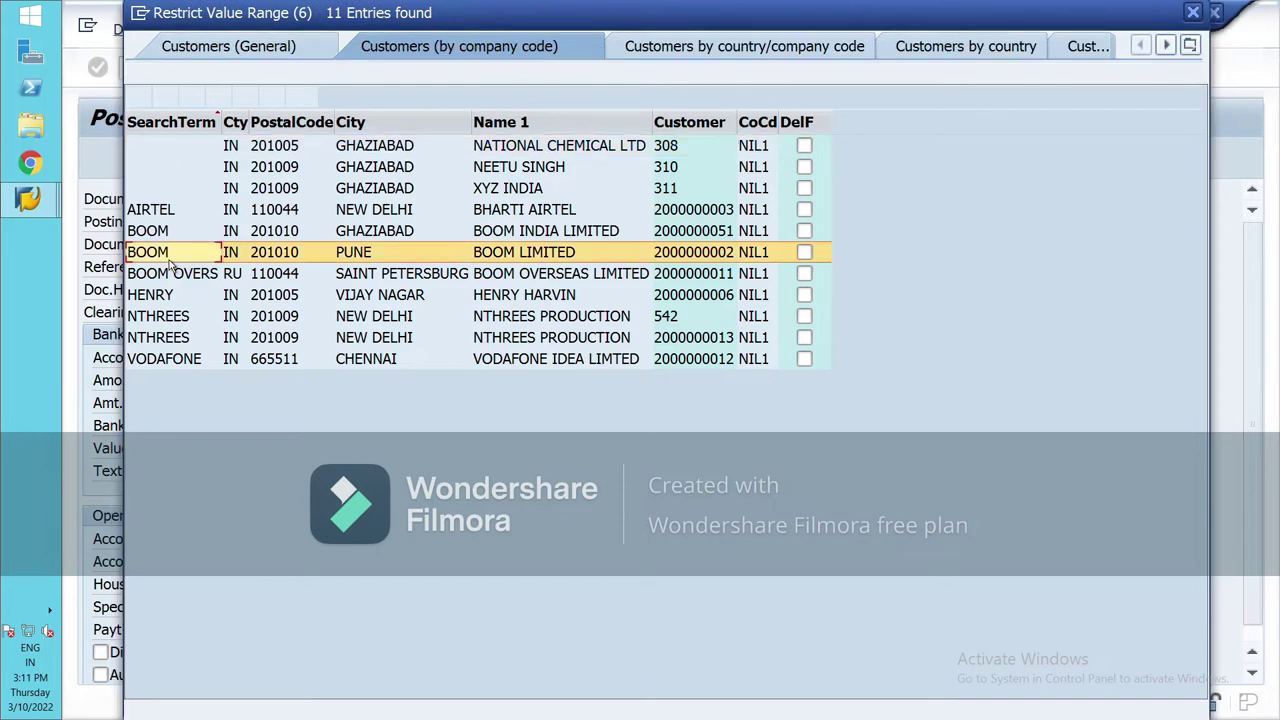
pyautogui.click(137, 96)
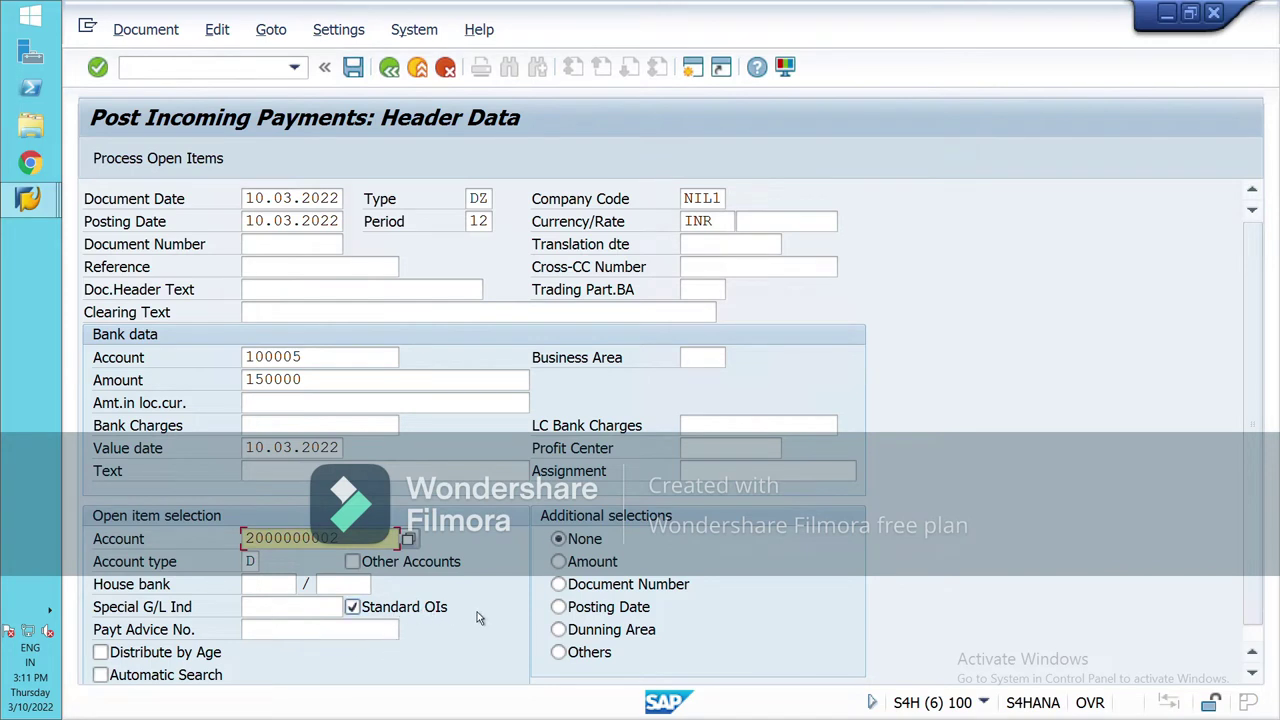
pyautogui.click(196, 162)
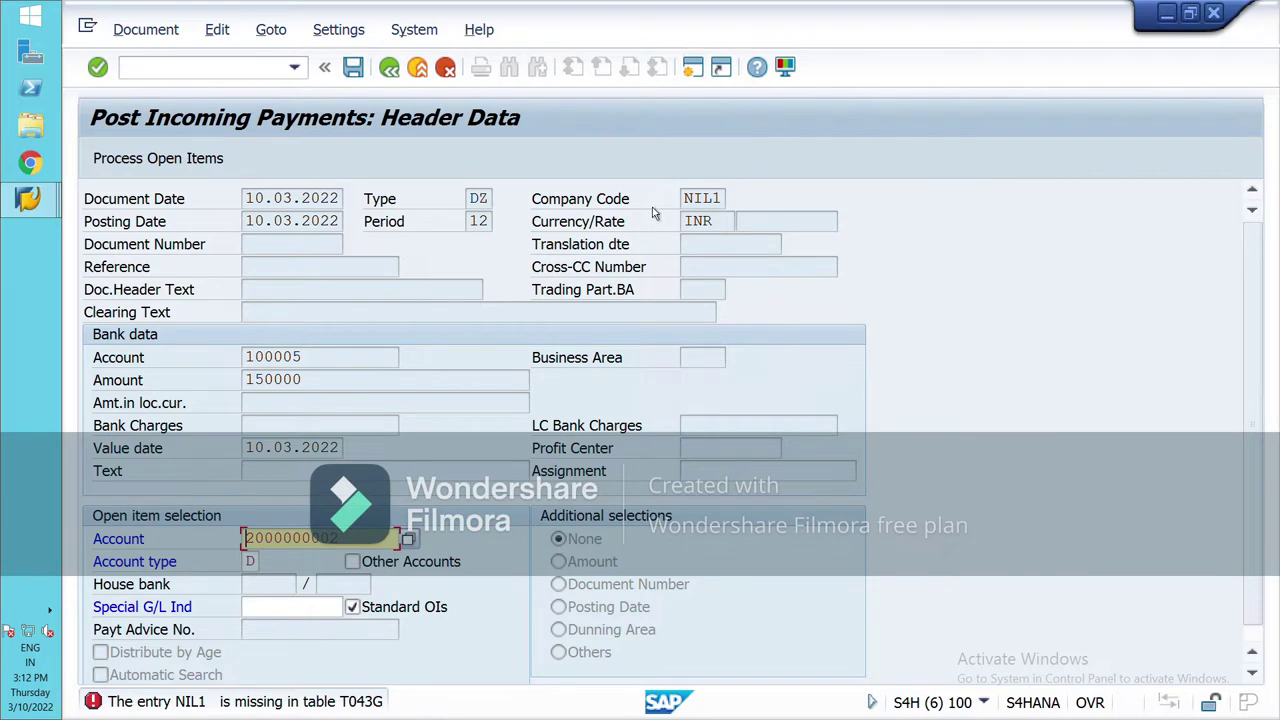
# In a separate session, start FD02 - Change under Accounts Receivable, Master Records
pyautogui.click(389, 66)
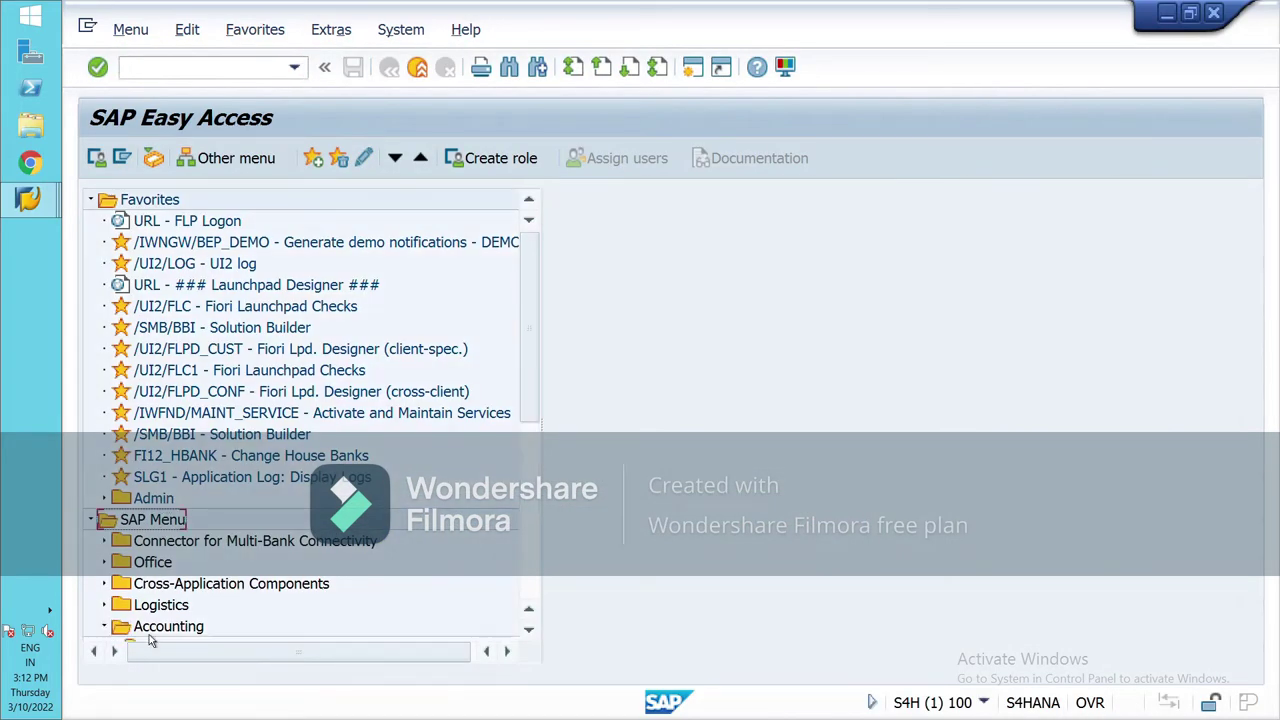
pyautogui.scroll(-3, 200, 540)
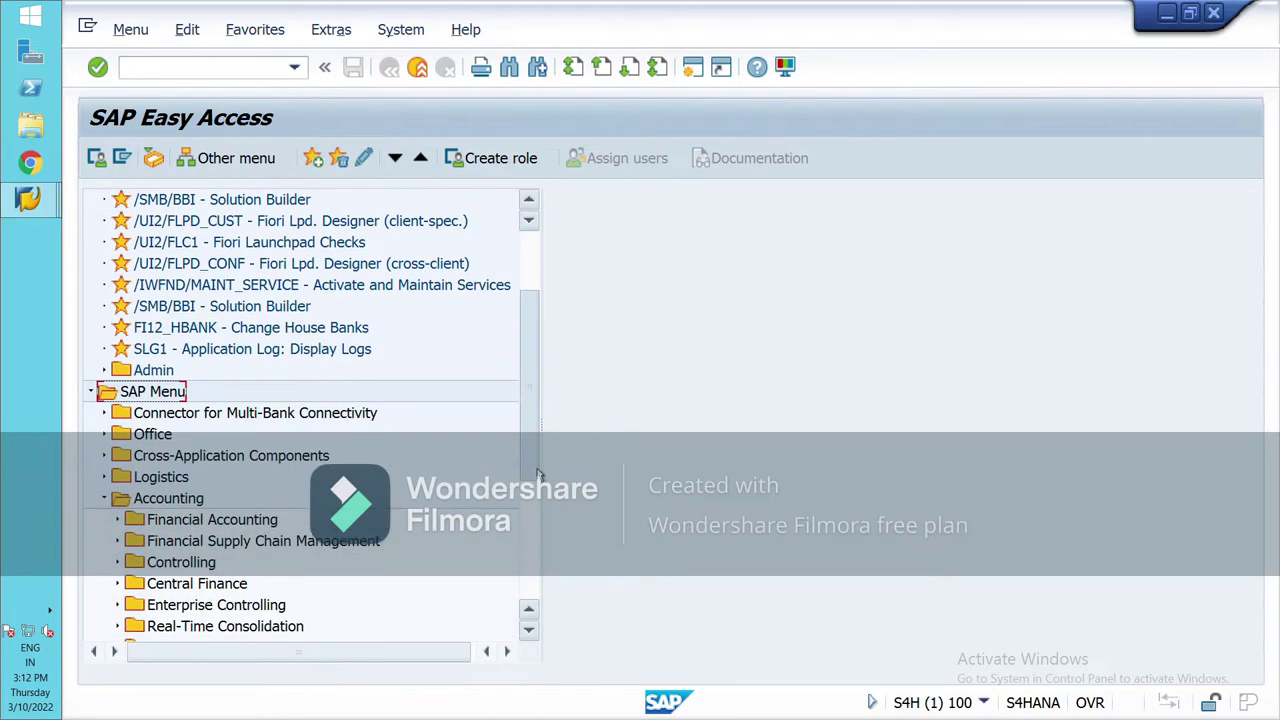
pyautogui.click(118, 499)
pyautogui.click(132, 541)
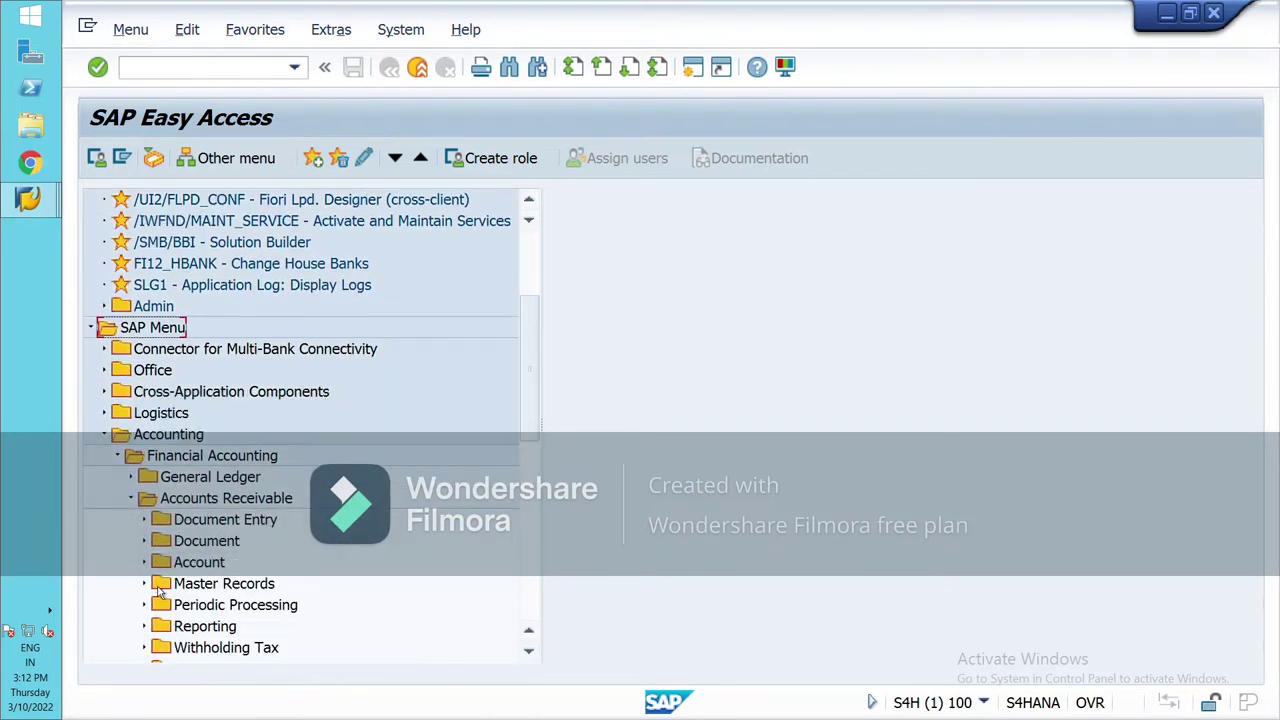
pyautogui.click(145, 541)
pyautogui.scroll(-2, 157, 555)
pyautogui.doubleClick(235, 455)
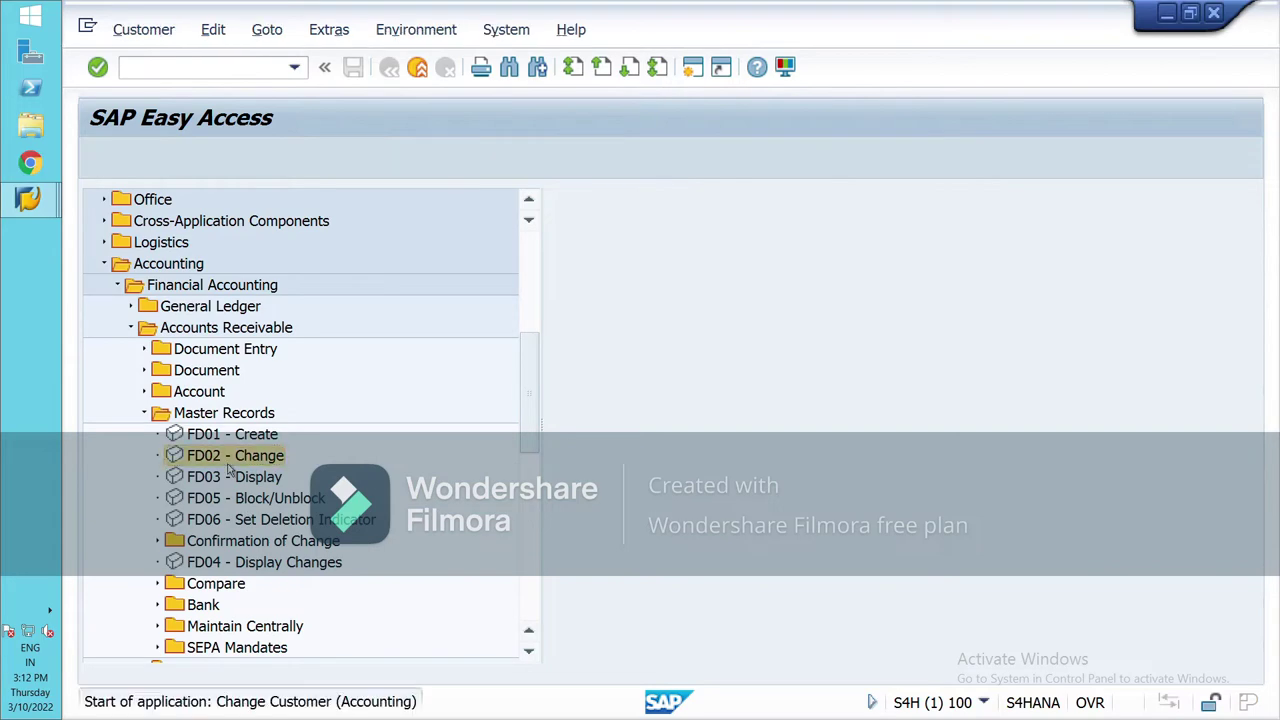
# Choose customer BOOM LIMITED in company code NIL1 and open its master record for changing
pyautogui.click(479, 243)
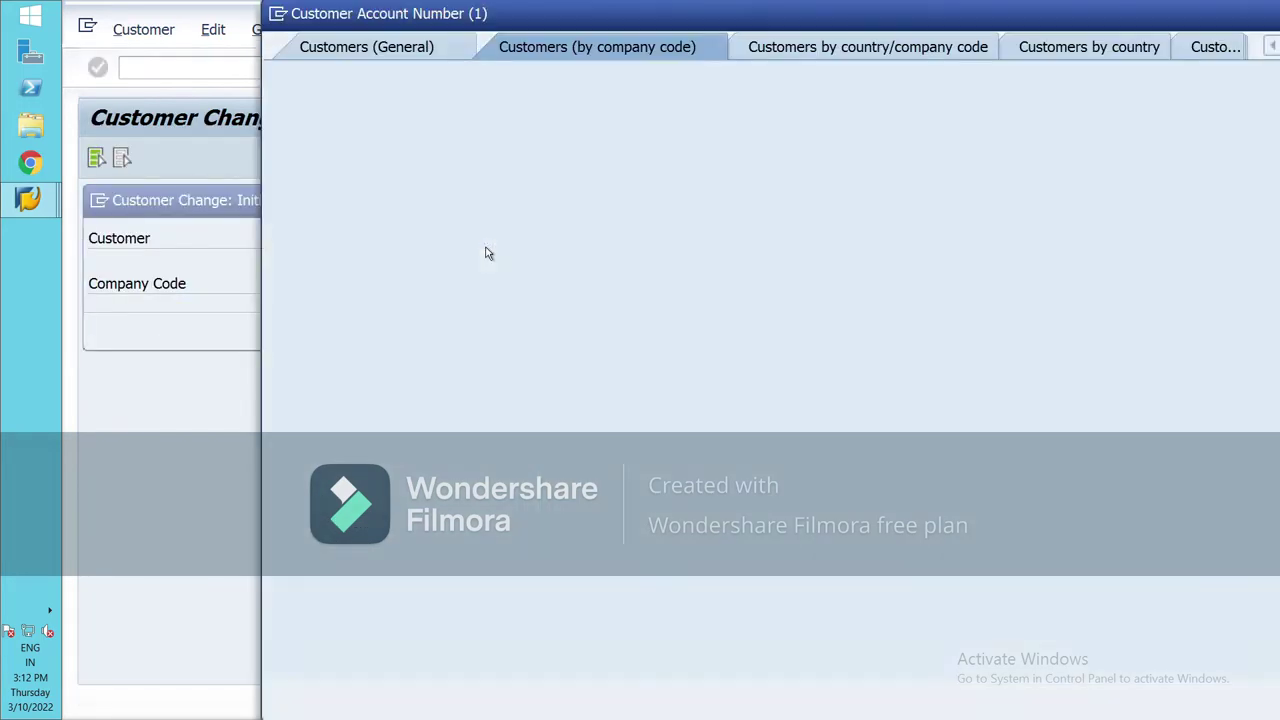
pyautogui.click(1265, 692)
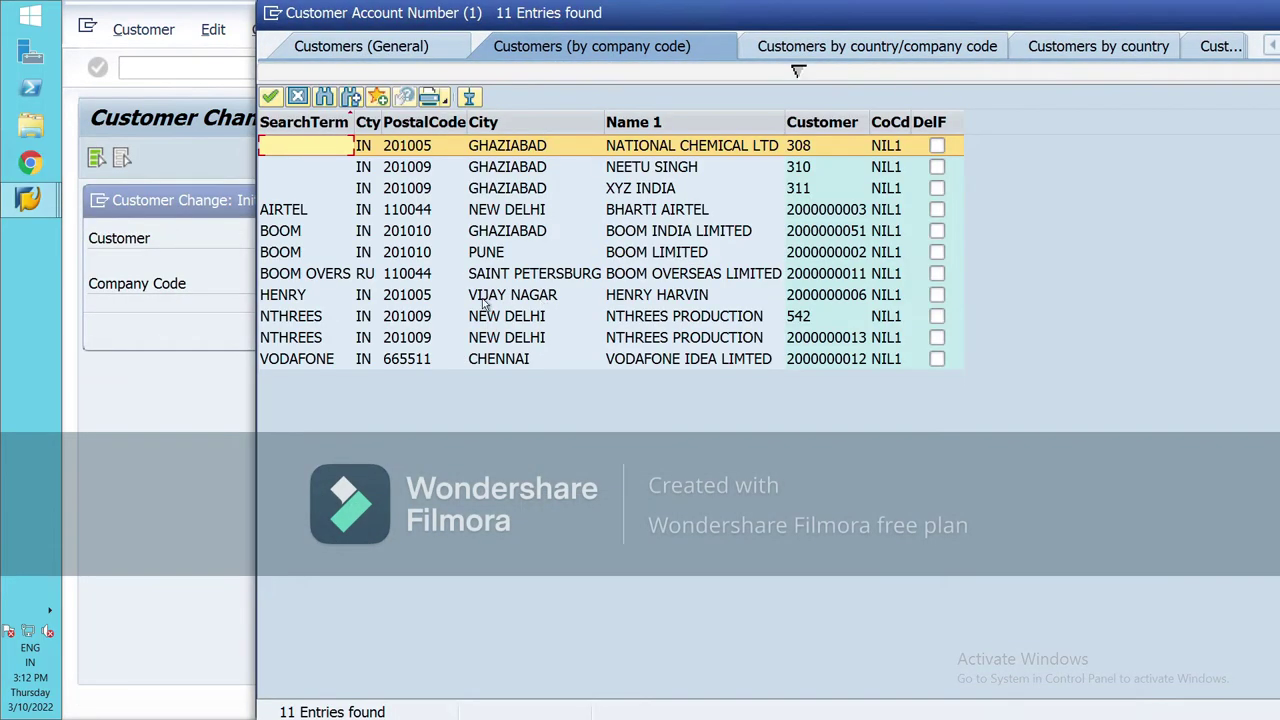
pyautogui.doubleClick(328, 252)
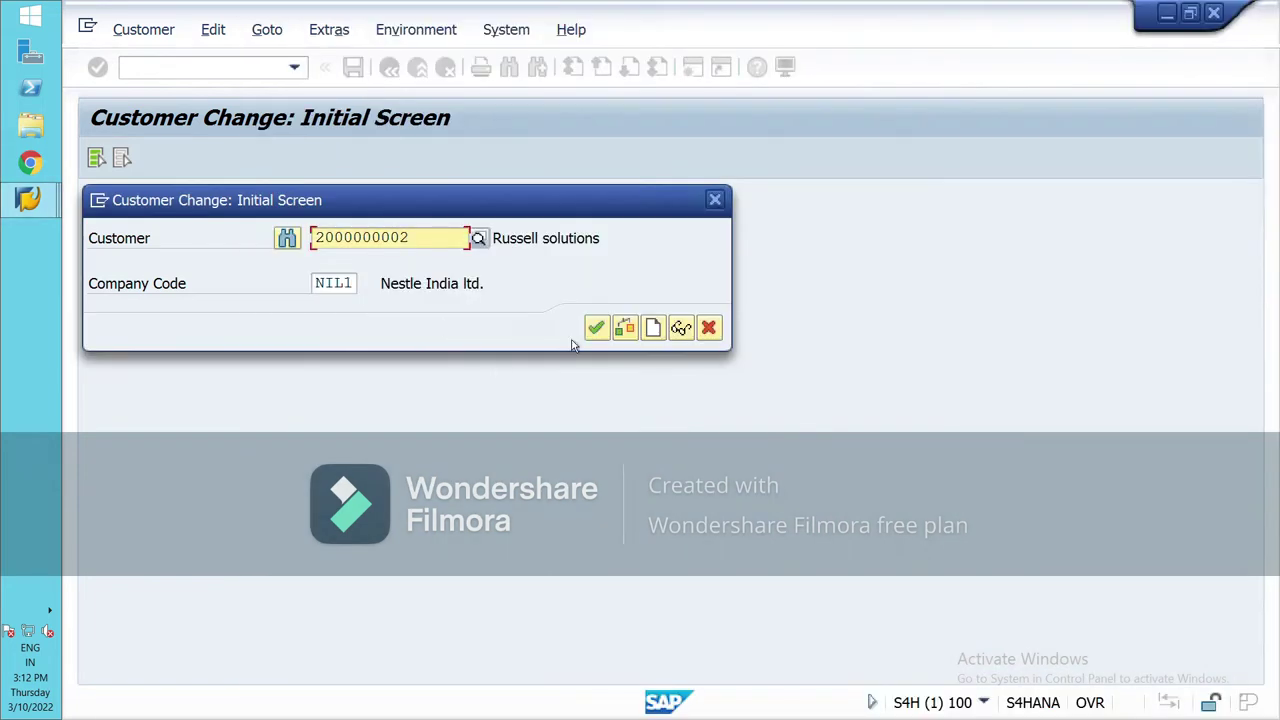
pyautogui.click(614, 338)
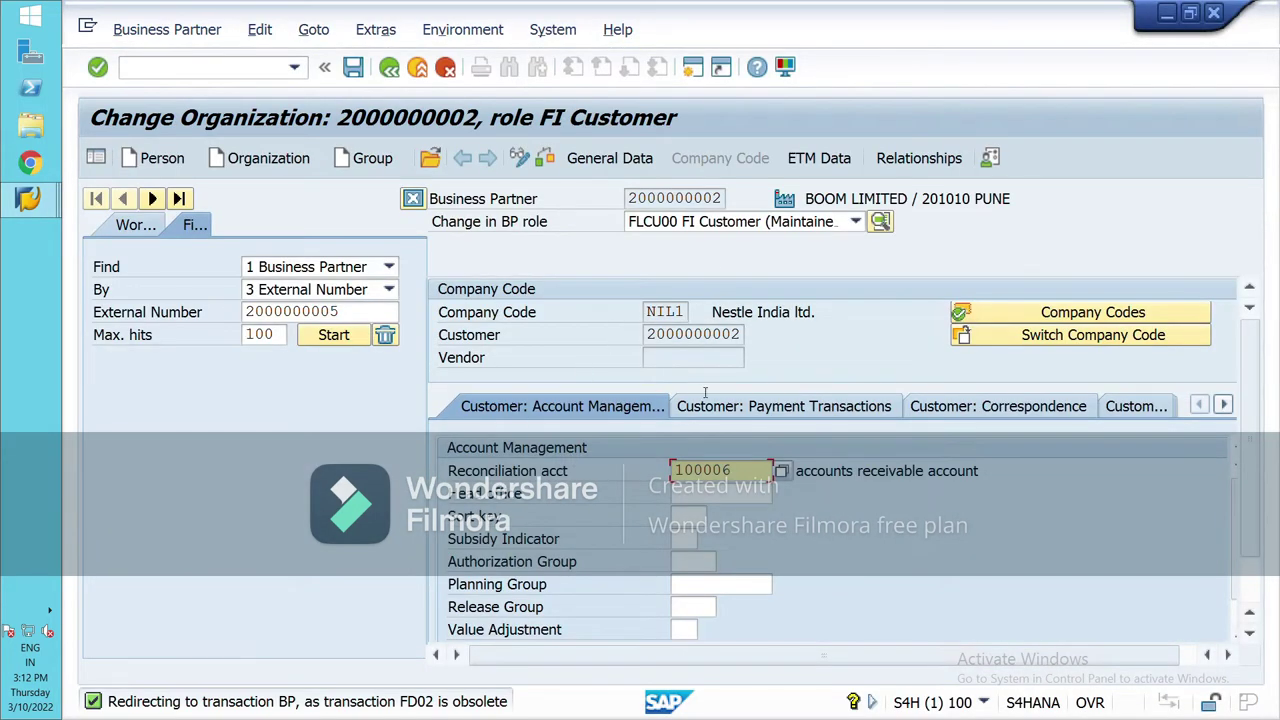
# Assign tolerance group NITC in the customer's payment transaction data and save the record
pyautogui.click(716, 406)
pyautogui.click(690, 516)
pyautogui.press('F4')
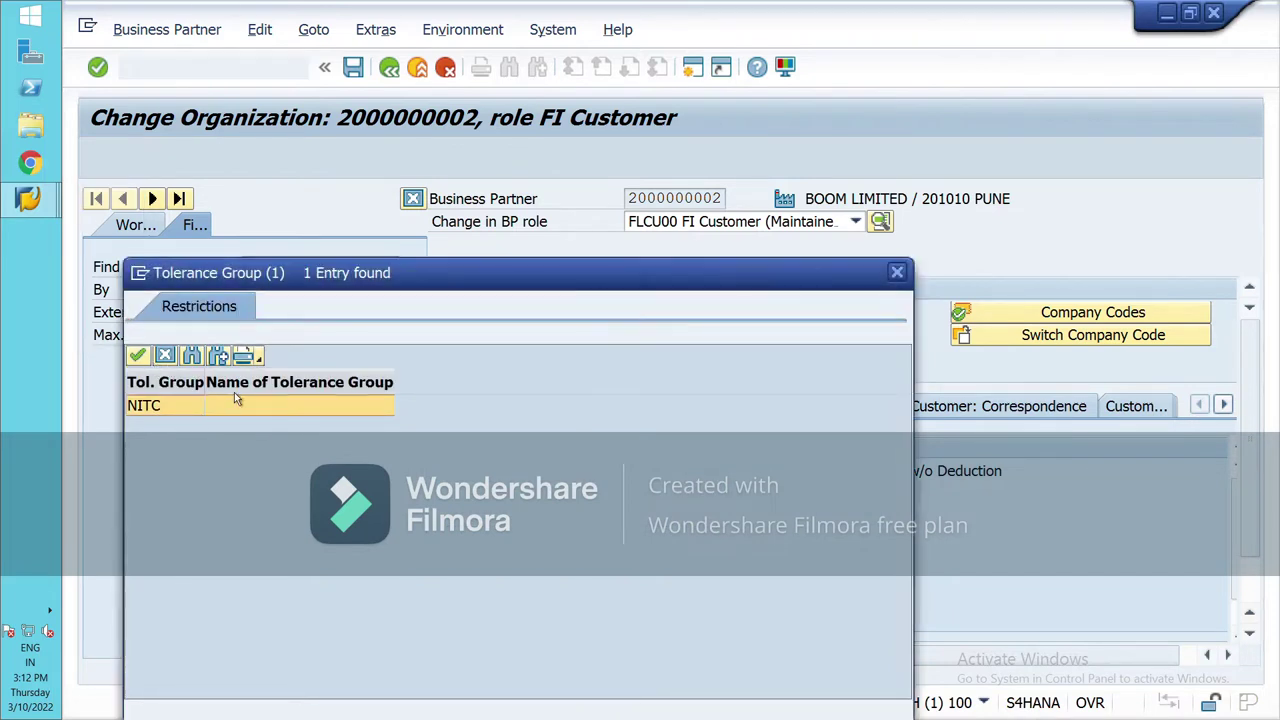
pyautogui.doubleClick(234, 400)
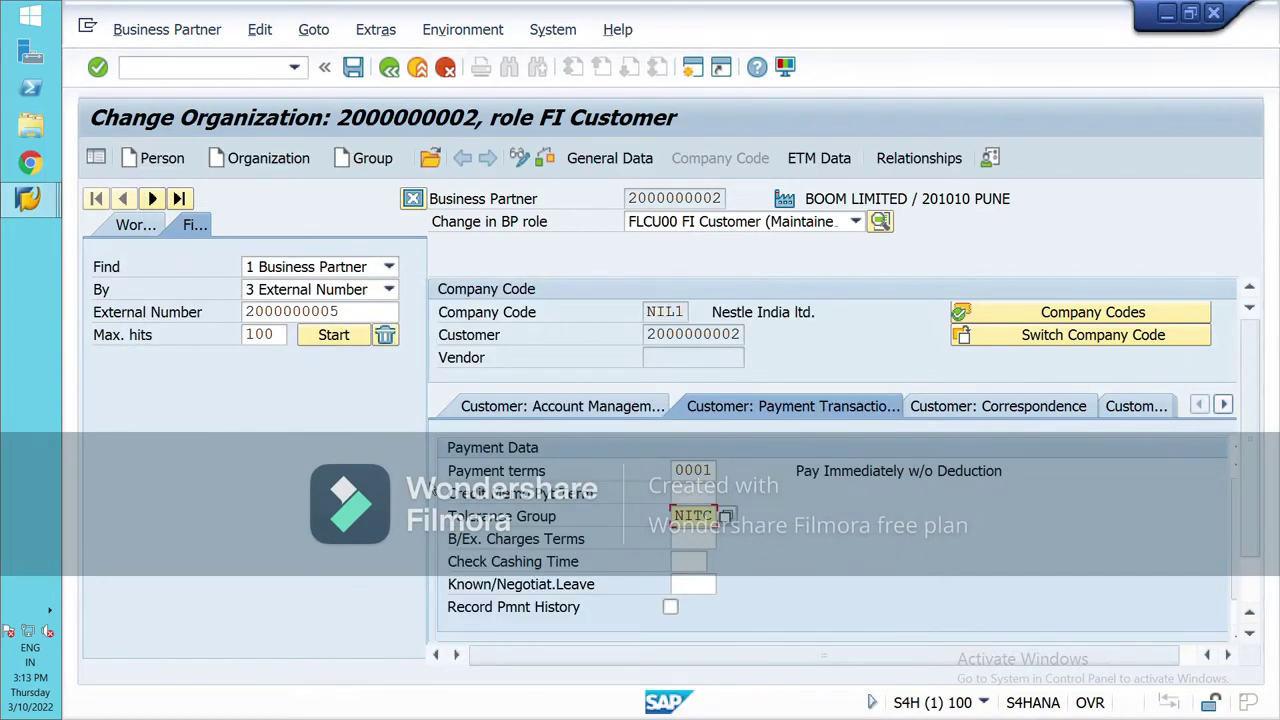
pyautogui.click(355, 68)
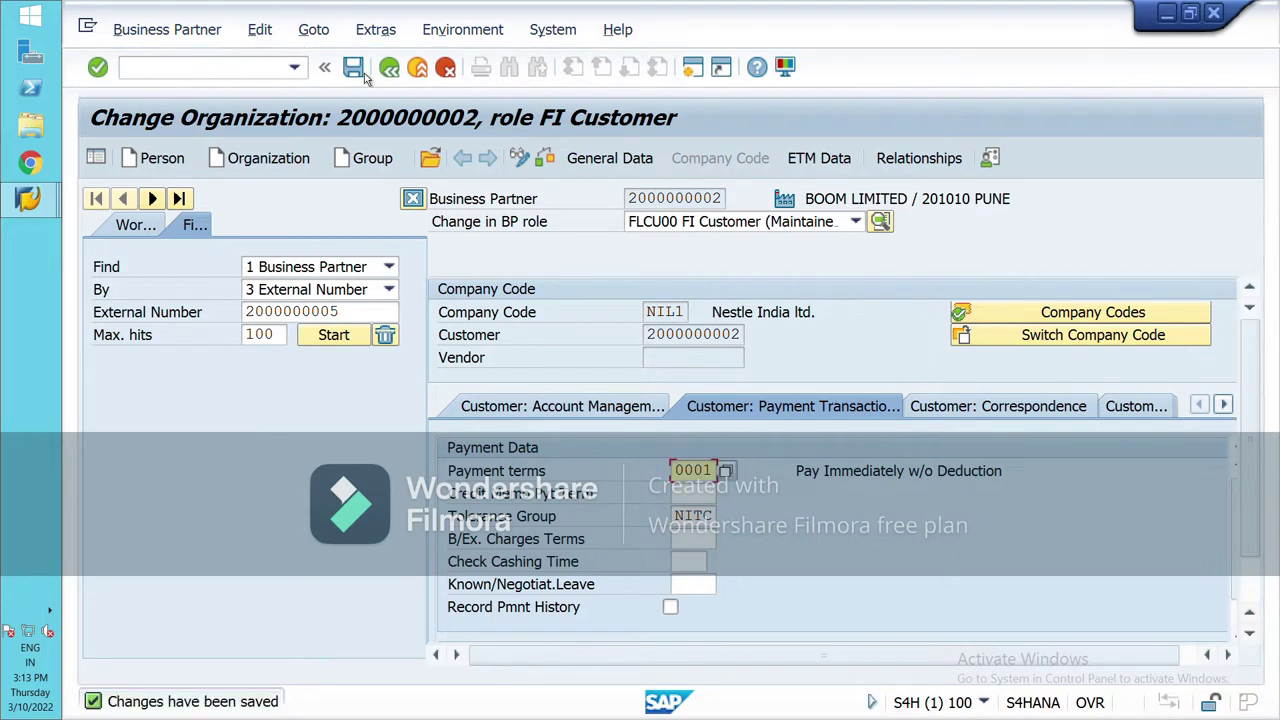
# Return to the incoming payment session, retry the entry, discard it and restart F-28 - Incoming Payments
pyautogui.click(28, 198)
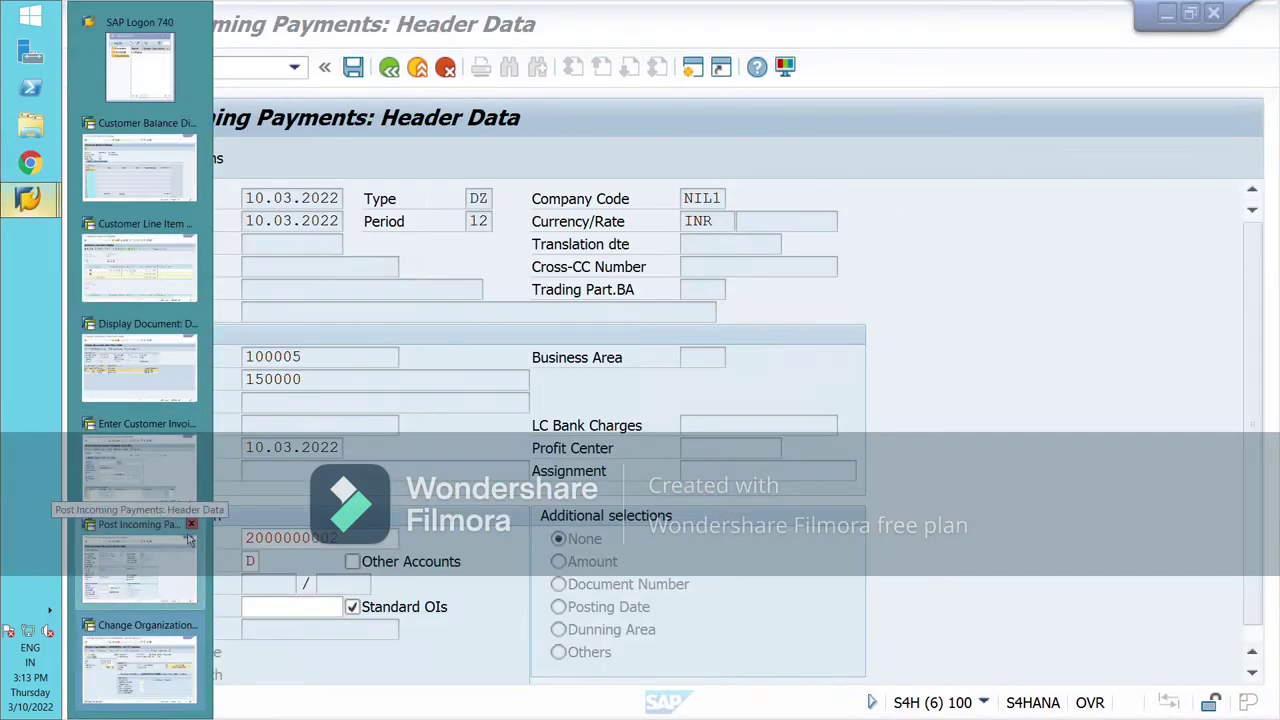
pyautogui.click(174, 560)
pyautogui.press('Return')
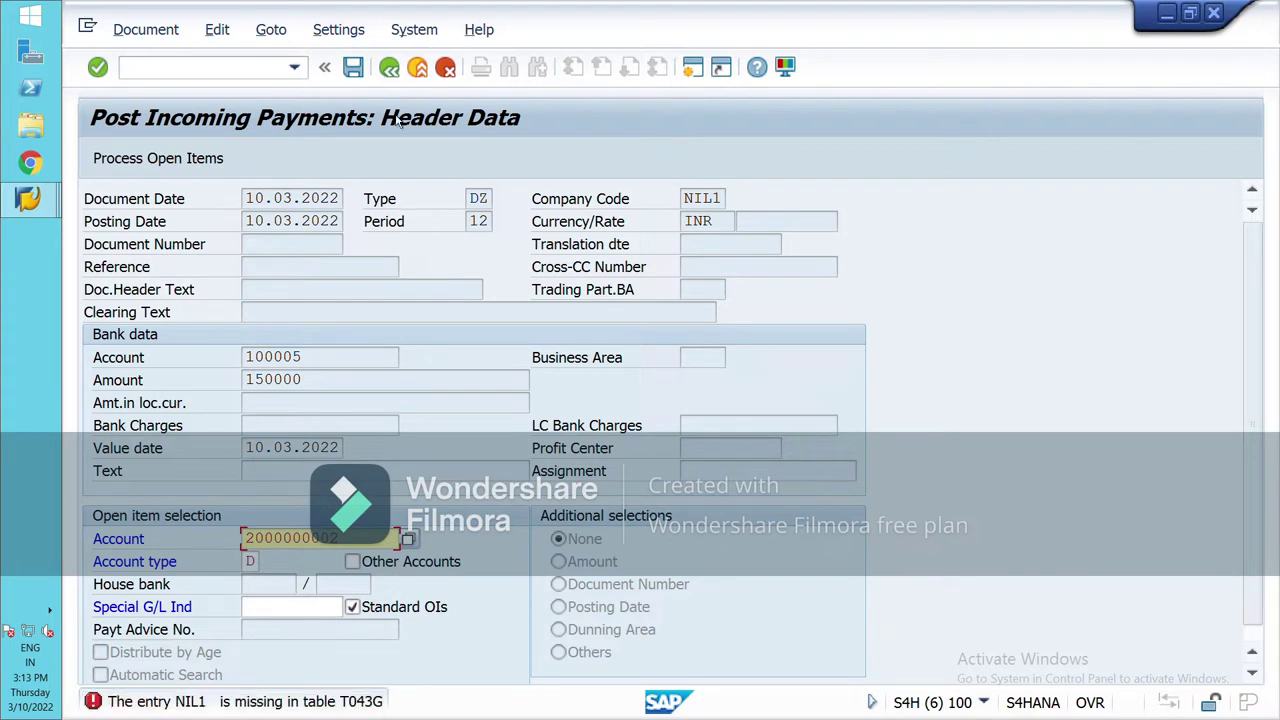
pyautogui.click(389, 67)
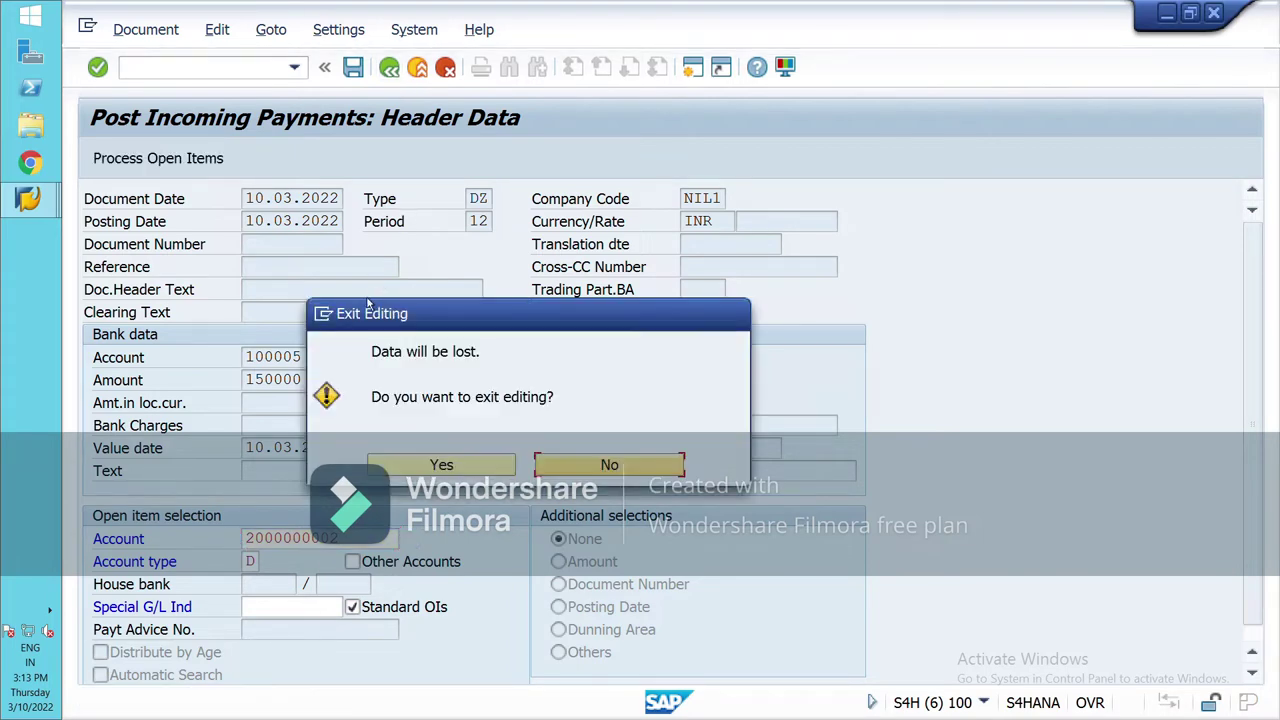
pyautogui.click(428, 466)
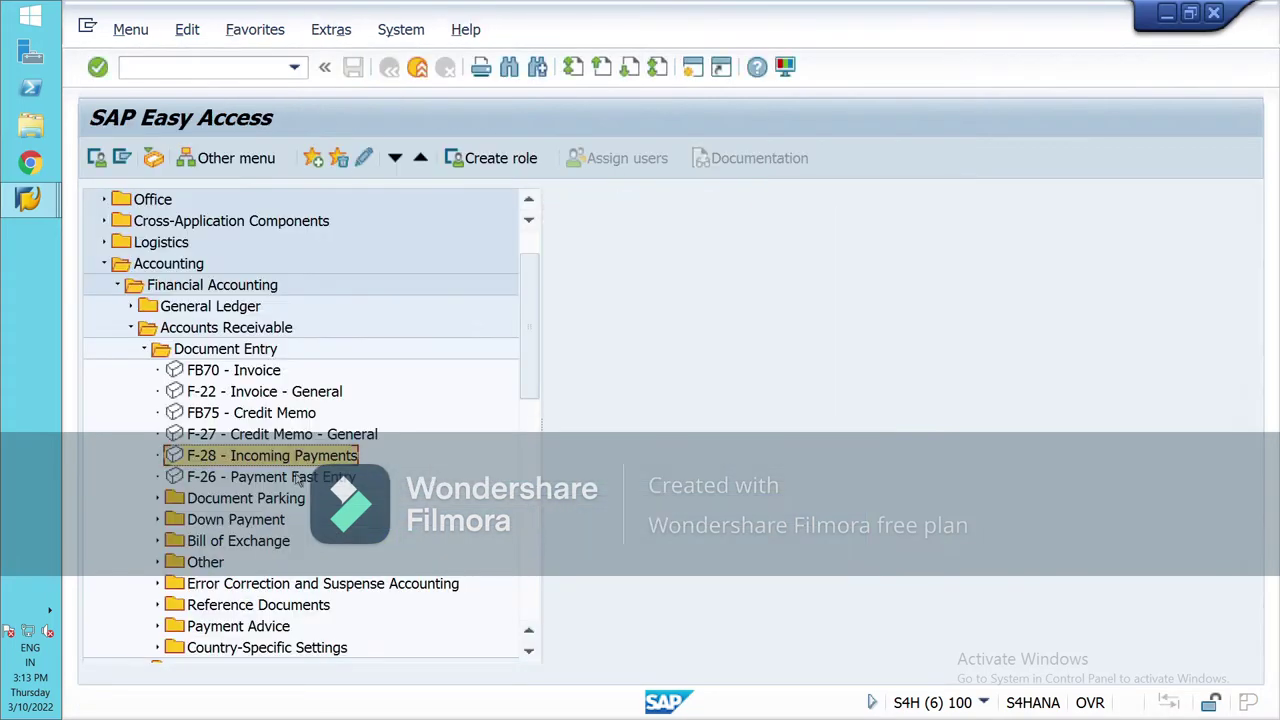
pyautogui.doubleClick(278, 460)
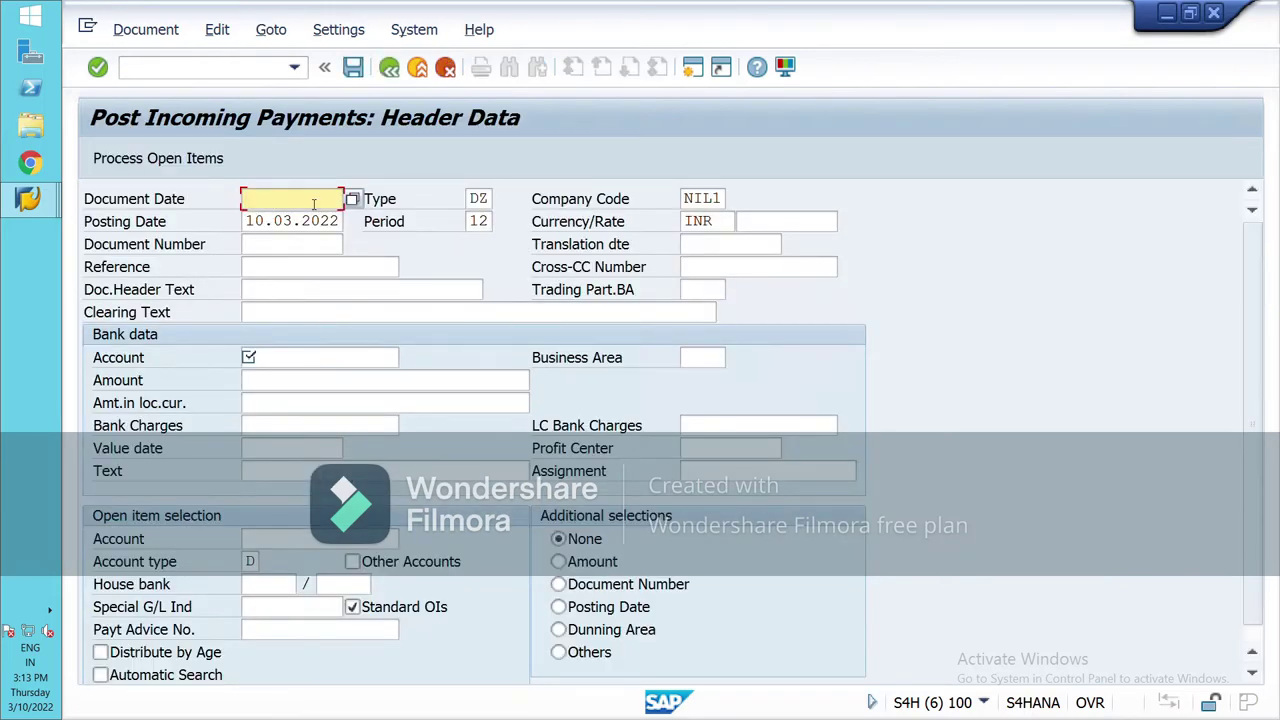
# Set the new payment's document date to 10.03.2022 and select the Bank incoming payment account for its bank data
pyautogui.write('10.03.2022')
pyautogui.click(356, 364)
pyautogui.press('F4')
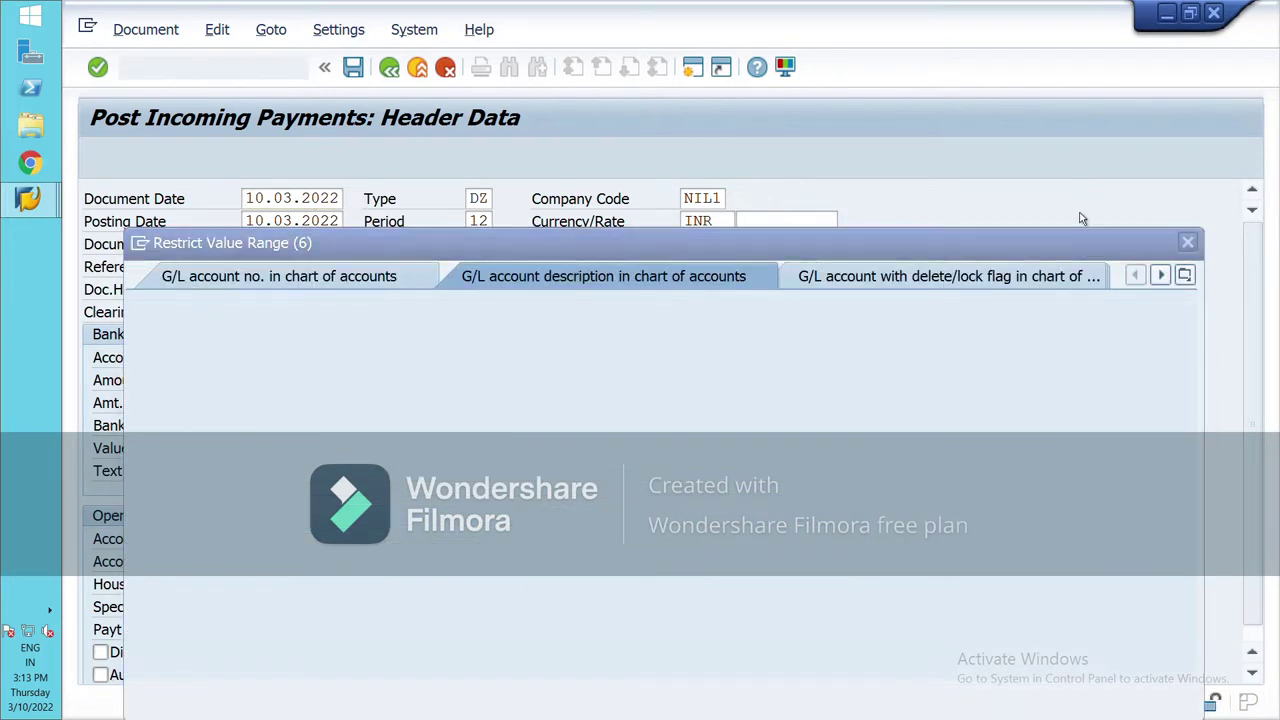
pyautogui.press('Return')
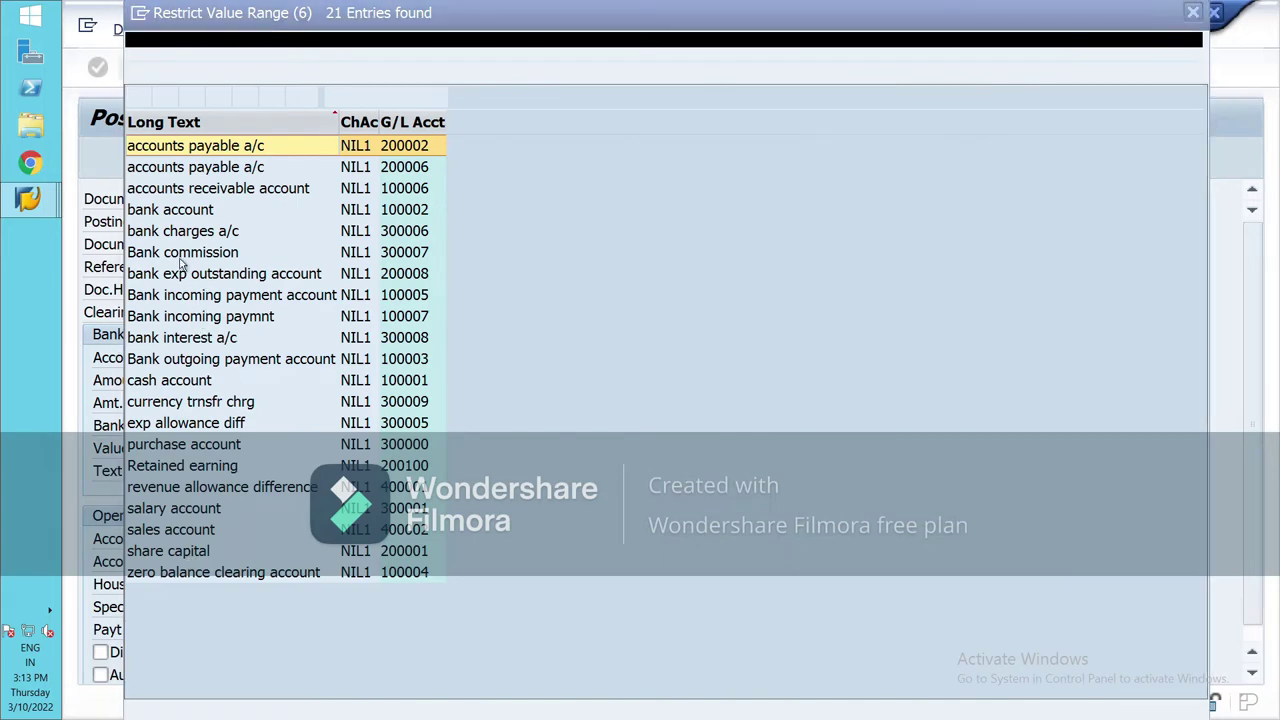
pyautogui.doubleClick(200, 295)
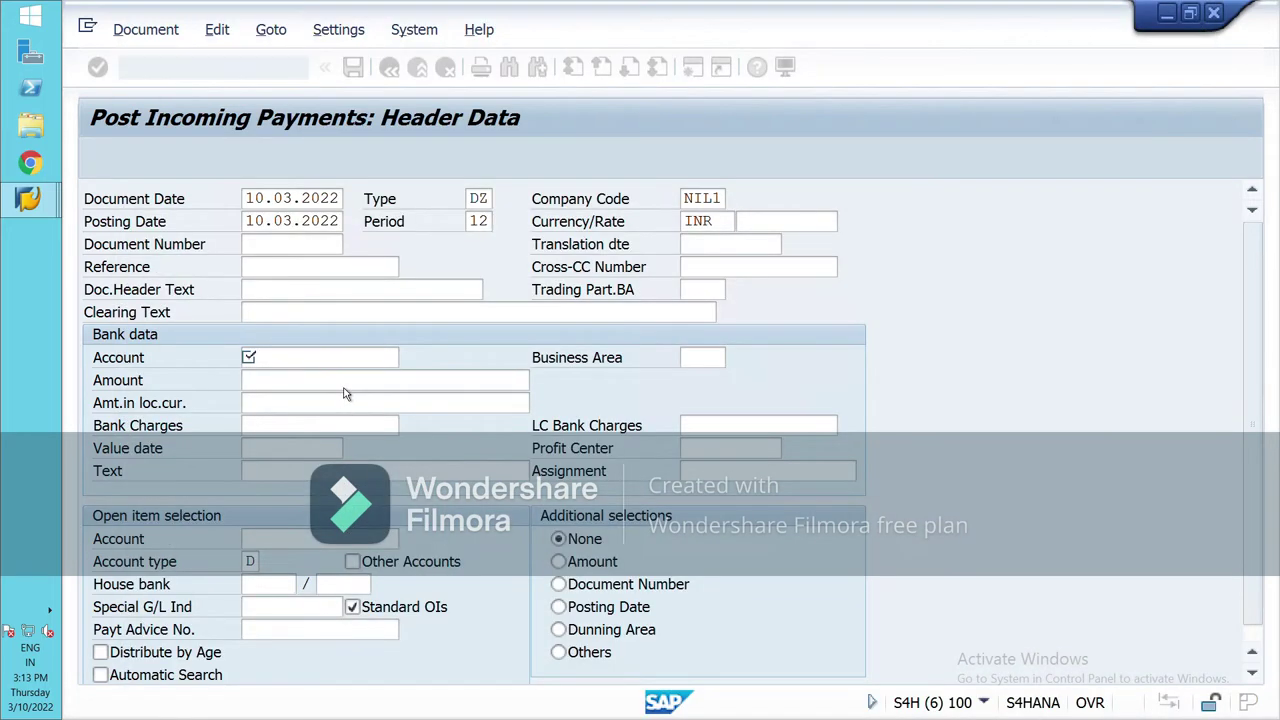
# Enter 150000 as the bank amount and choose BOOM LIMITED as the customer for open item selection
pyautogui.click(340, 383)
pyautogui.write('150000')
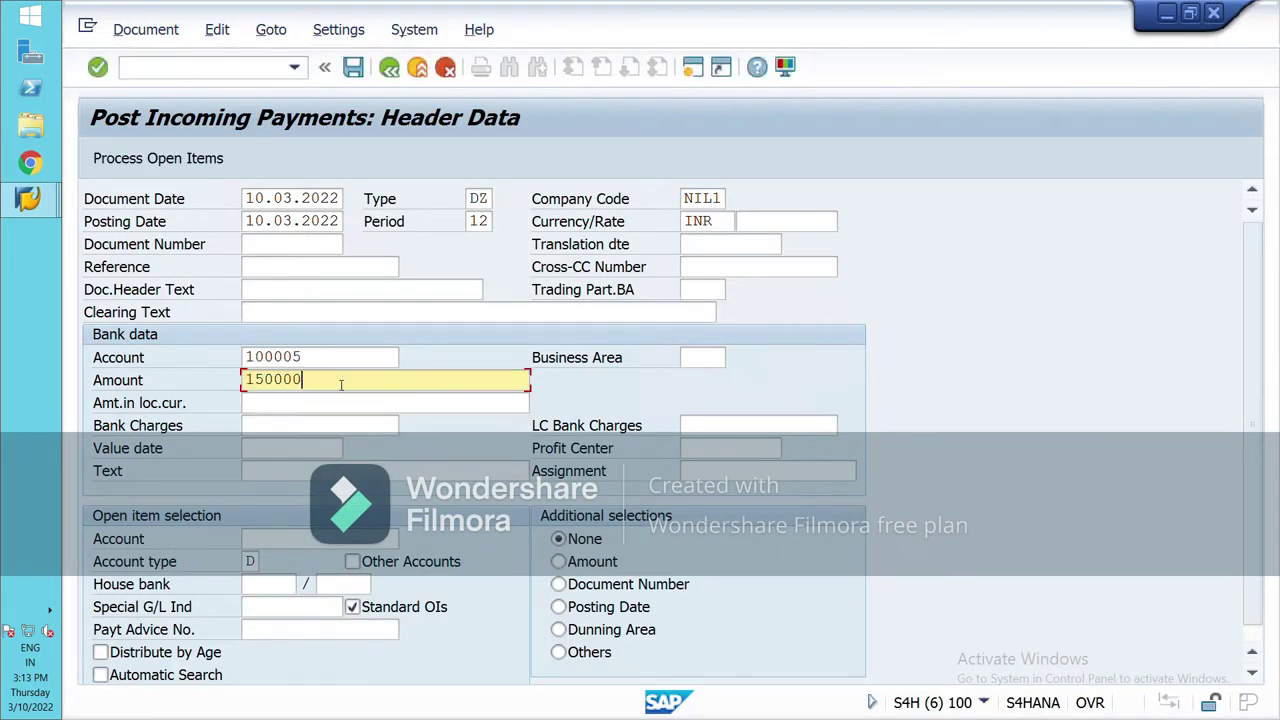
pyautogui.click(318, 538)
pyautogui.press('F4')
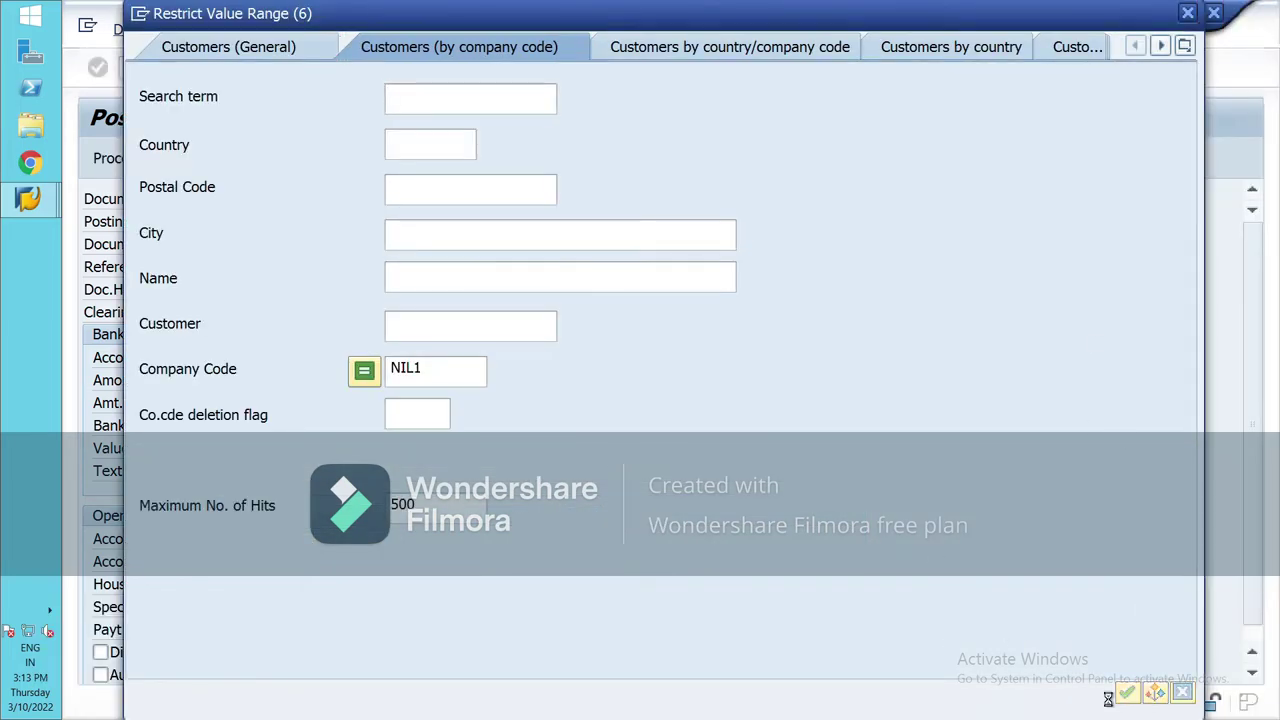
pyautogui.click(1127, 692)
pyautogui.doubleClick(150, 252)
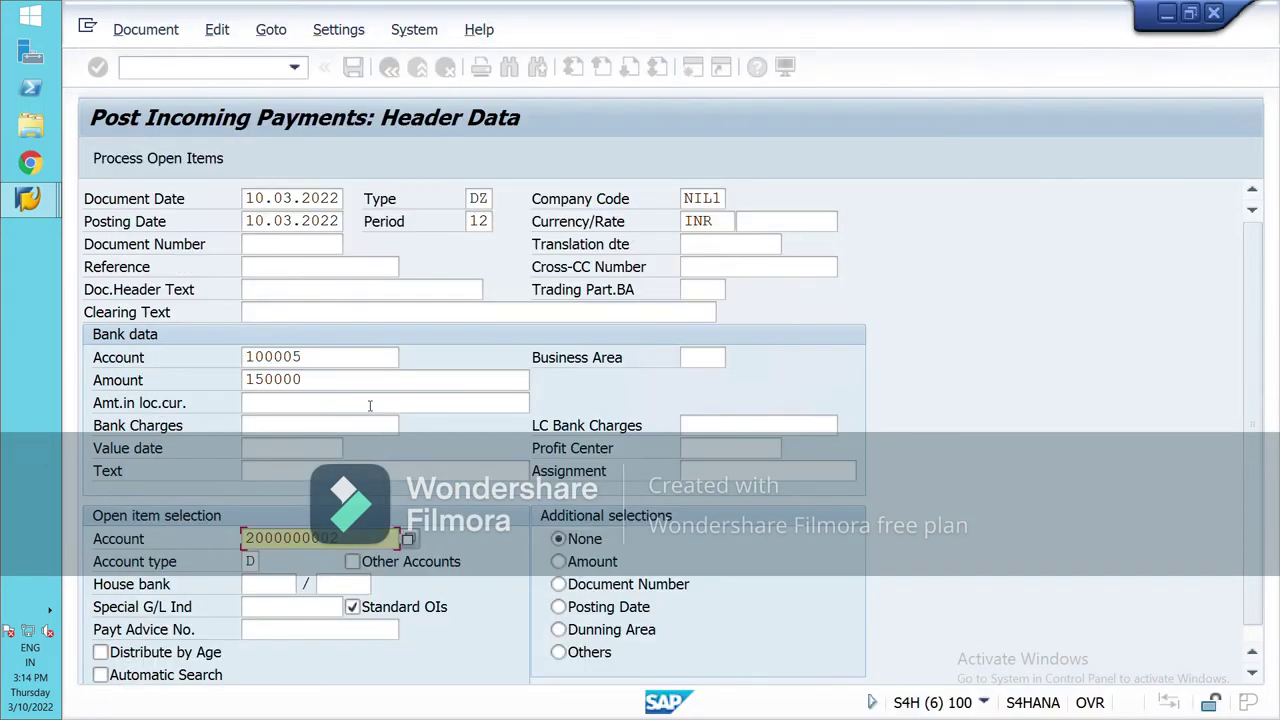
# Set the payment's value date to 10.03.2022 and proceed to the customer's open items
pyautogui.click(150, 162)
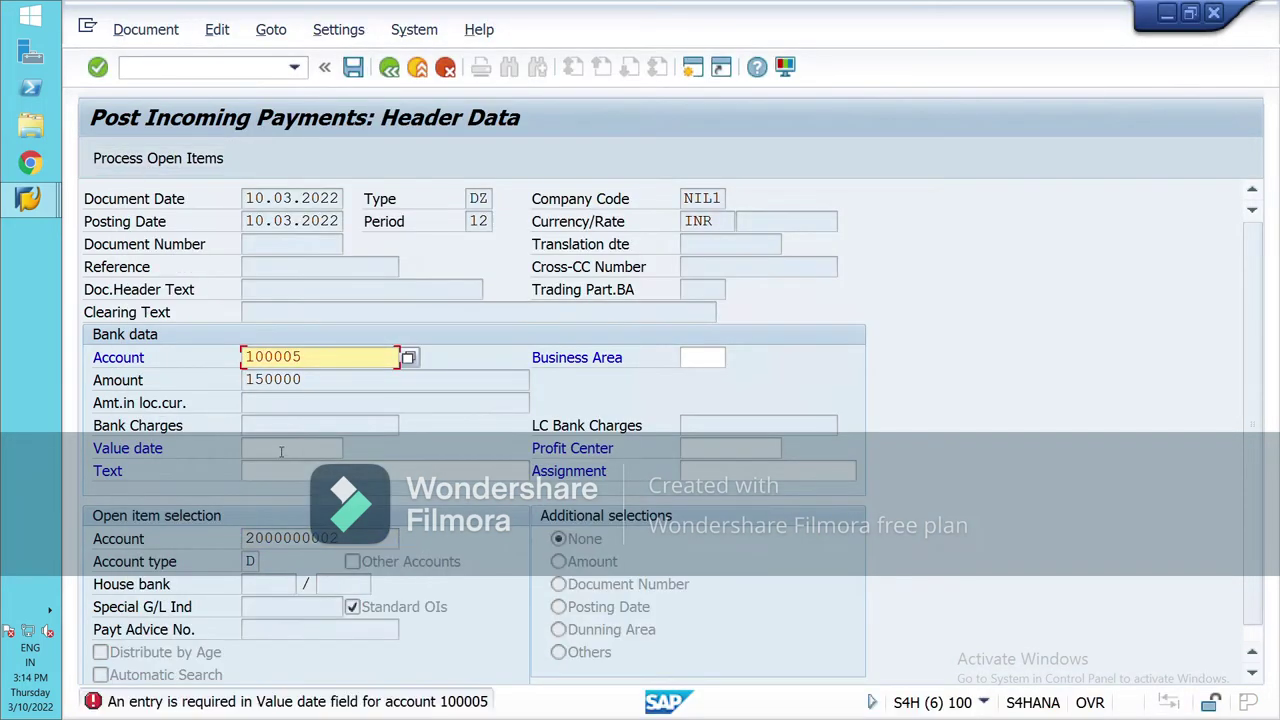
pyautogui.click(277, 452)
pyautogui.write('10.03.2022')
pyautogui.click(166, 166)
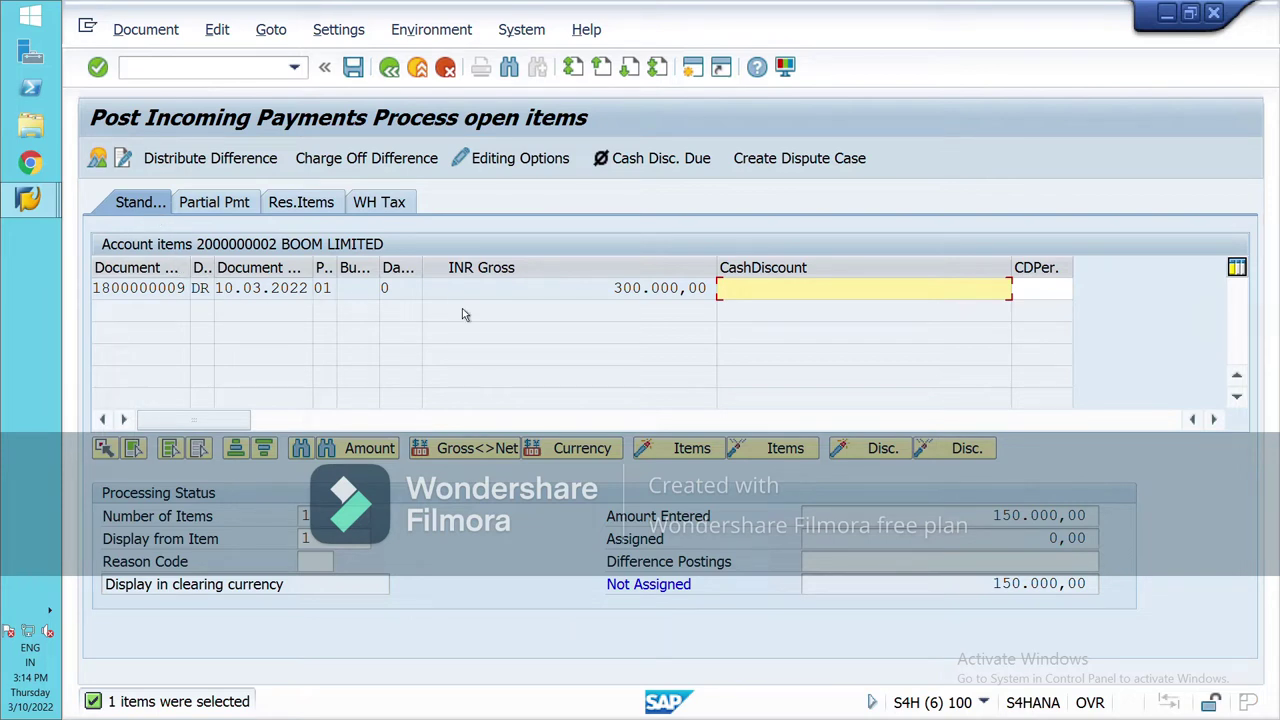
# Assign a partial payment of 150000 to the open 300.000,00 invoice and post the incoming payment
pyautogui.click(214, 202)
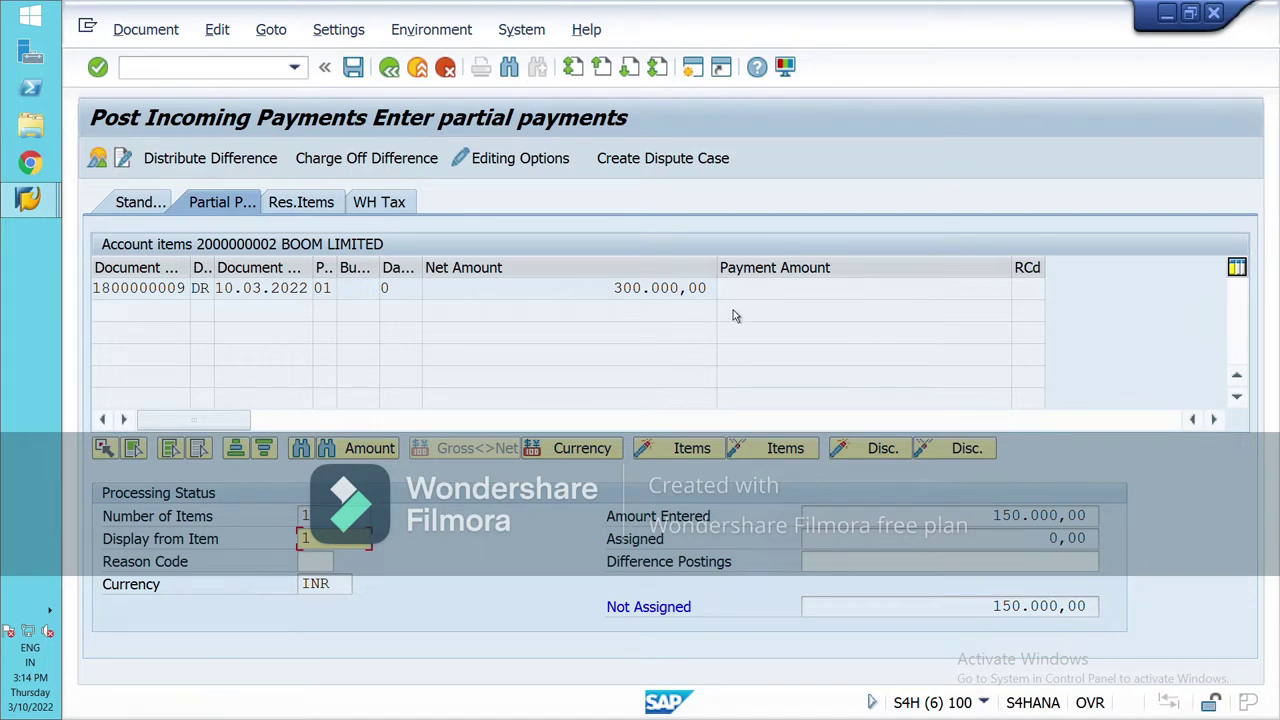
pyautogui.doubleClick(680, 290)
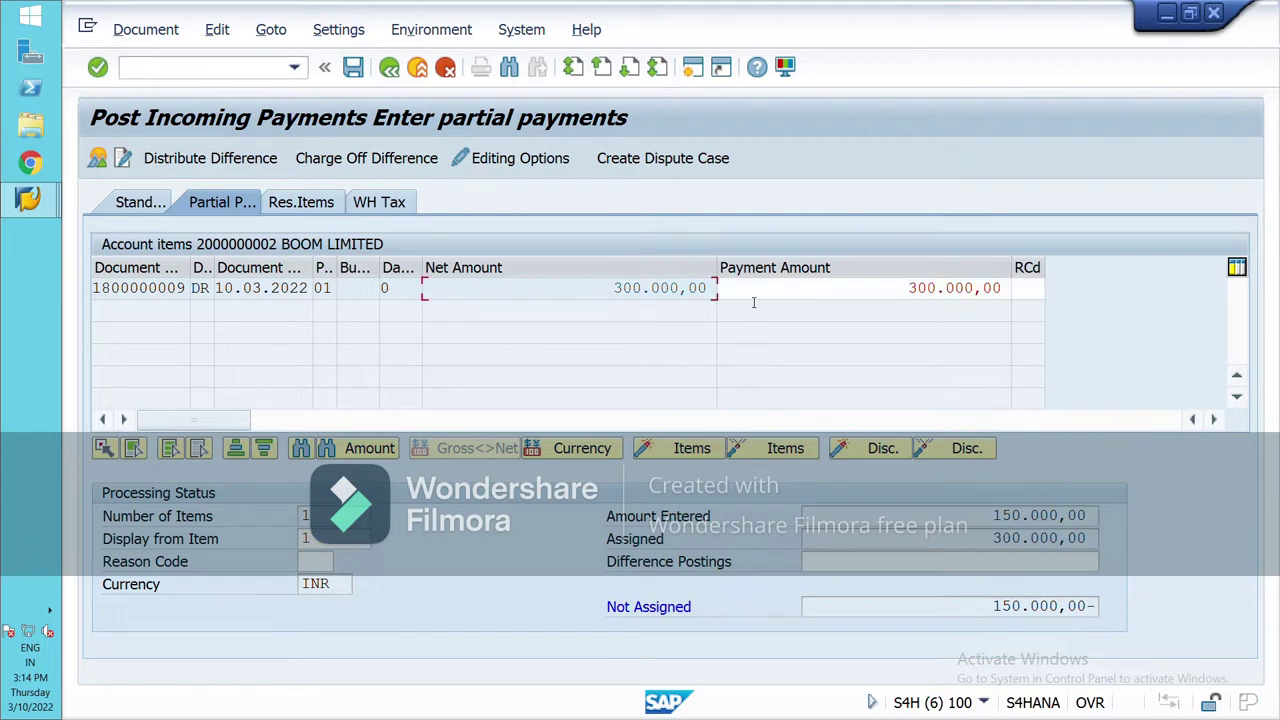
pyautogui.click(818, 297)
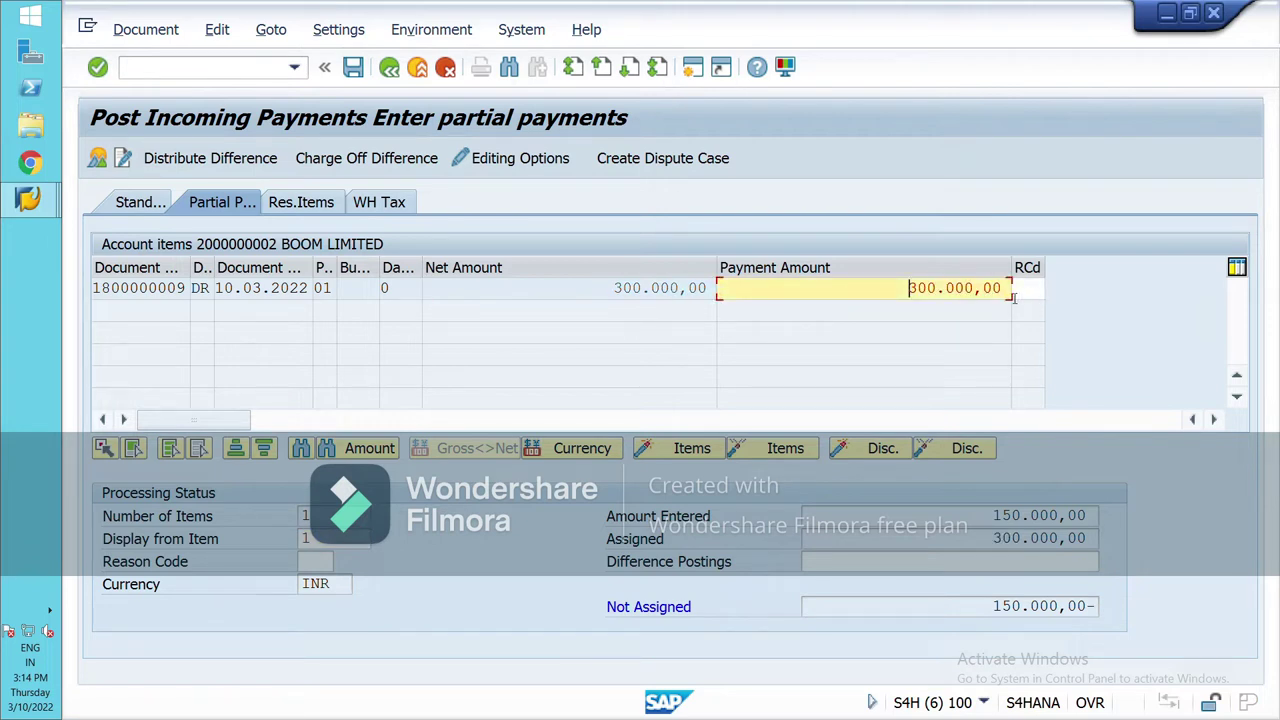
pyautogui.press('BackSpace')
pyautogui.press('BackSpace')
pyautogui.press('BackSpace')
pyautogui.press('BackSpace')
pyautogui.press('BackSpace')
pyautogui.press('BackSpace')
pyautogui.press('BackSpace')
pyautogui.press('BackSpace')
pyautogui.press('BackSpace')
pyautogui.press('BackSpace')
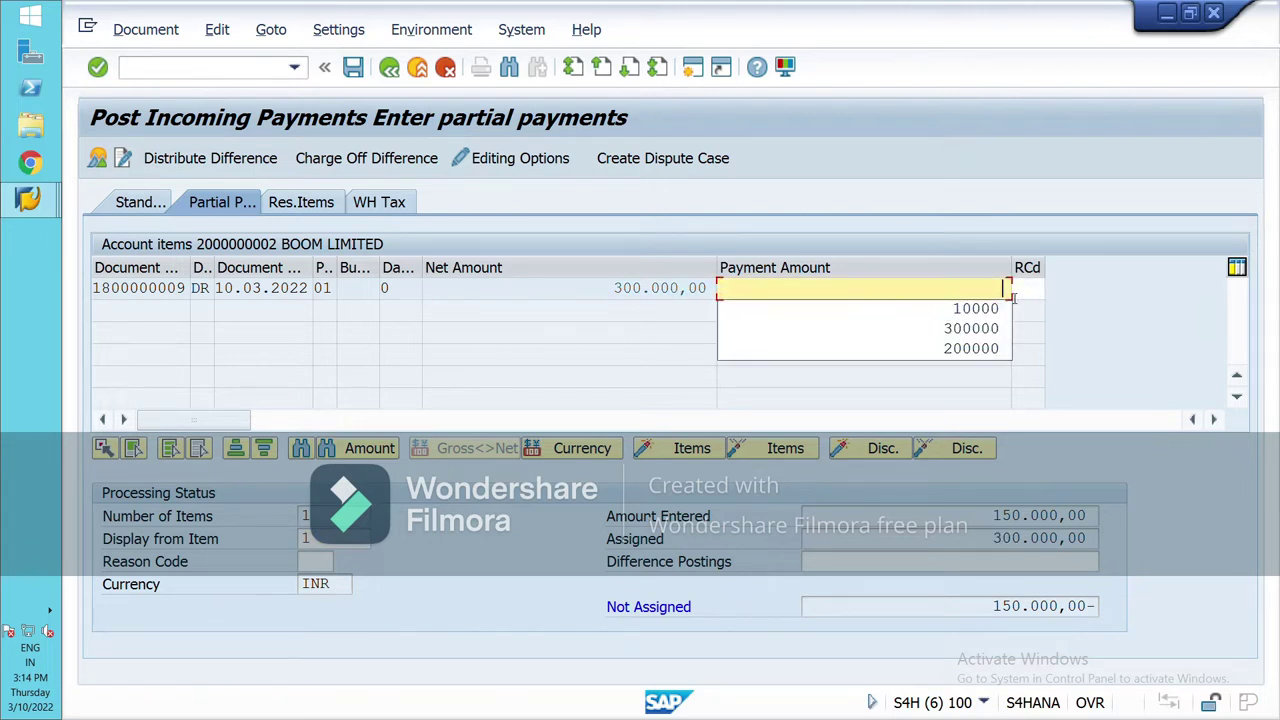
pyautogui.write('150000')
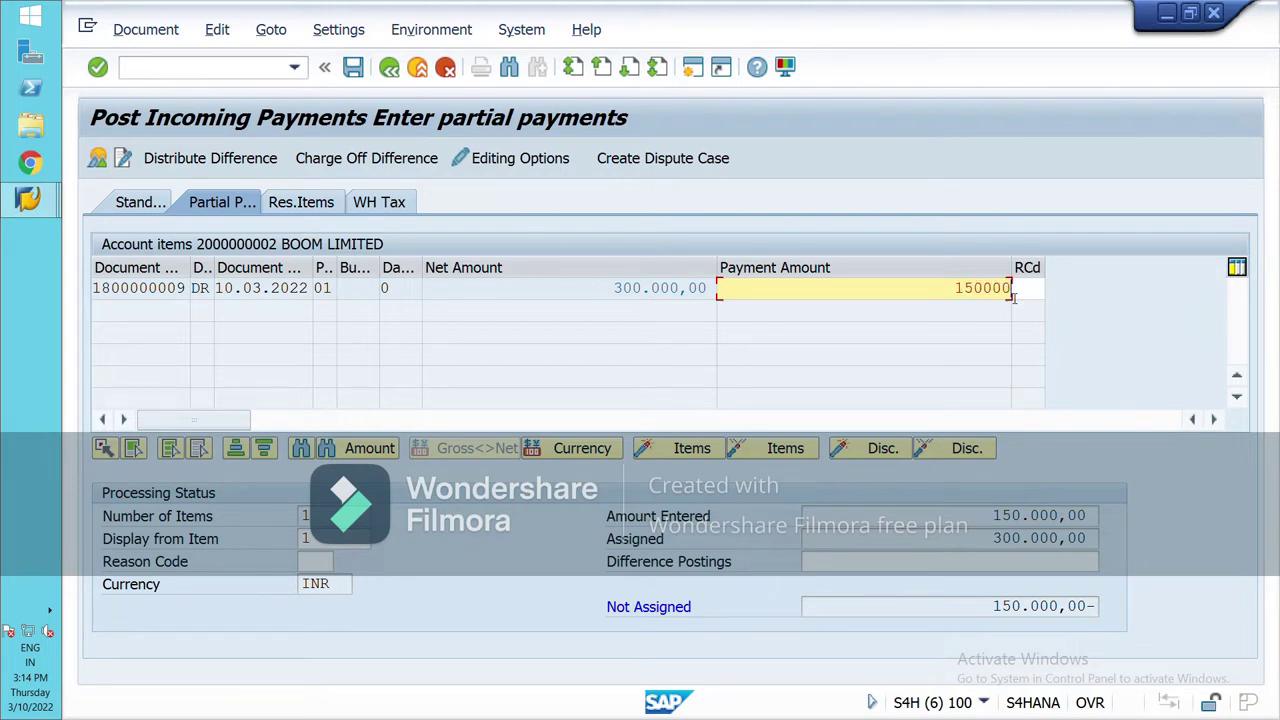
pyautogui.write('.000')
pyautogui.press('Return')
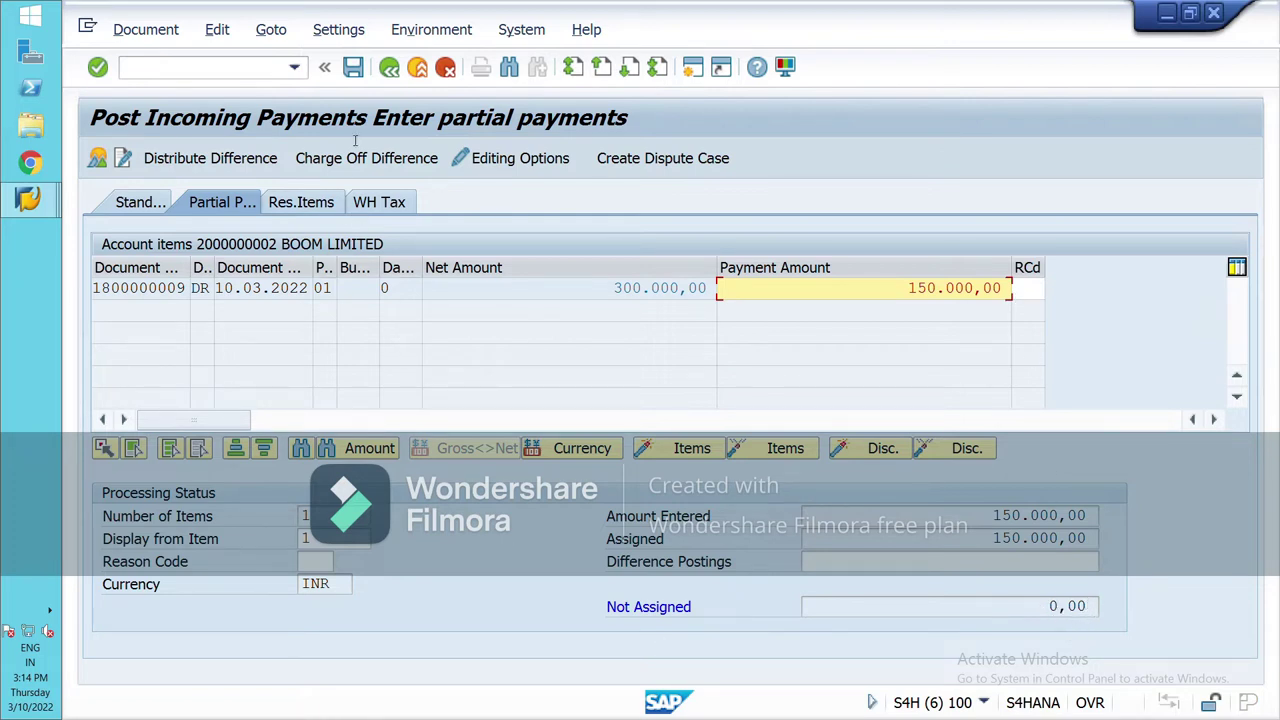
pyautogui.click(353, 67)
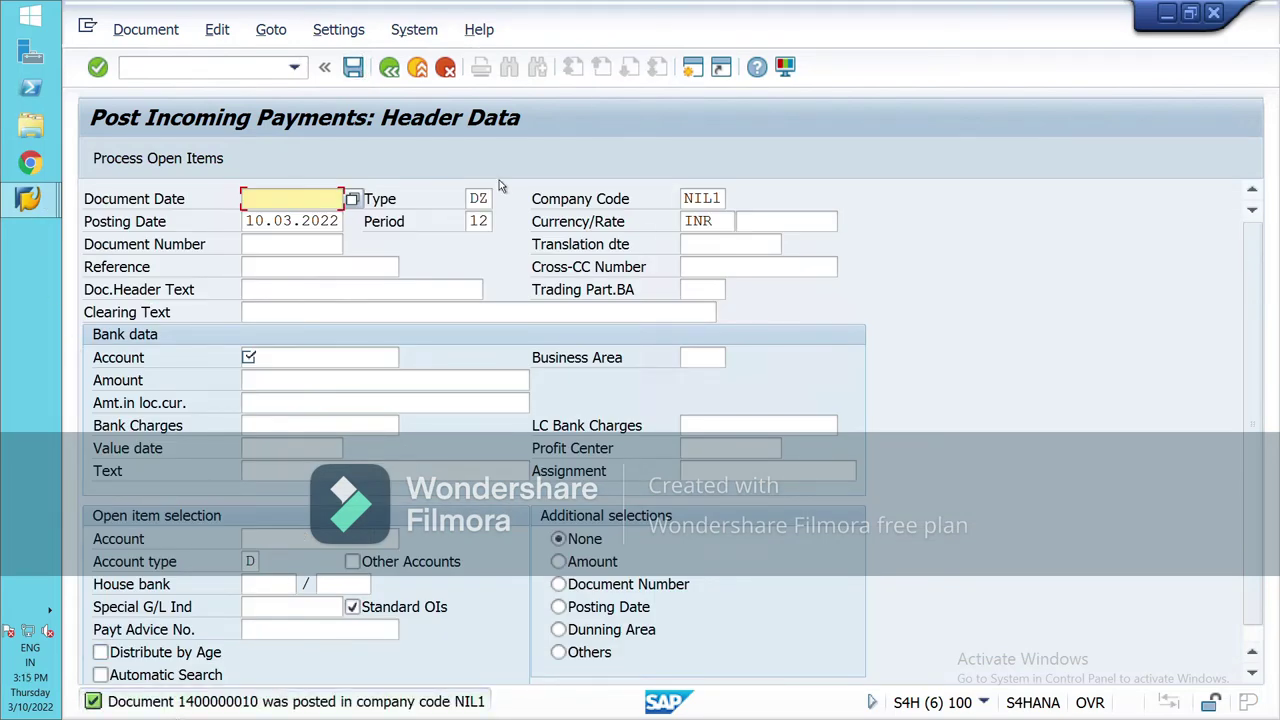
# Switch to the Customer Line Item Display session and return to its selection screen
pyautogui.click(693, 68)
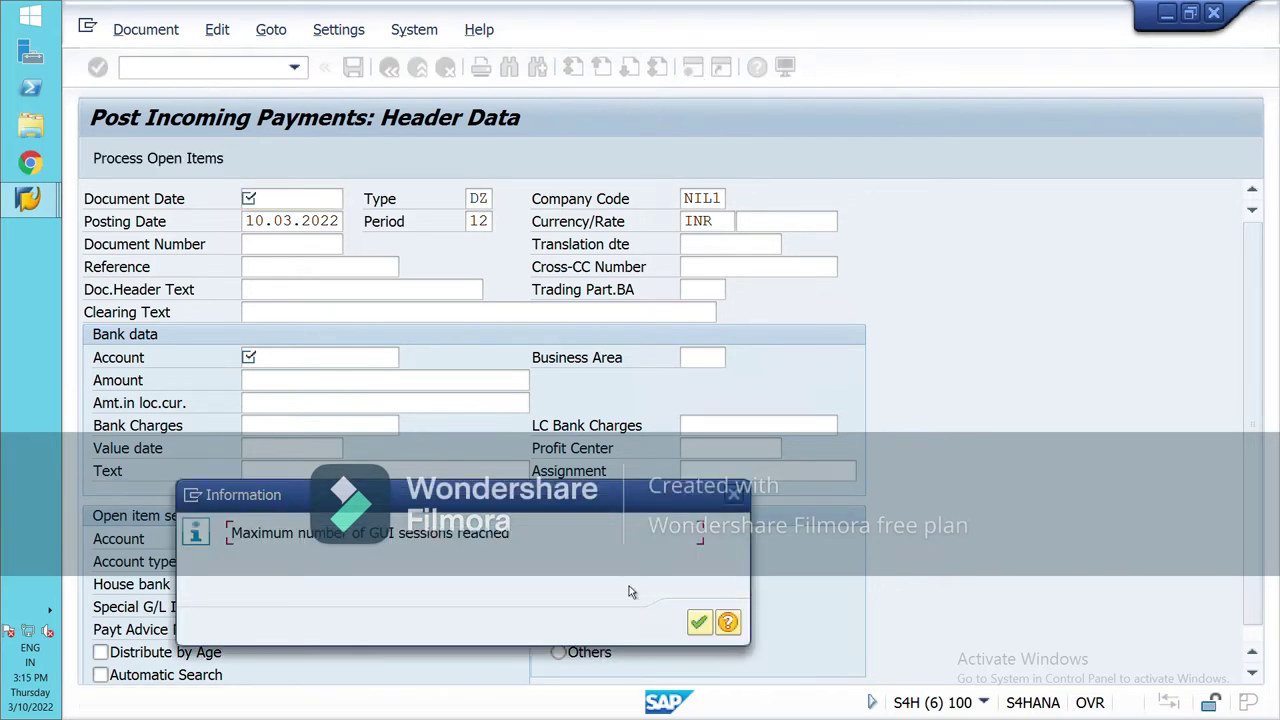
pyautogui.click(734, 494)
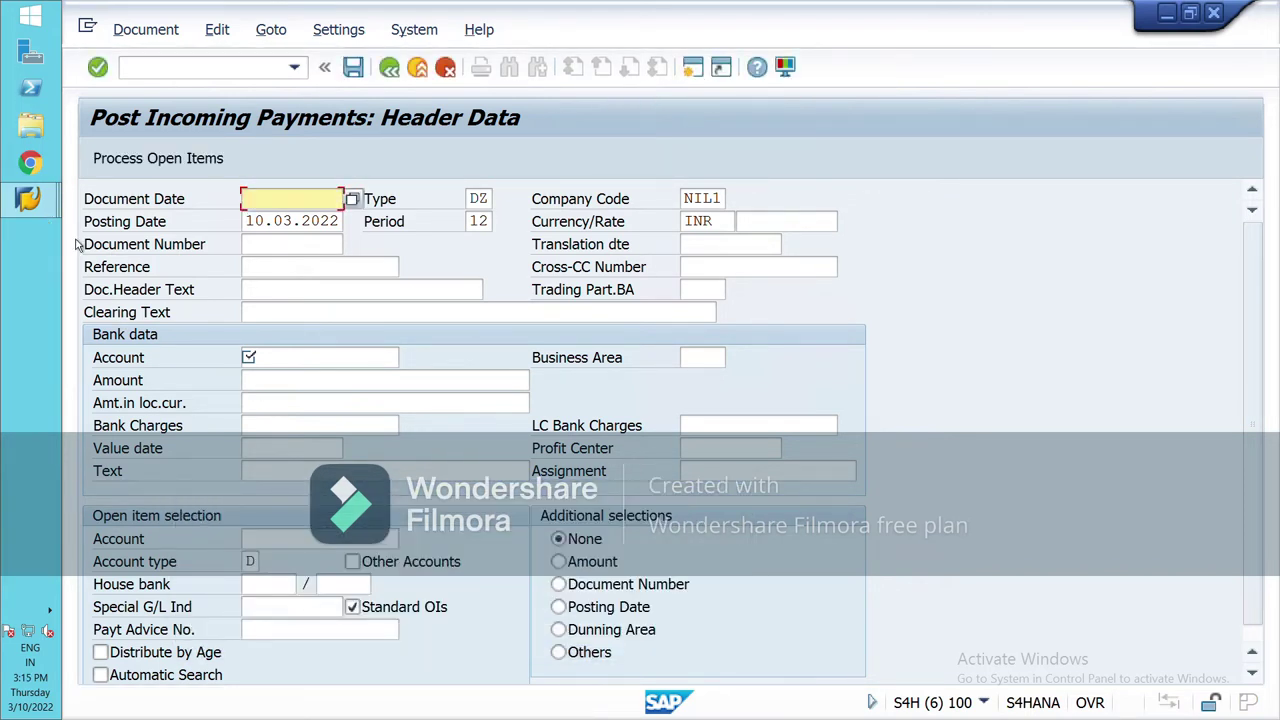
pyautogui.moveTo(46, 216)
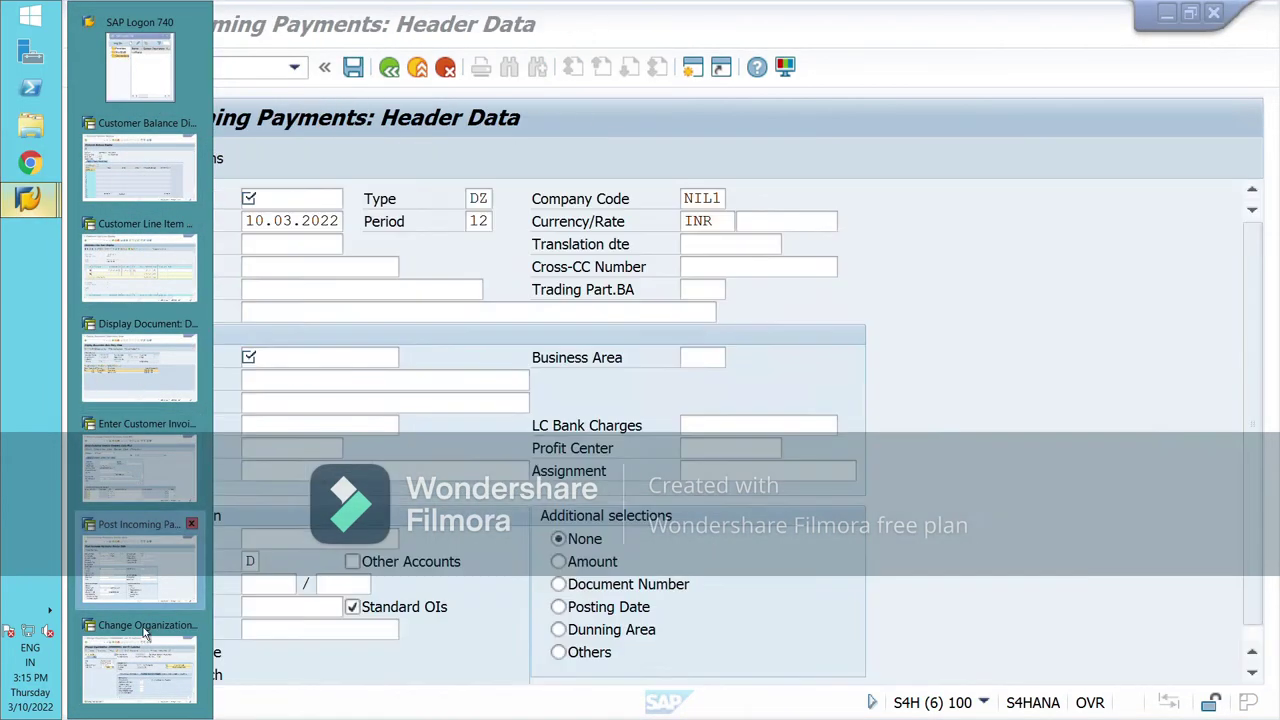
pyautogui.moveTo(145, 667)
pyautogui.moveTo(155, 458)
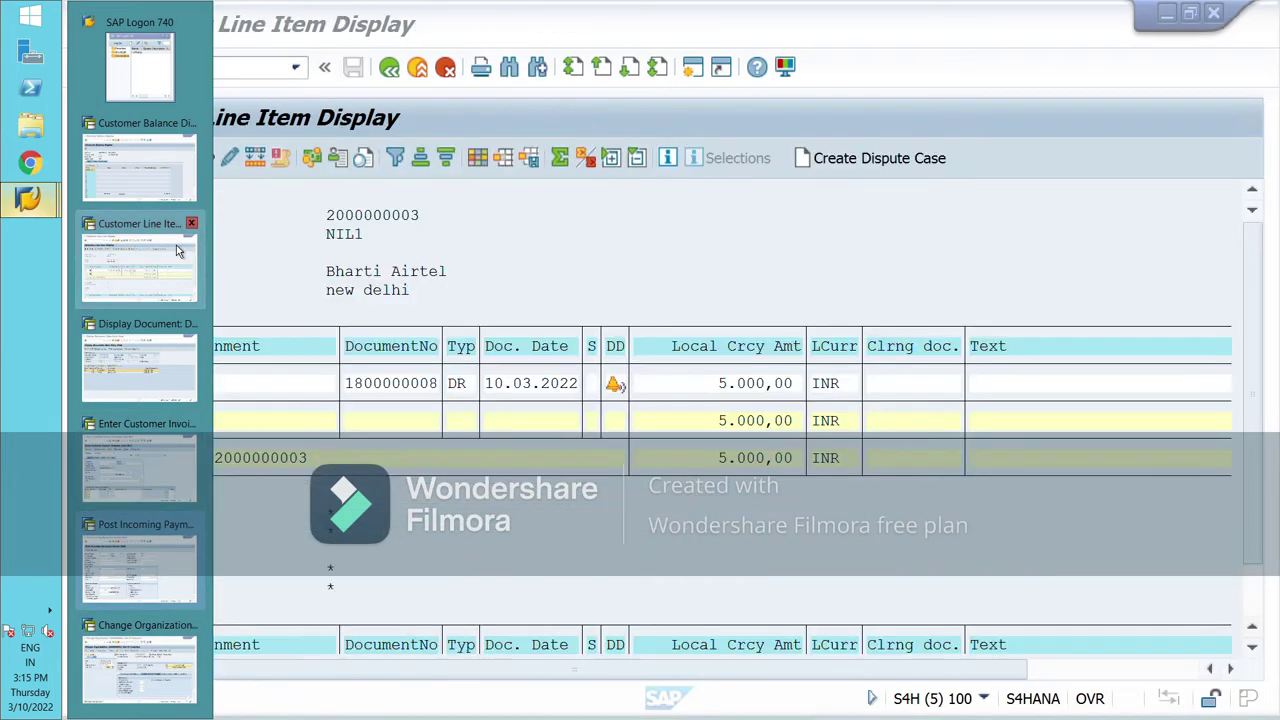
pyautogui.click(178, 273)
pyautogui.click(385, 383)
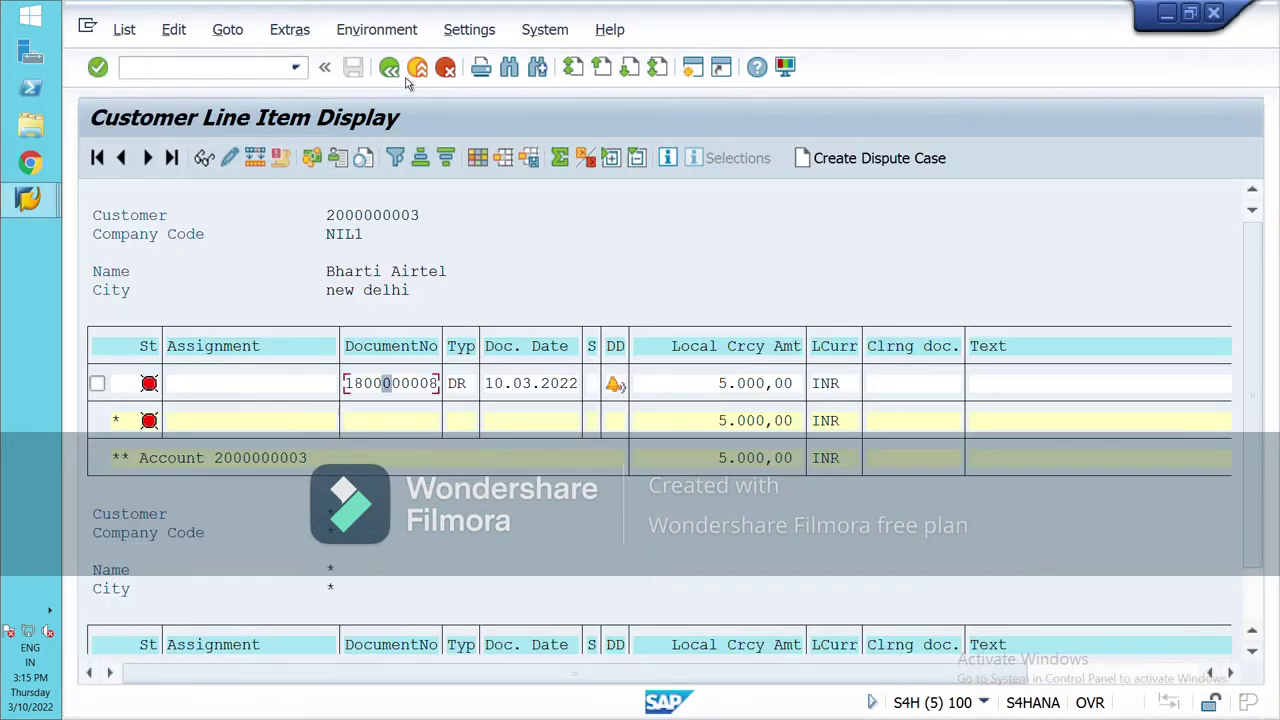
pyautogui.click(390, 68)
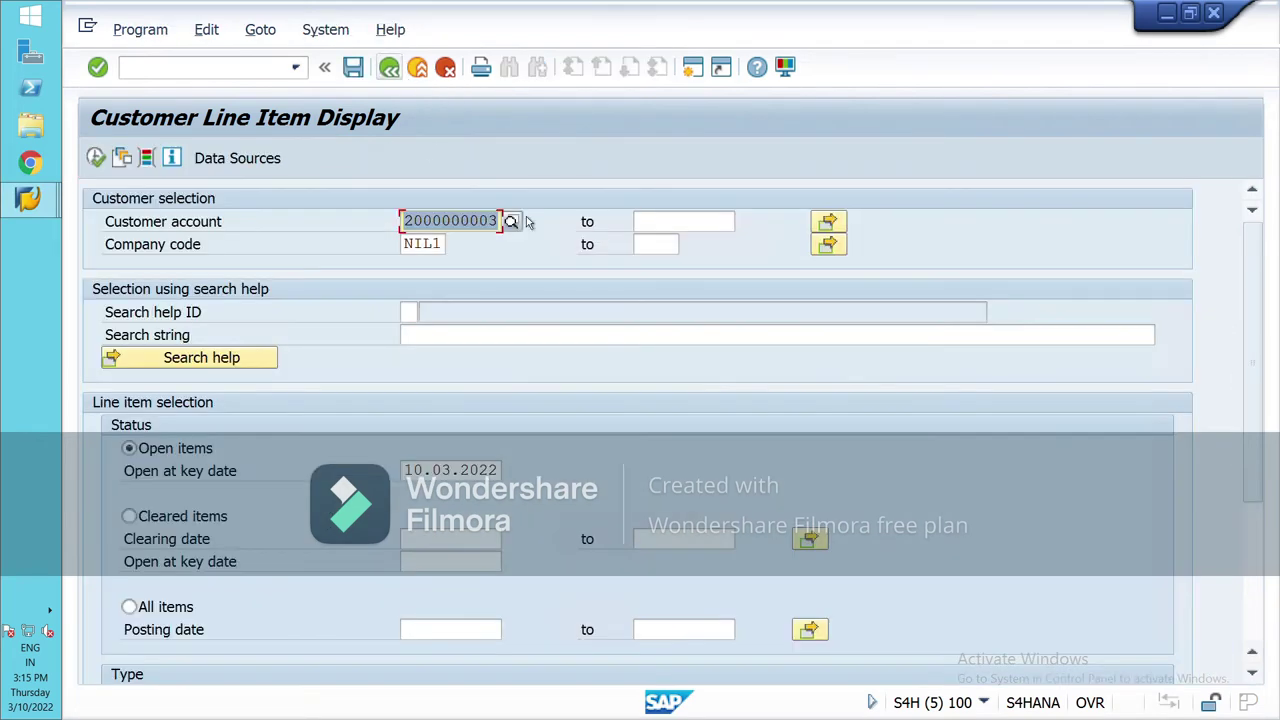
# Display all line items of customer BOOM LIMITED in company code NIL1
pyautogui.click(511, 221)
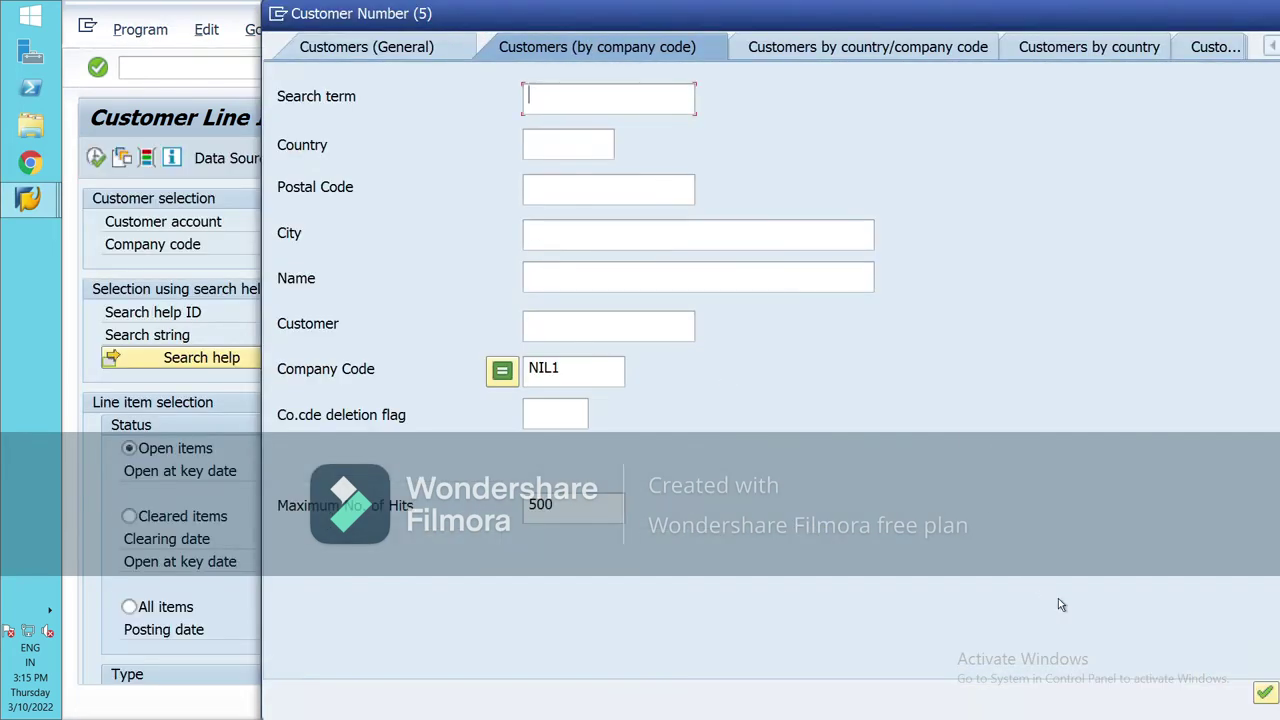
pyautogui.click(1264, 694)
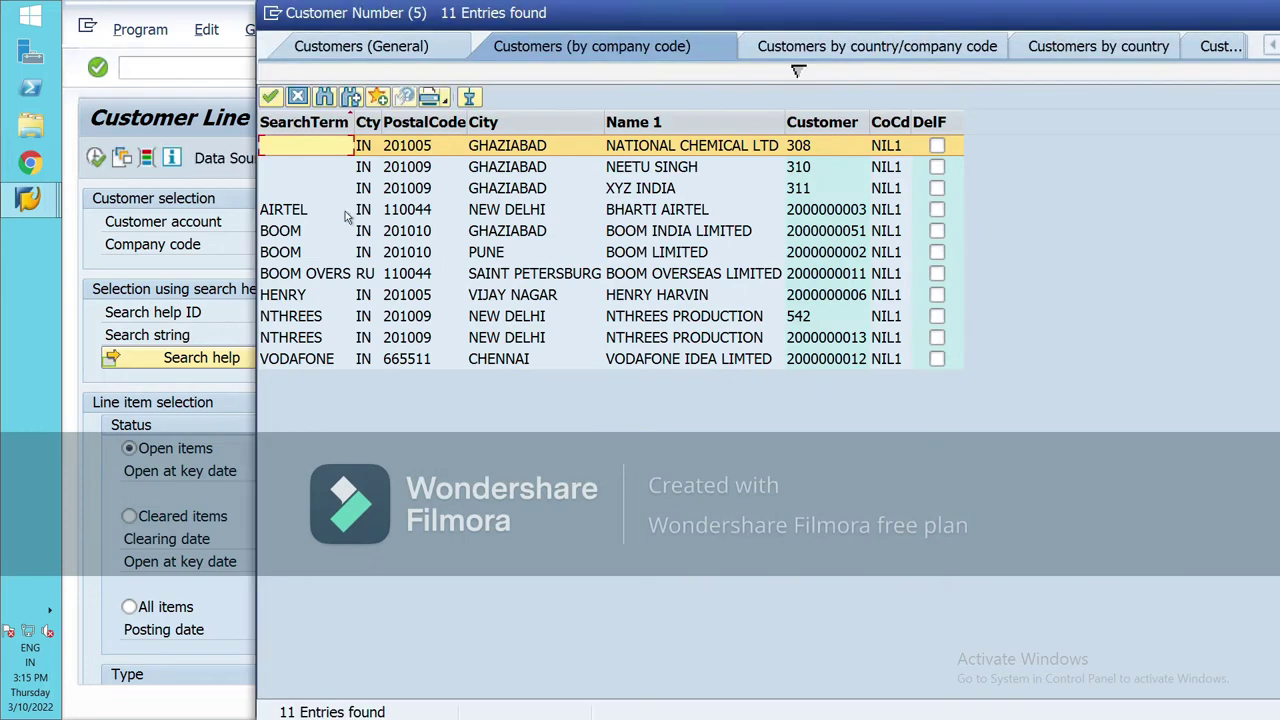
pyautogui.click(290, 255)
pyautogui.click(285, 98)
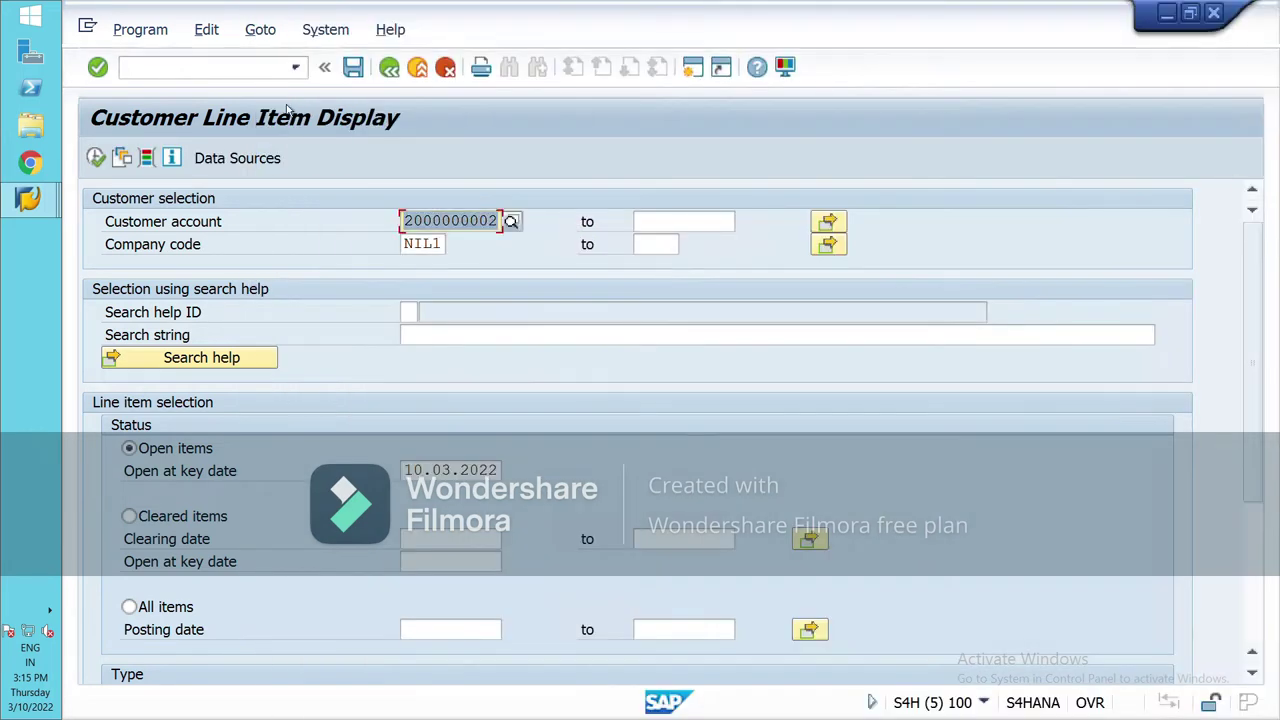
pyautogui.click(155, 610)
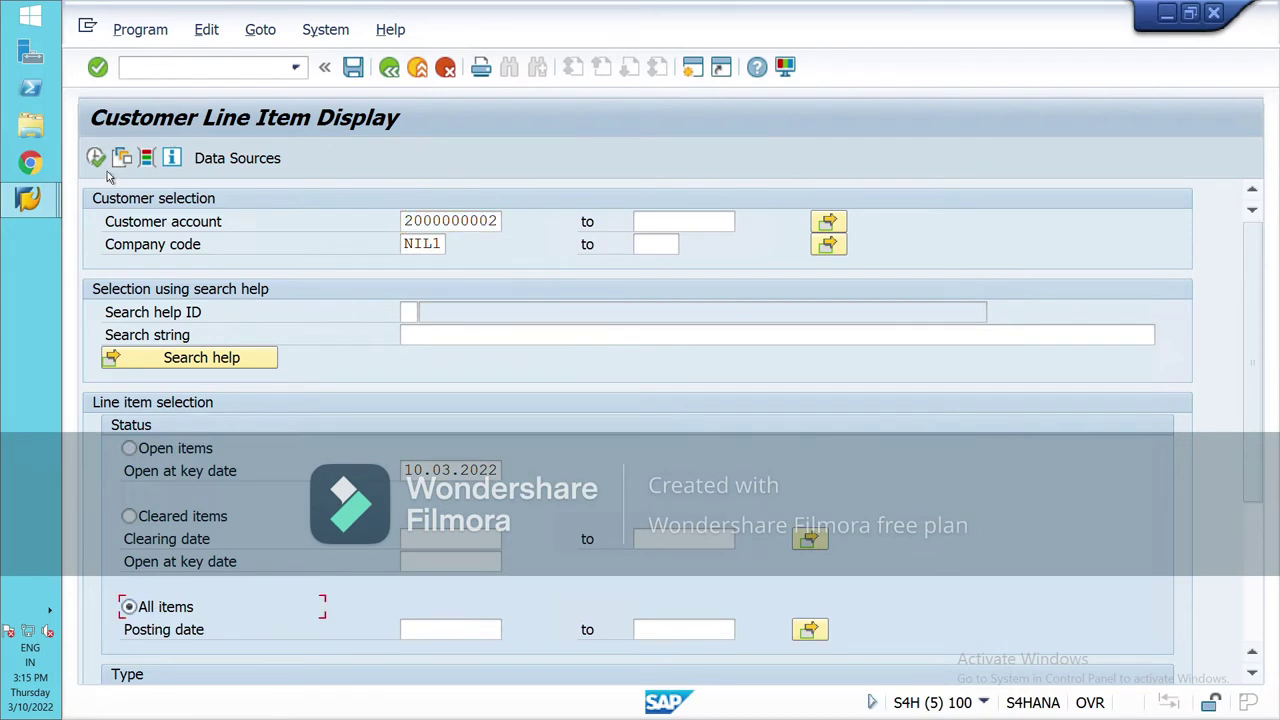
pyautogui.click(95, 157)
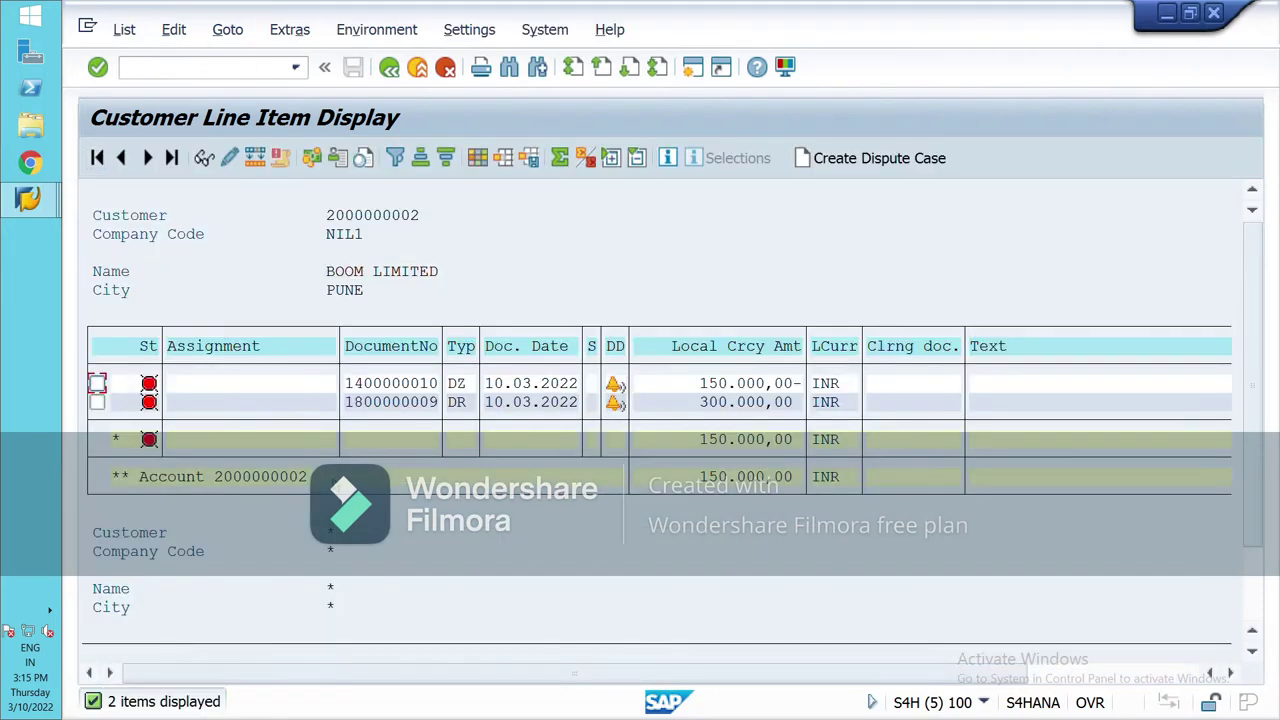
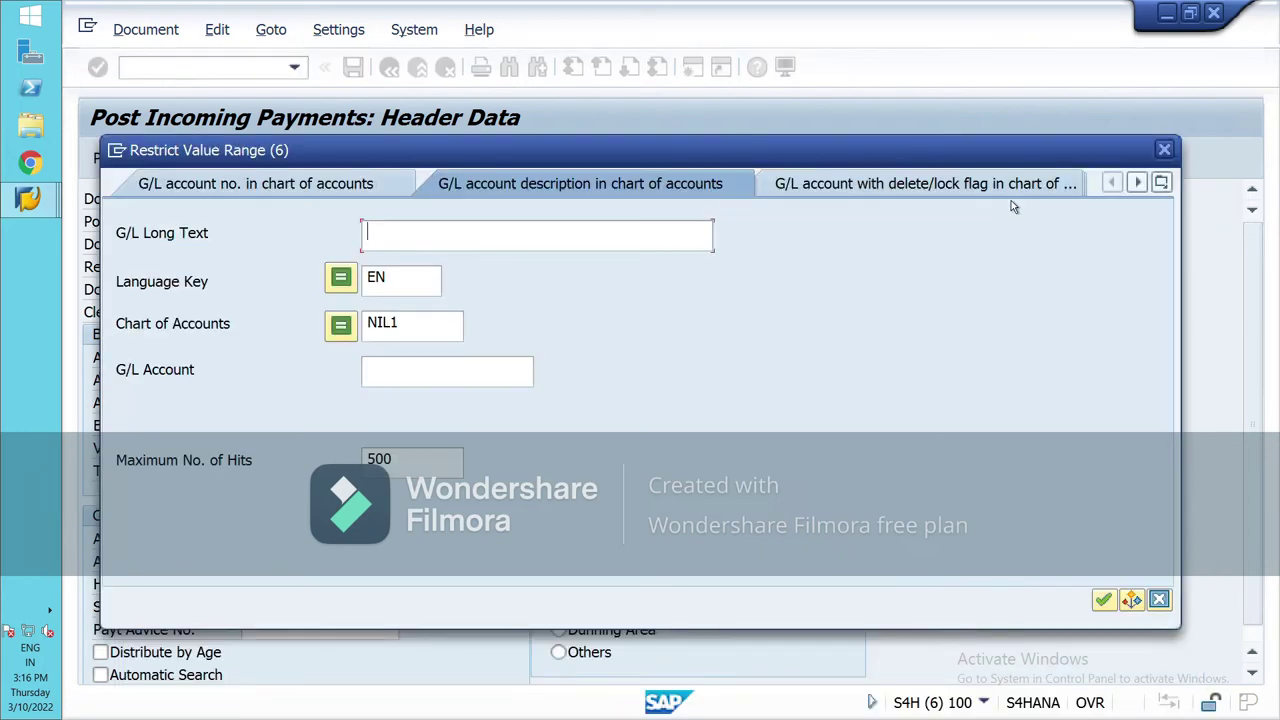
# Fill the second payment's bank data with the Bank incoming payment account, amount 150000 and value date 10.03.2022
pyautogui.press('Return')
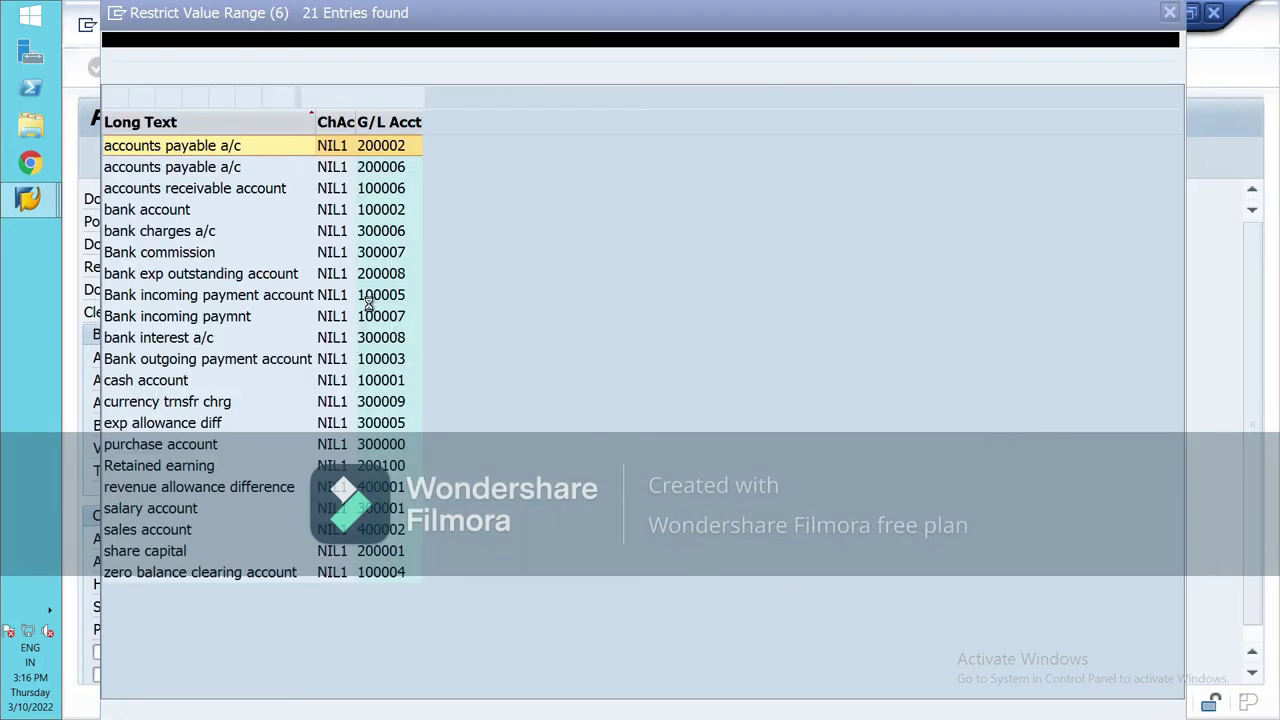
pyautogui.doubleClick(162, 300)
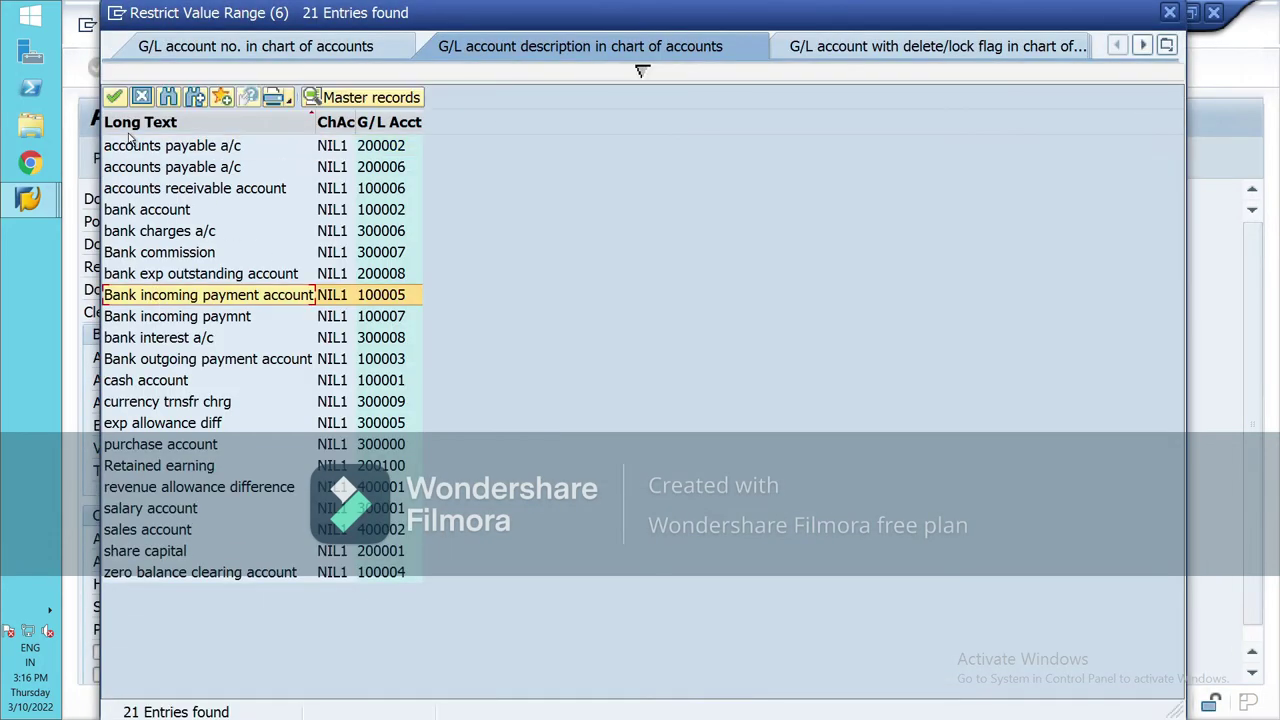
pyautogui.click(274, 386)
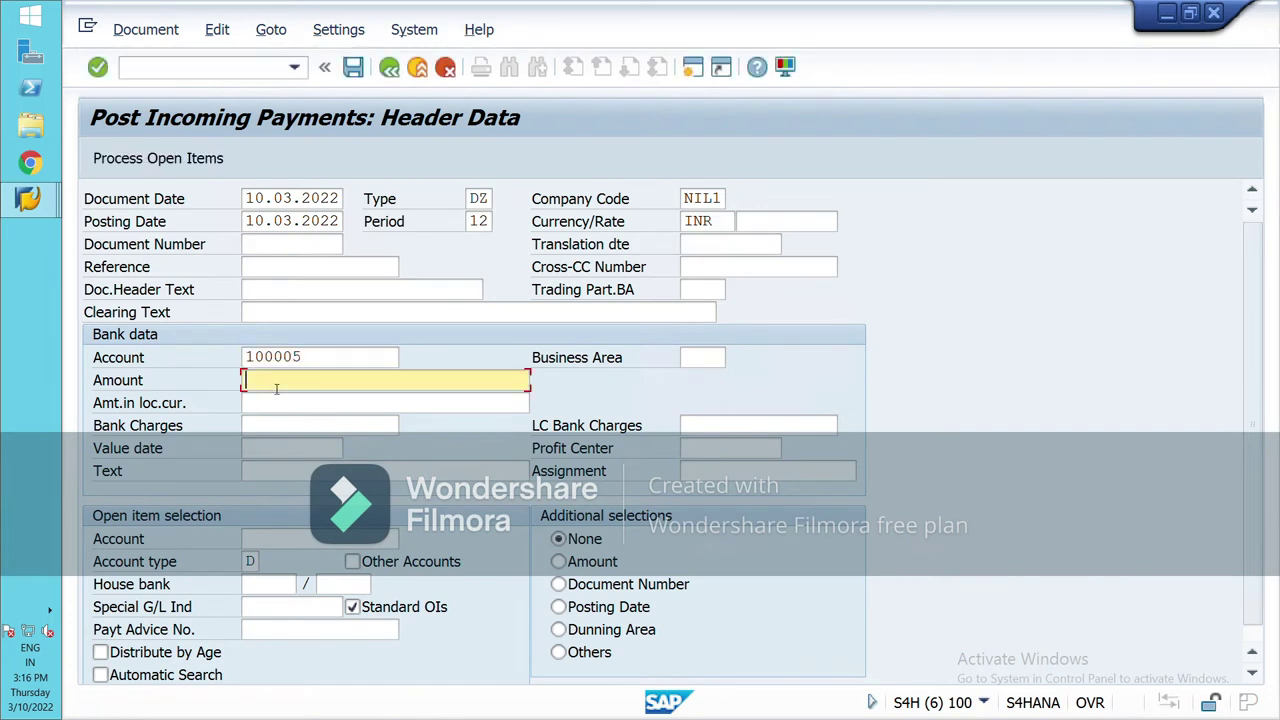
pyautogui.write('150000')
pyautogui.press('Tab')
pyautogui.press('Tab')
pyautogui.press('Tab')
pyautogui.press('Tab')
pyautogui.write('10.03.2022')
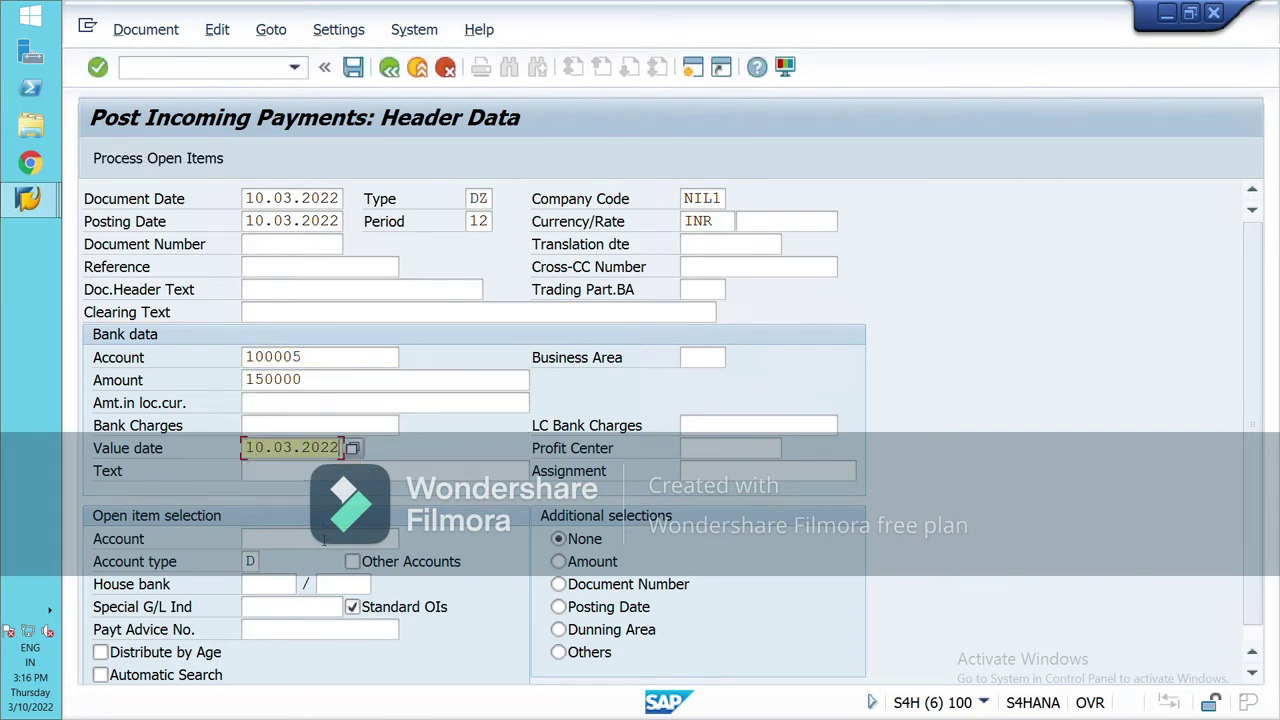
# Choose customer BOOM LIMITED for the second payment's open item selection and proceed to its open items
pyautogui.click(323, 540)
pyautogui.press('F4')
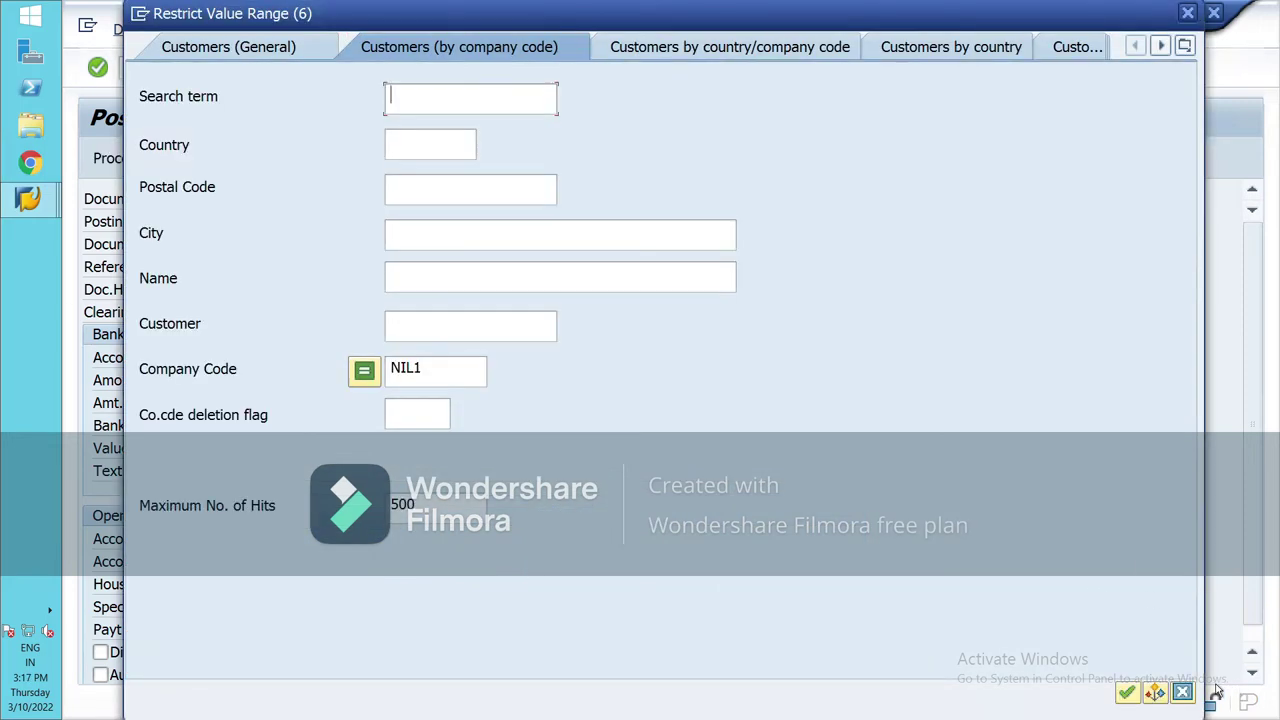
pyautogui.click(1127, 692)
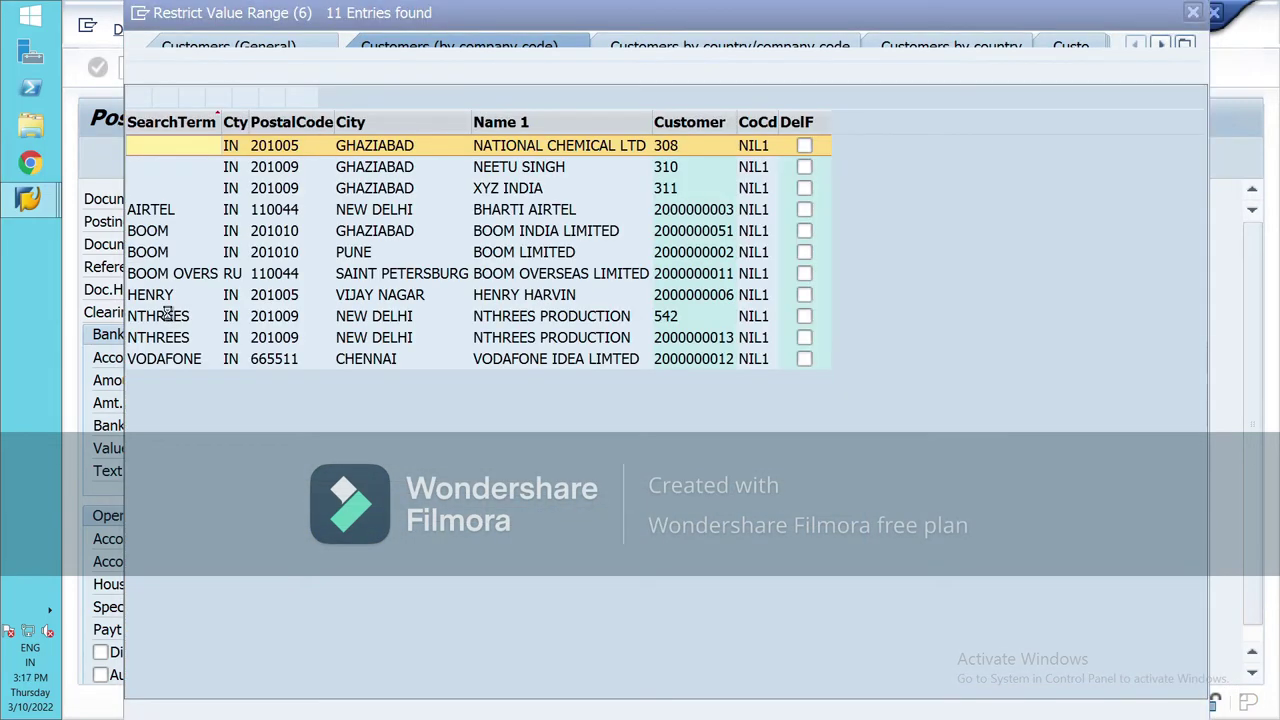
pyautogui.doubleClick(160, 252)
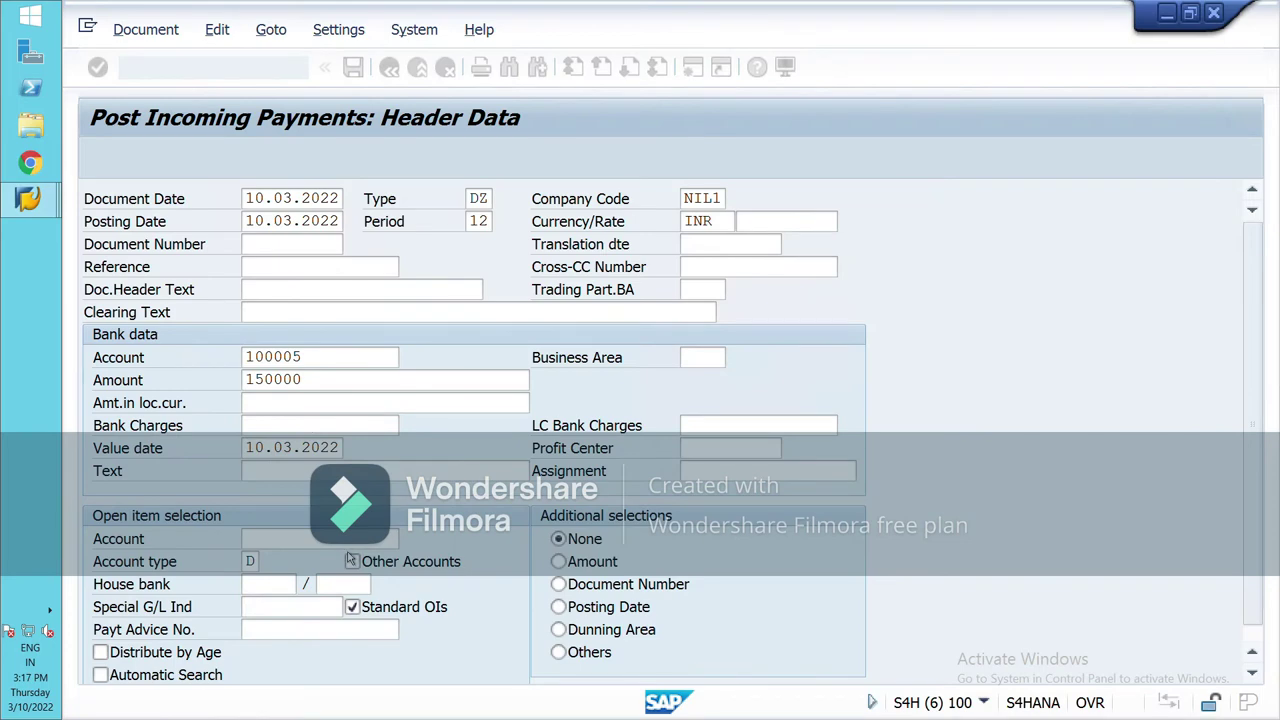
pyautogui.click(160, 158)
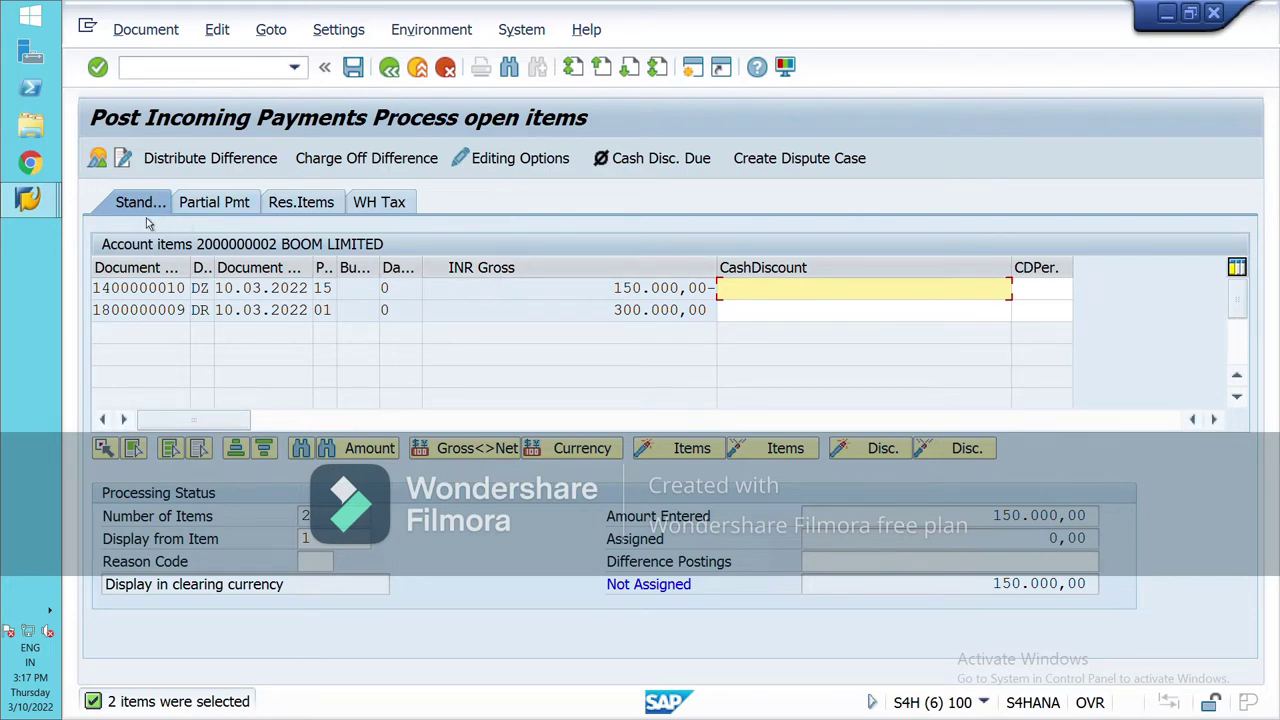
# Activate both the earlier partial payment and the 300.000,00 invoice as standard items for clearing
pyautogui.click(208, 208)
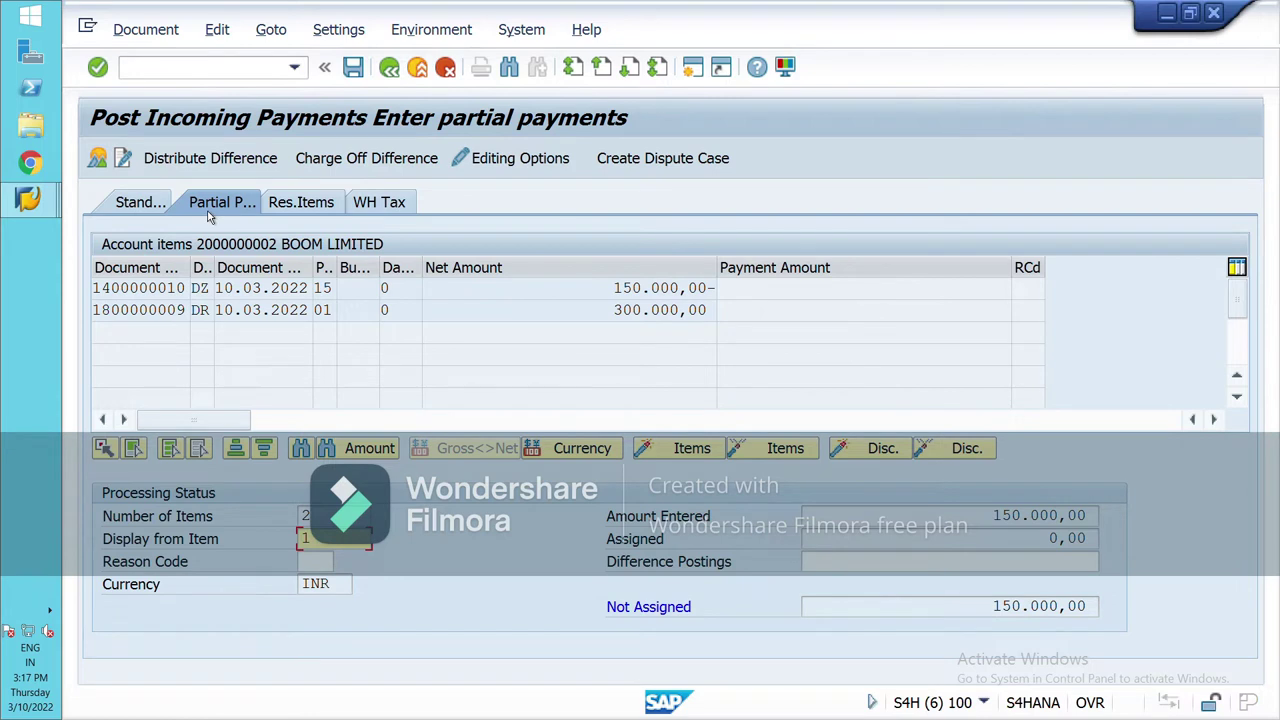
pyautogui.click(158, 208)
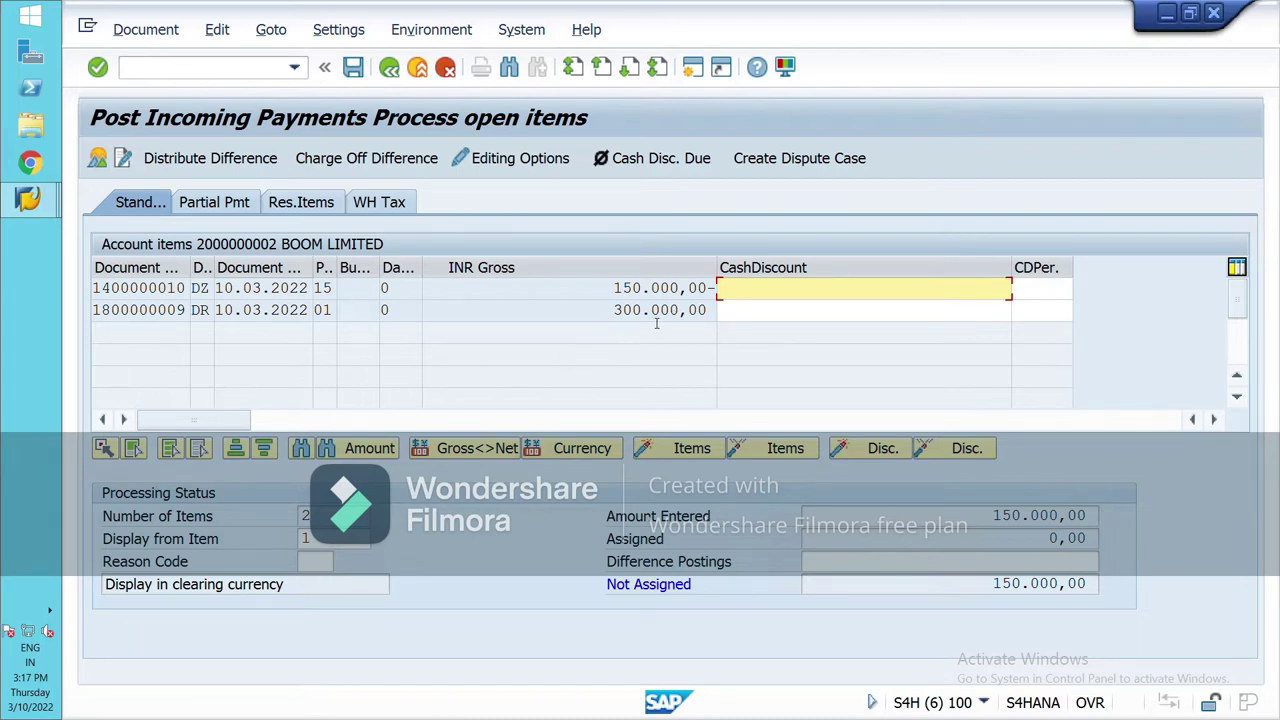
pyautogui.doubleClick(650, 288)
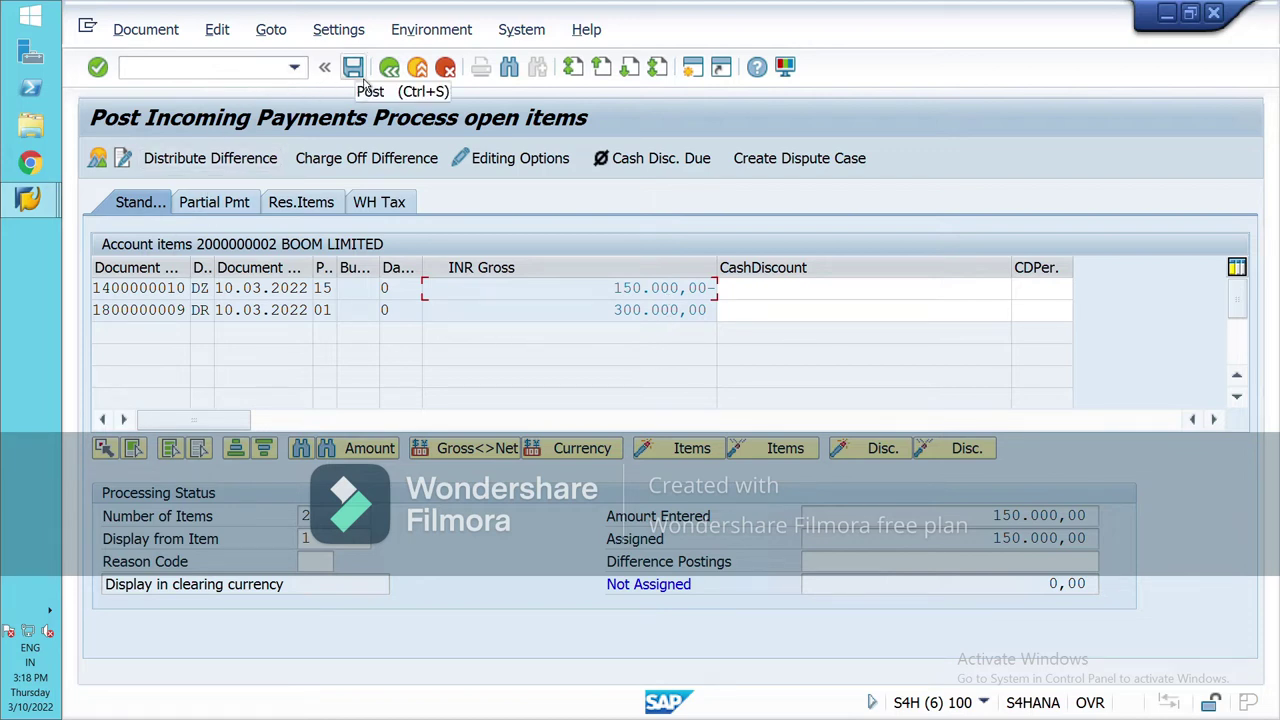
# Simulate the second incoming payment from BOOM LIMITED and post it
pyautogui.click(146, 29)
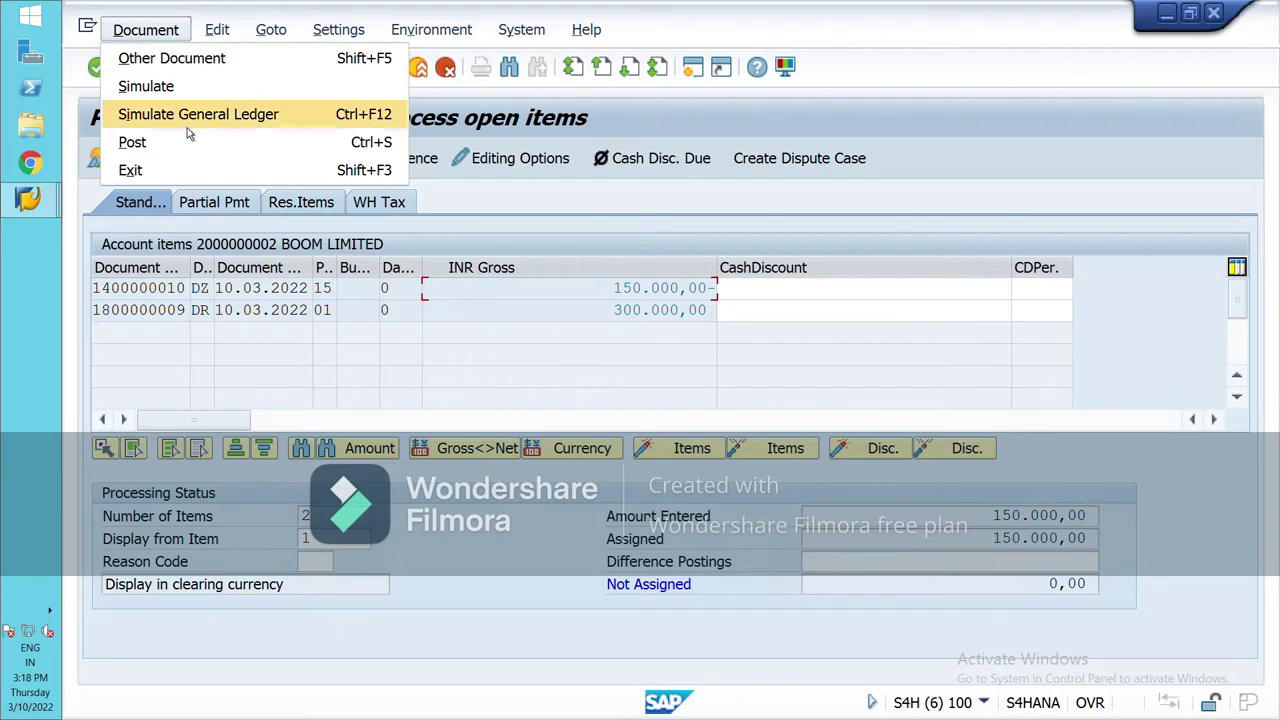
pyautogui.click(165, 86)
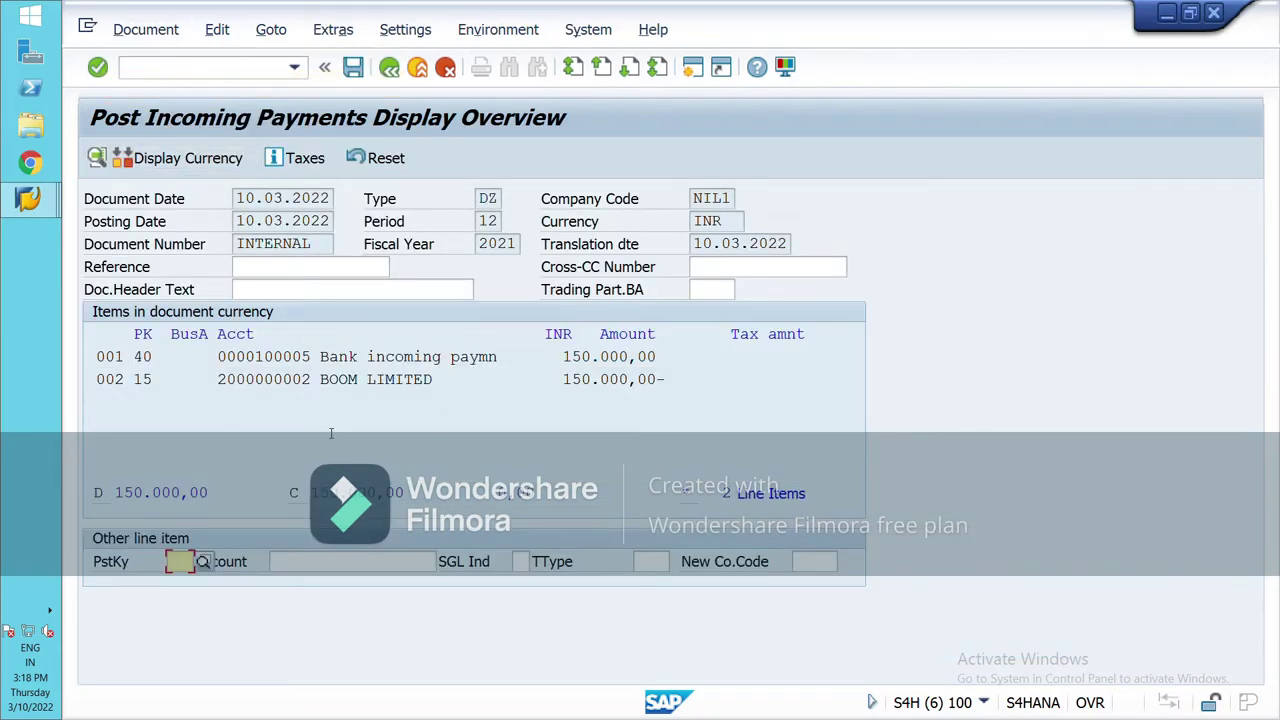
pyautogui.click(360, 72)
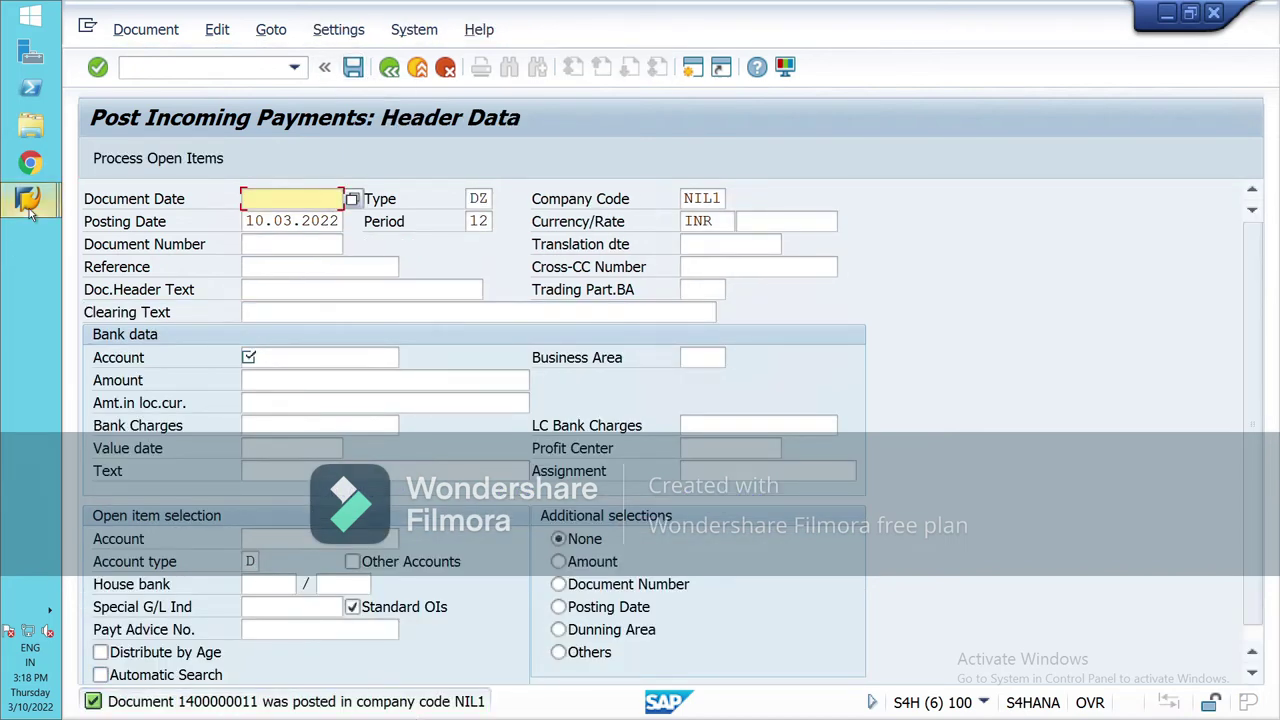
# Return to BOOM LIMITED's customer line item display and refresh the list
pyautogui.moveTo(28, 215)
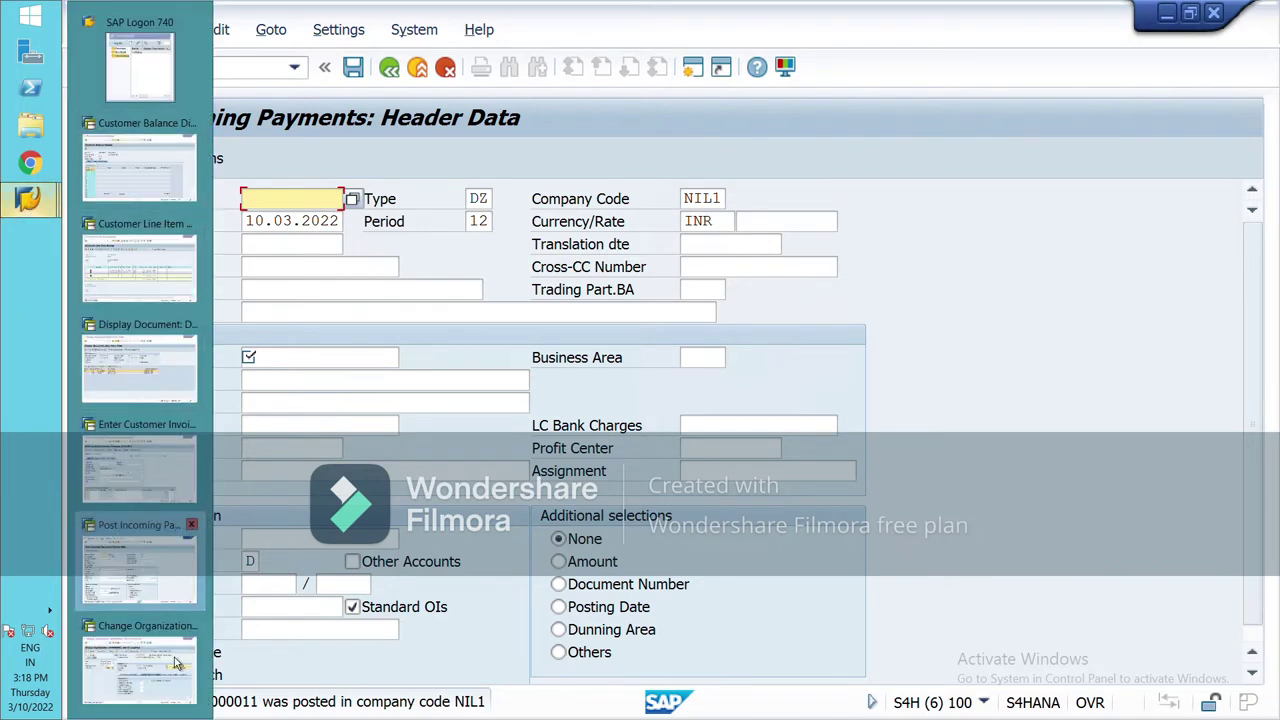
pyautogui.click(140, 265)
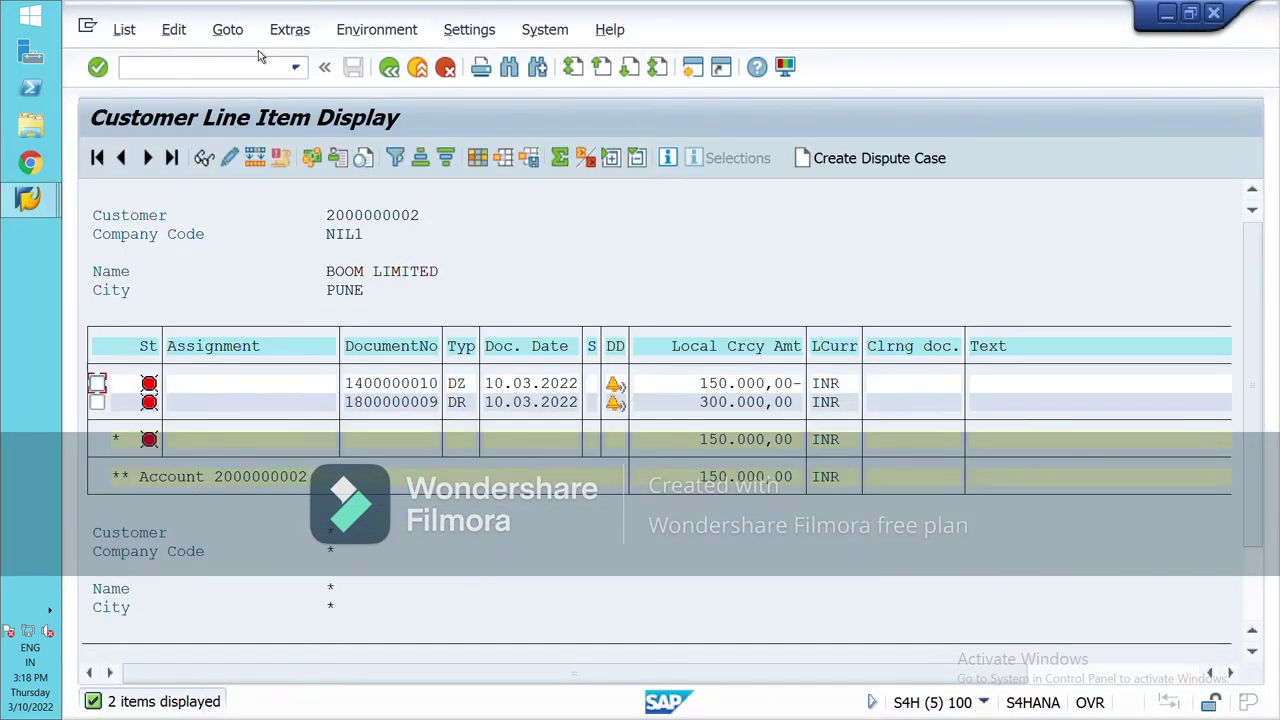
pyautogui.click(124, 30)
pyautogui.click(145, 88)
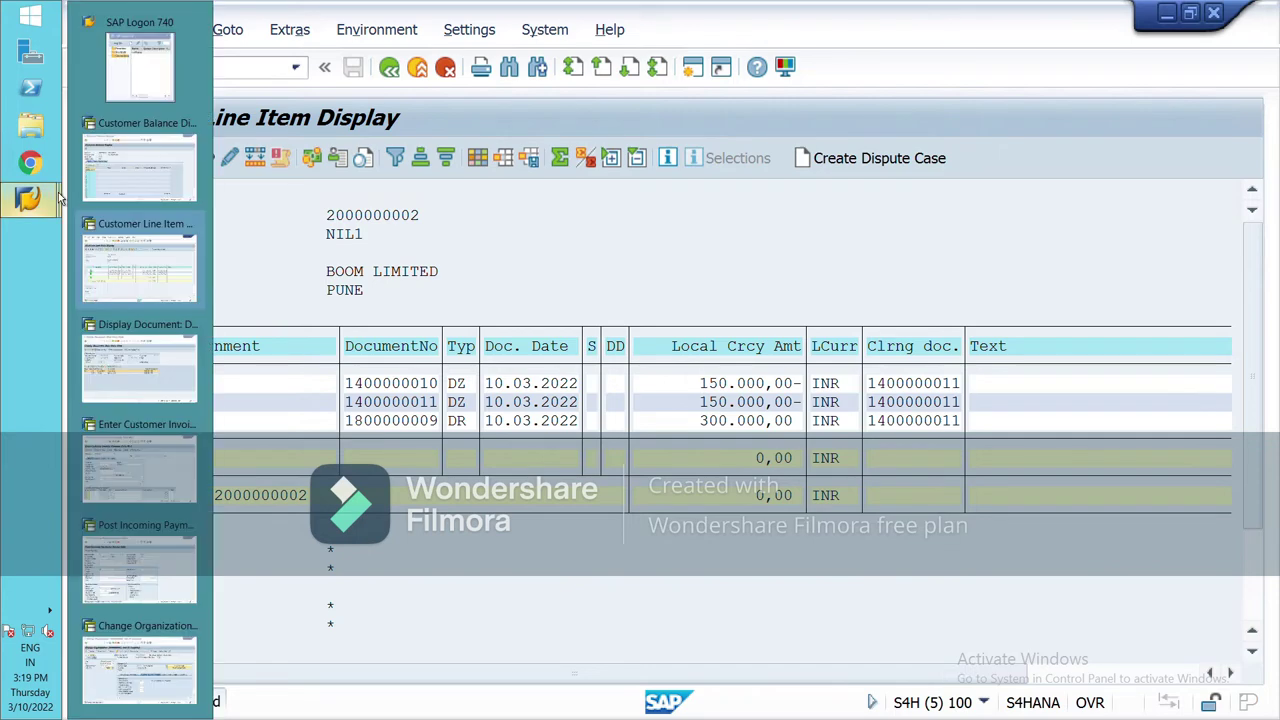
# Start a new customer invoice for BOOM LIMITED with invoice date 10.03.2022 and amount 500000
pyautogui.moveTo(38, 192)
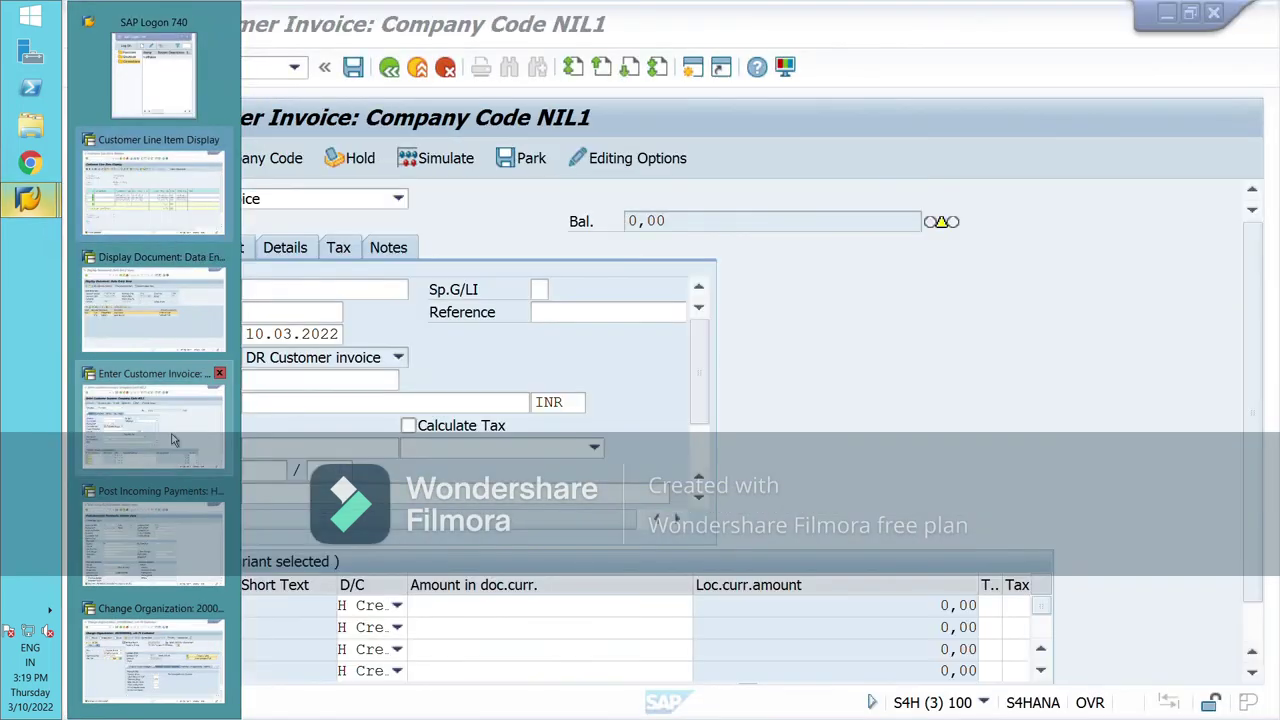
pyautogui.click(140, 462)
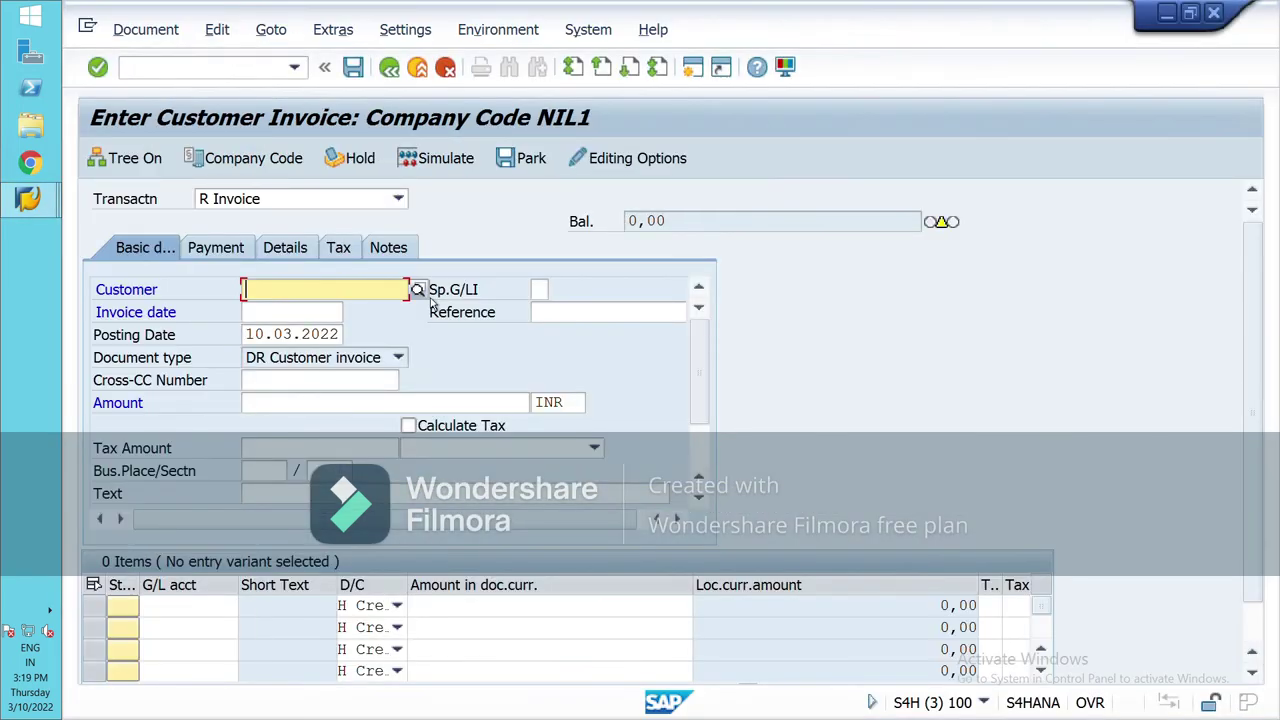
pyautogui.press('F4')
pyautogui.click(1265, 695)
pyautogui.doubleClick(614, 280)
pyautogui.click(290, 312)
pyautogui.write('10.03.2022')
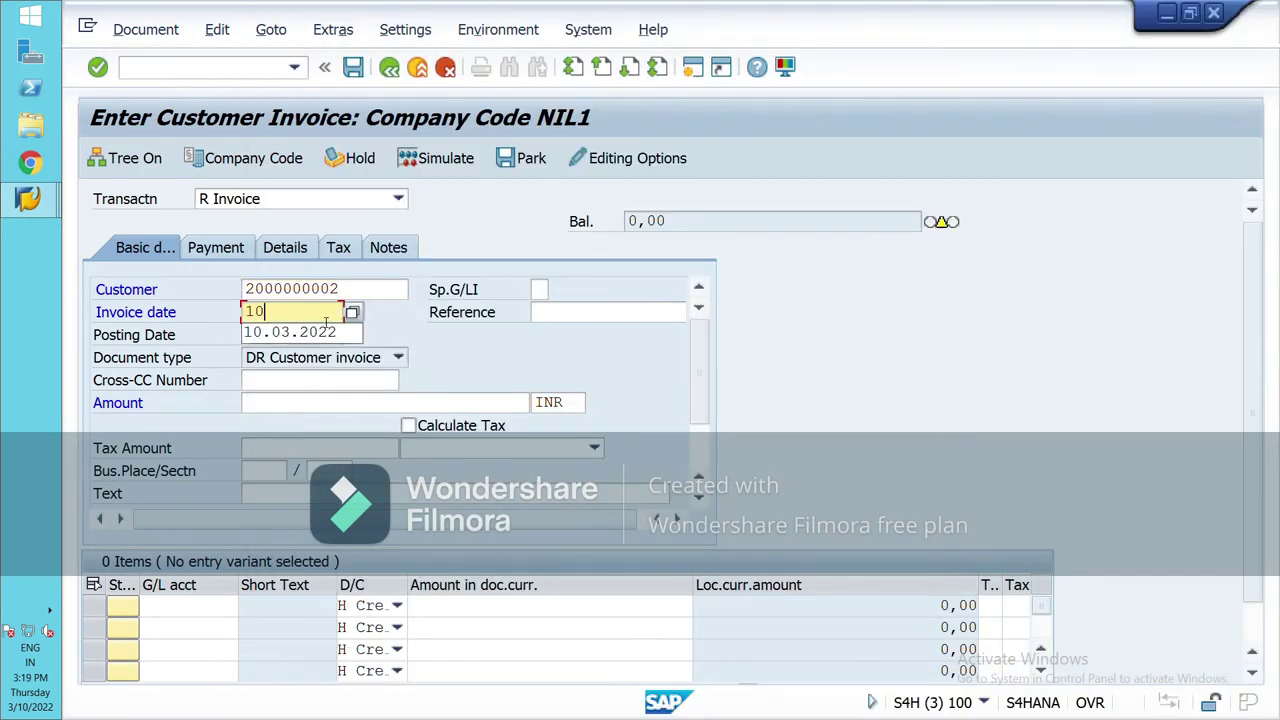
pyautogui.click(340, 410)
pyautogui.write('500000')
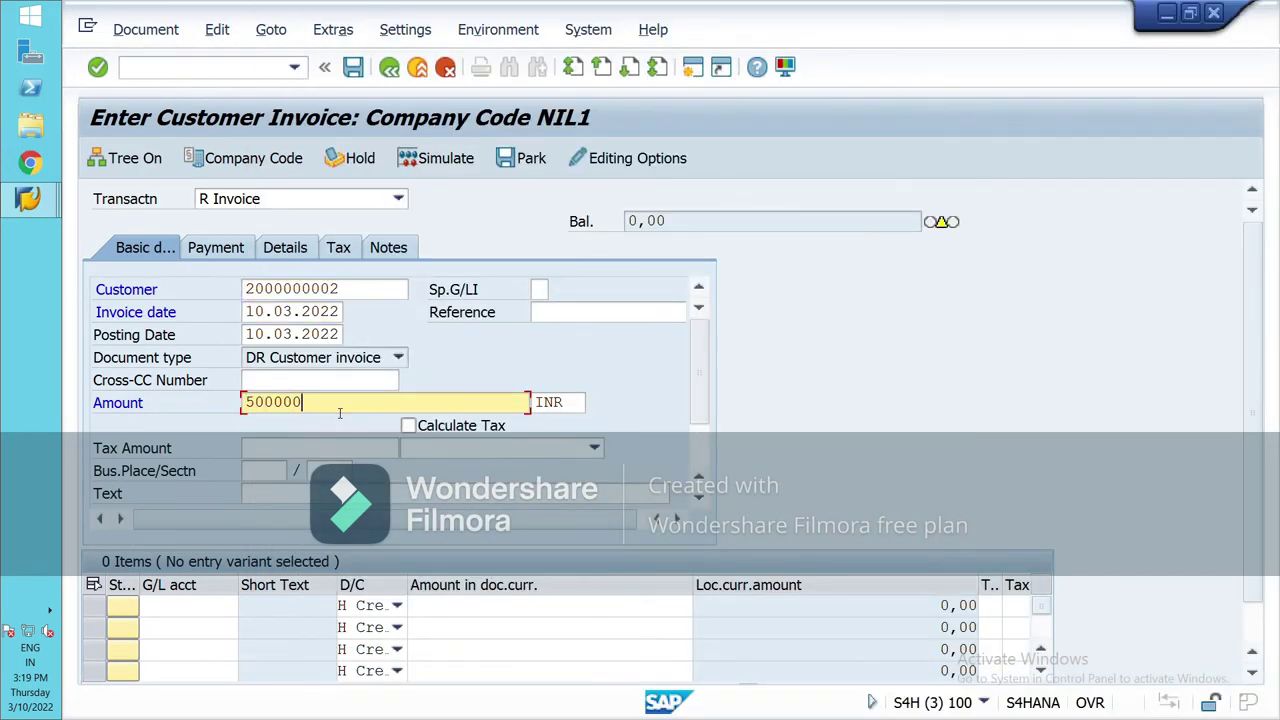
# Add a credit line for the sales account with amount 50000 to the invoice
pyautogui.click(185, 606)
pyautogui.press('F4')
pyautogui.doubleClick(310, 535)
pyautogui.click(501, 610)
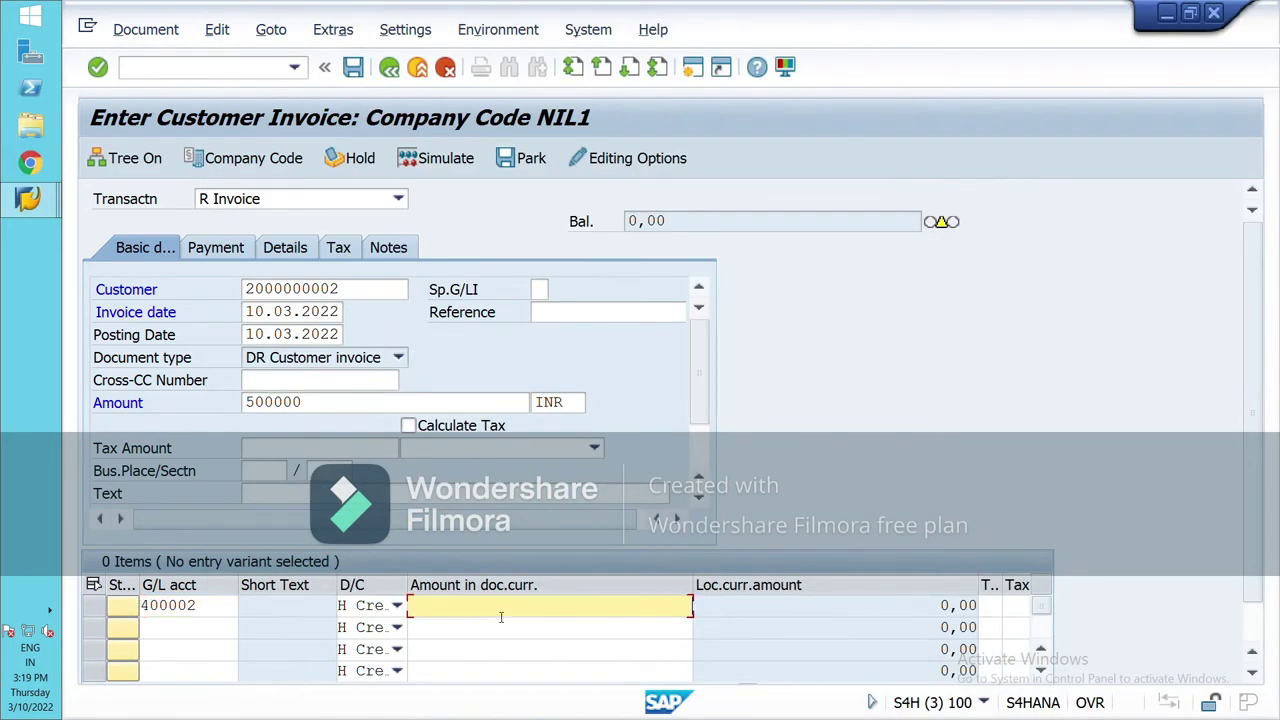
pyautogui.write('50000')
pyautogui.press('Return')
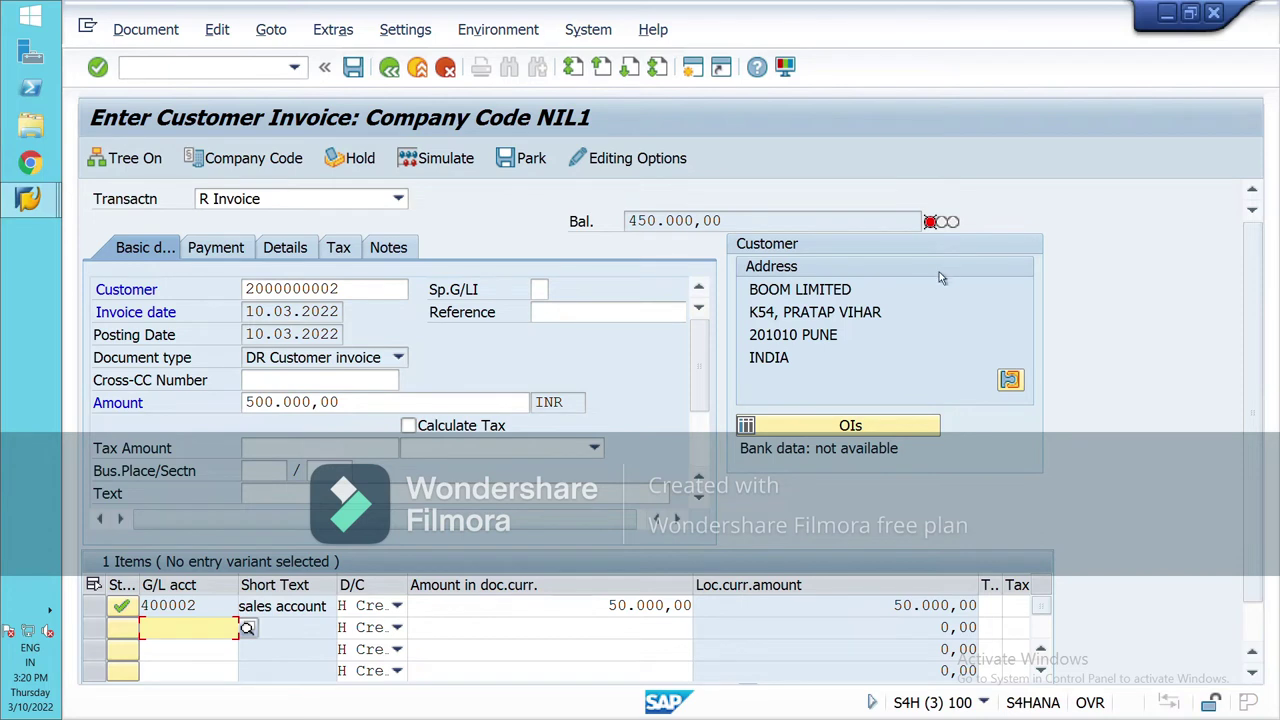
# Correct the invoice amount to 50000, check the simulated document overview and post the invoice
pyautogui.doubleClick(336, 410)
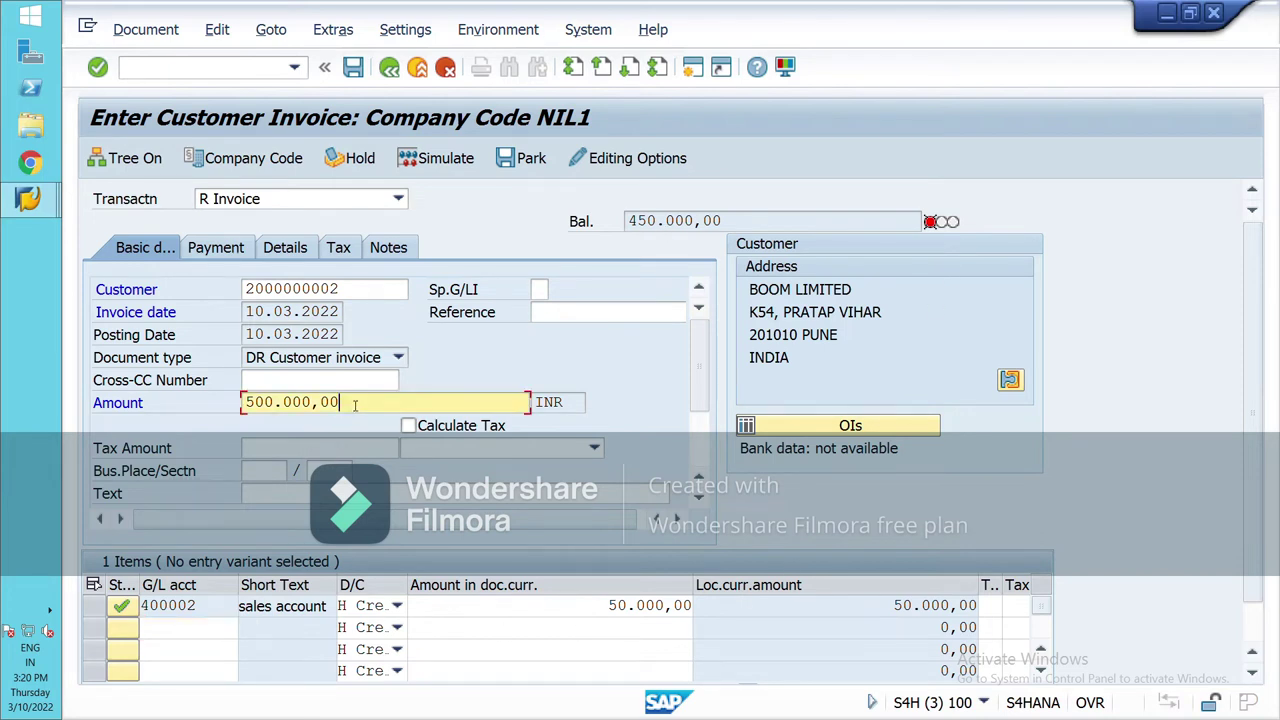
pyautogui.write('50000')
pyautogui.press('Return')
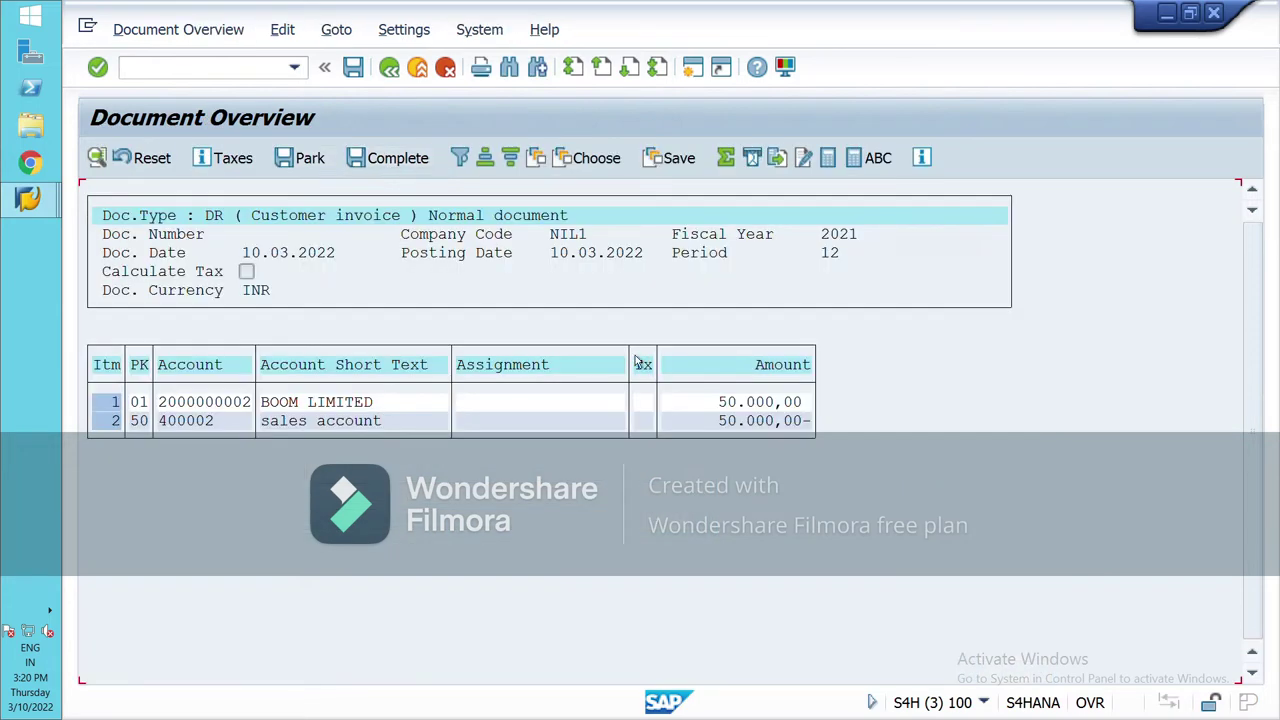
pyautogui.click(410, 157)
pyautogui.click(364, 77)
# Display only the open items of customer BOOM LIMITED in company code NIL1
pyautogui.moveTo(28, 198)
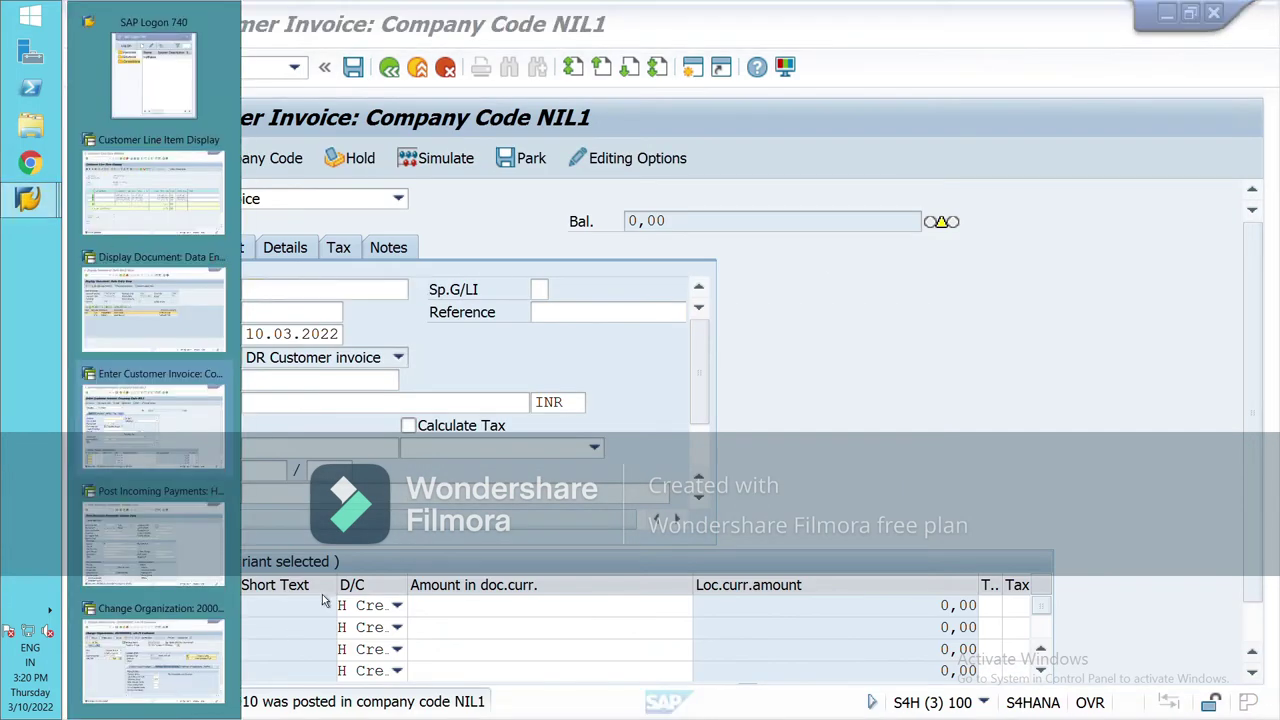
pyautogui.click(170, 183)
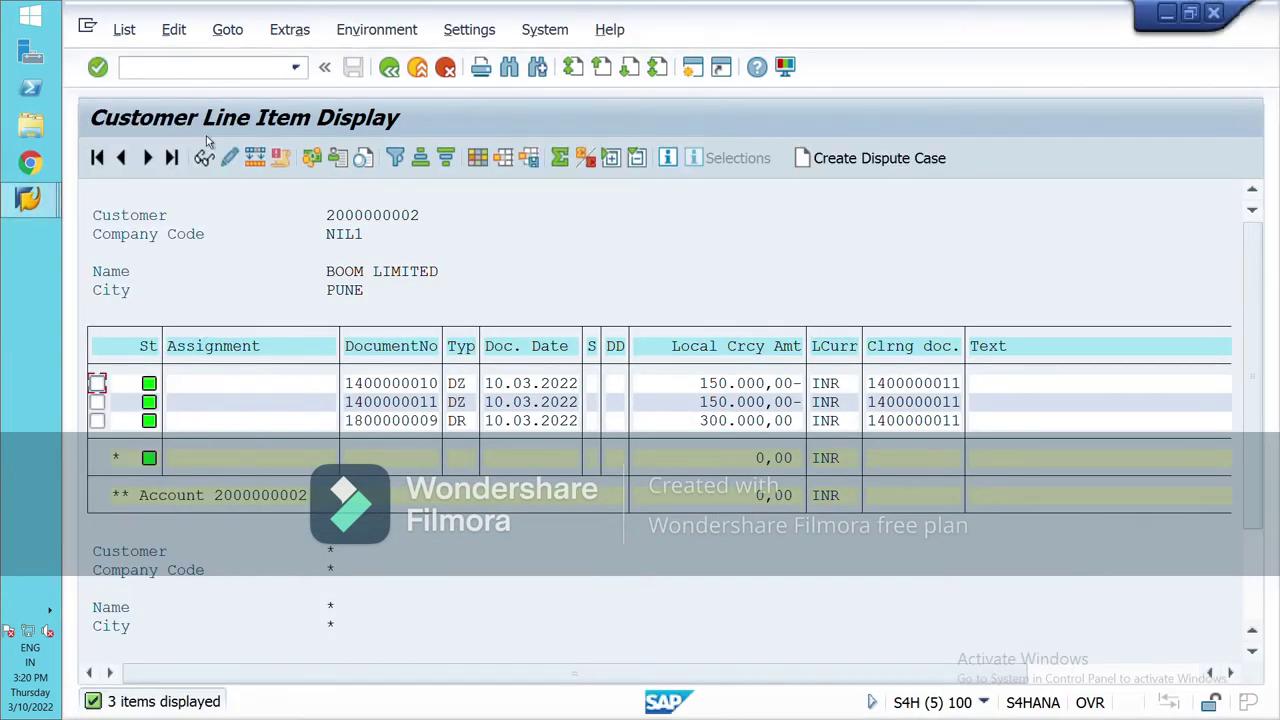
pyautogui.click(390, 67)
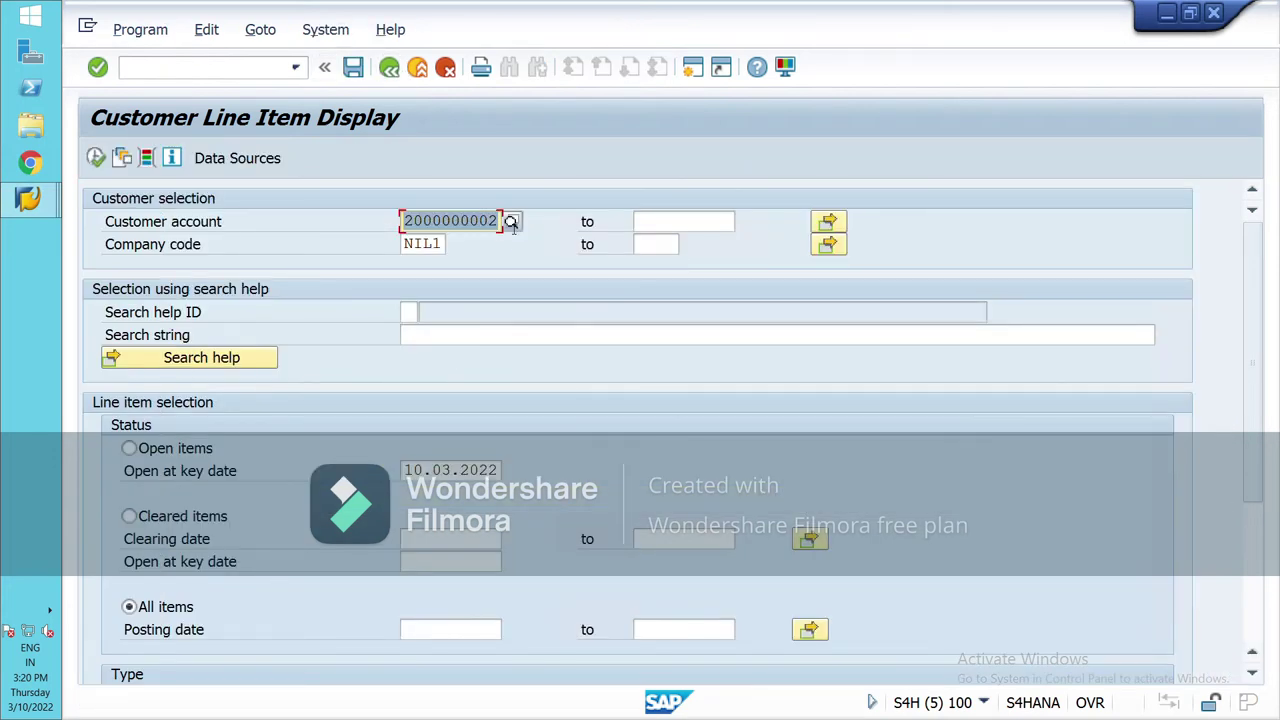
pyautogui.click(129, 448)
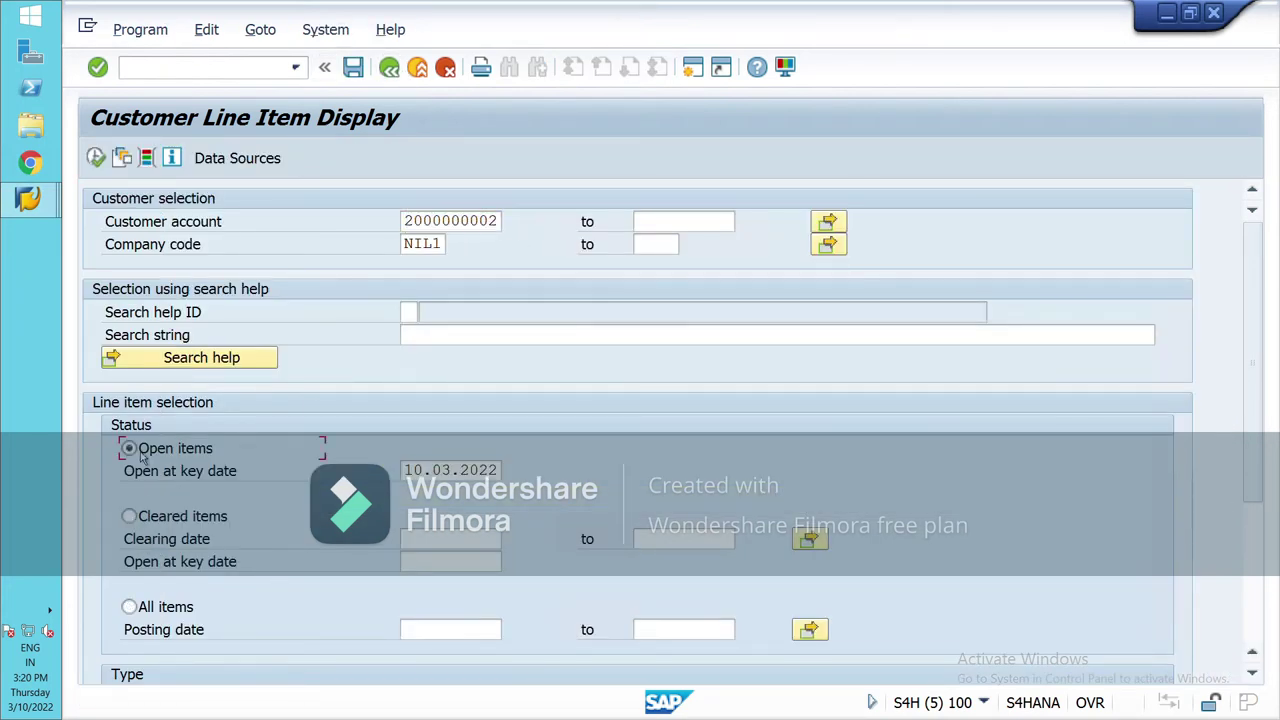
pyautogui.click(95, 157)
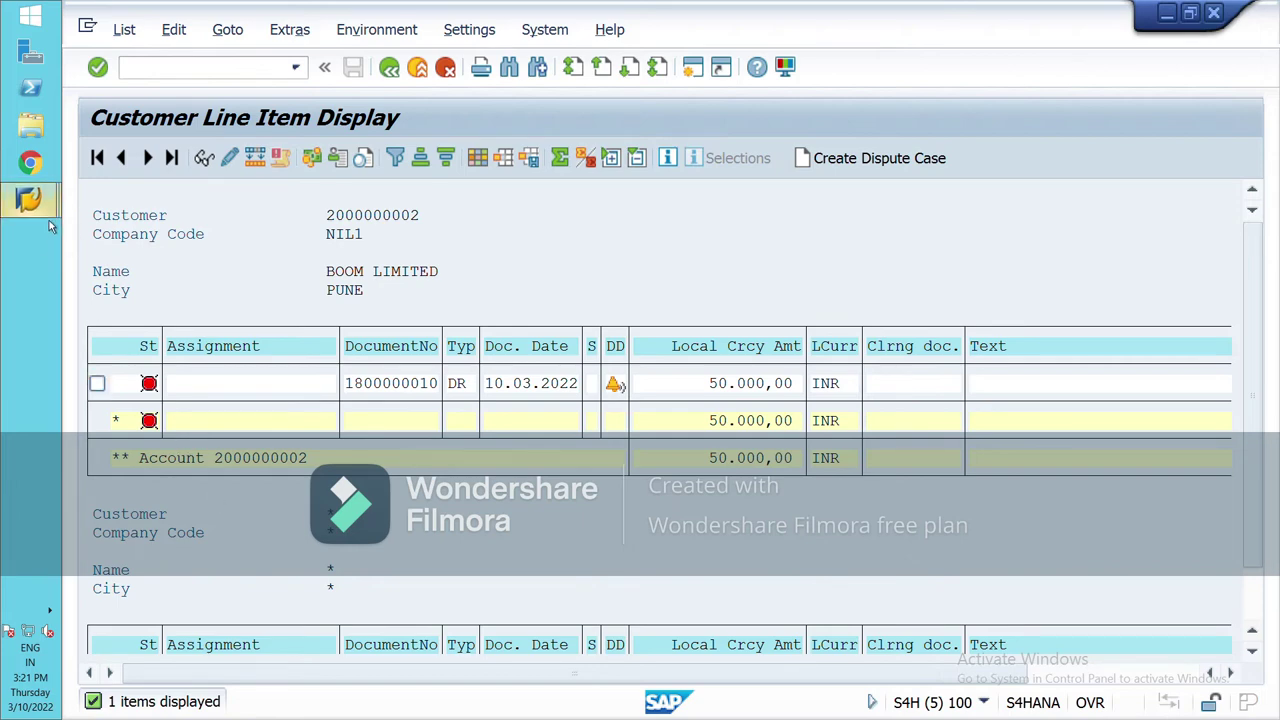
# Switch to the incoming payment posting and set its document date to 10.03.2022
pyautogui.moveTo(28, 198)
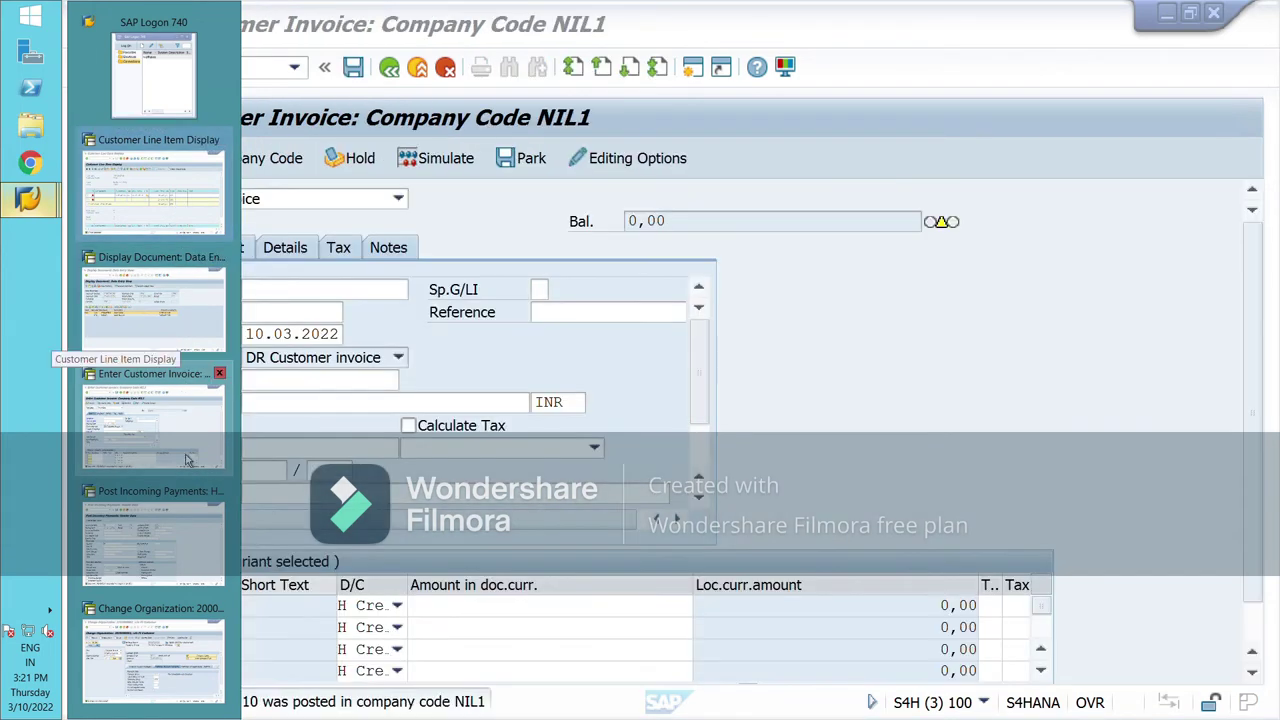
pyautogui.click(185, 540)
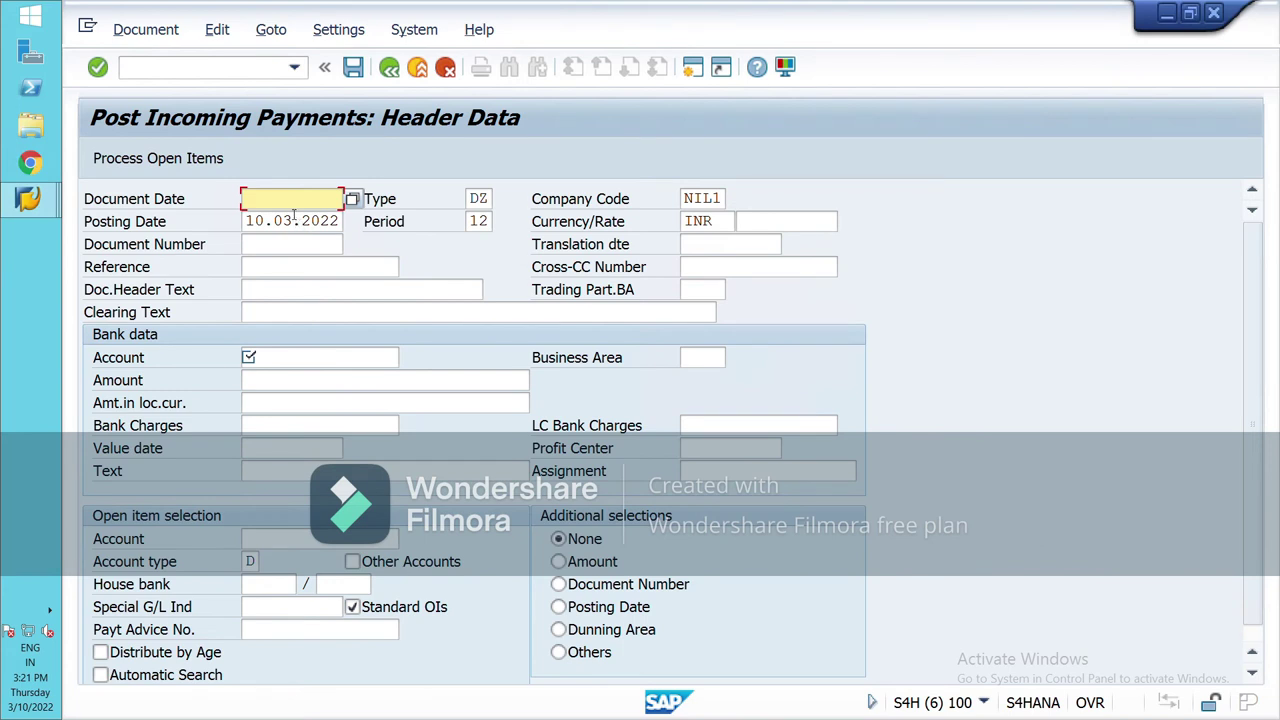
pyautogui.write('10')
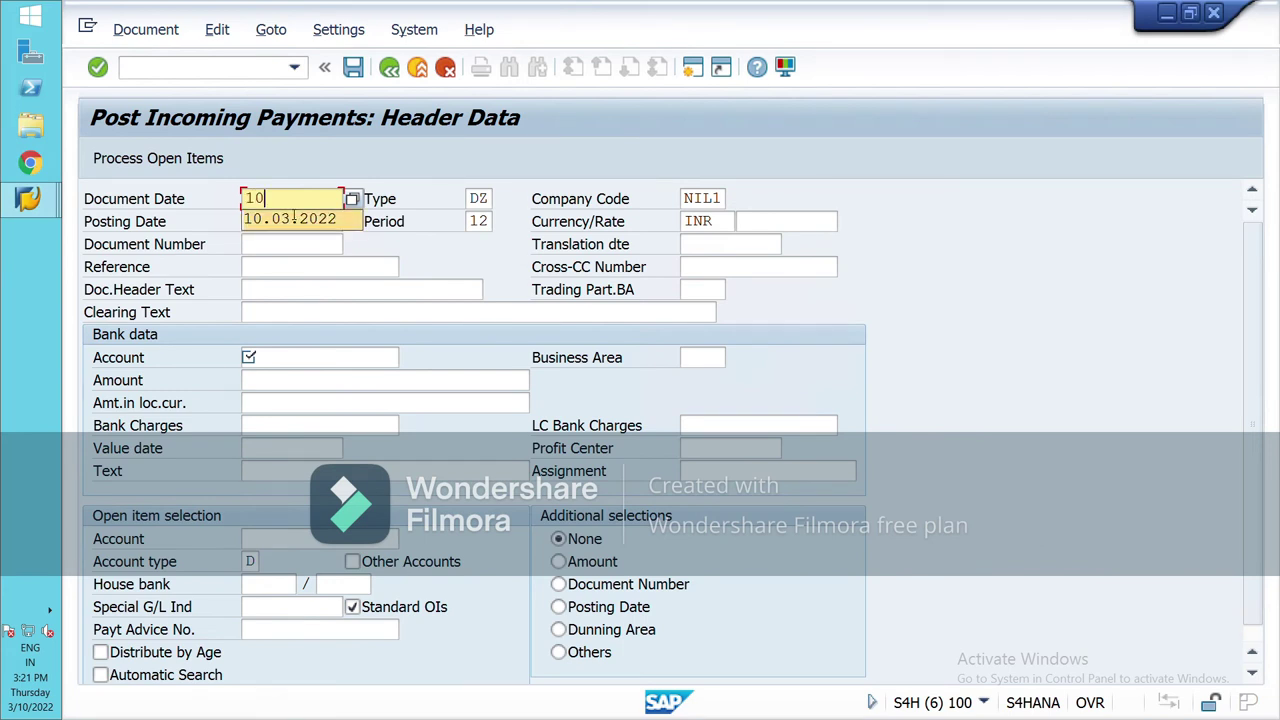
pyautogui.click(293, 218)
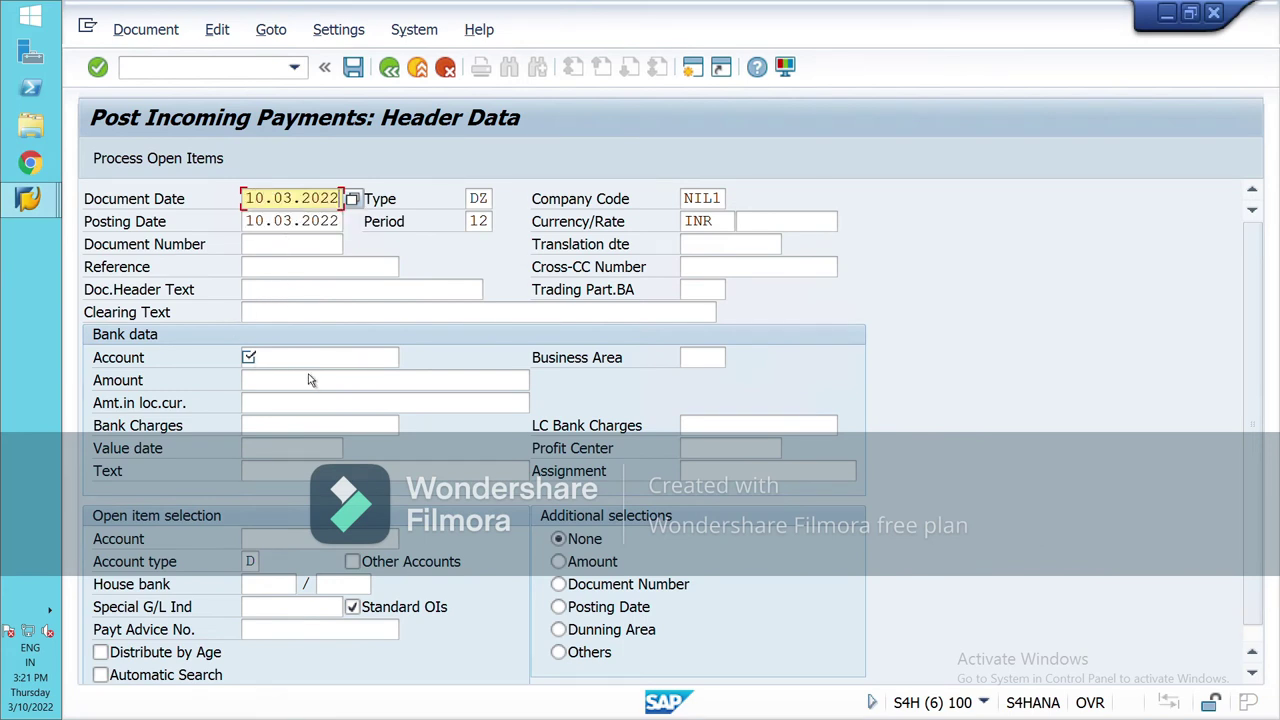
# Fill the payment's bank data with the Bank incoming payment account, amount 35000 and value date 10.03.2022
pyautogui.click(392, 362)
pyautogui.press('F4')
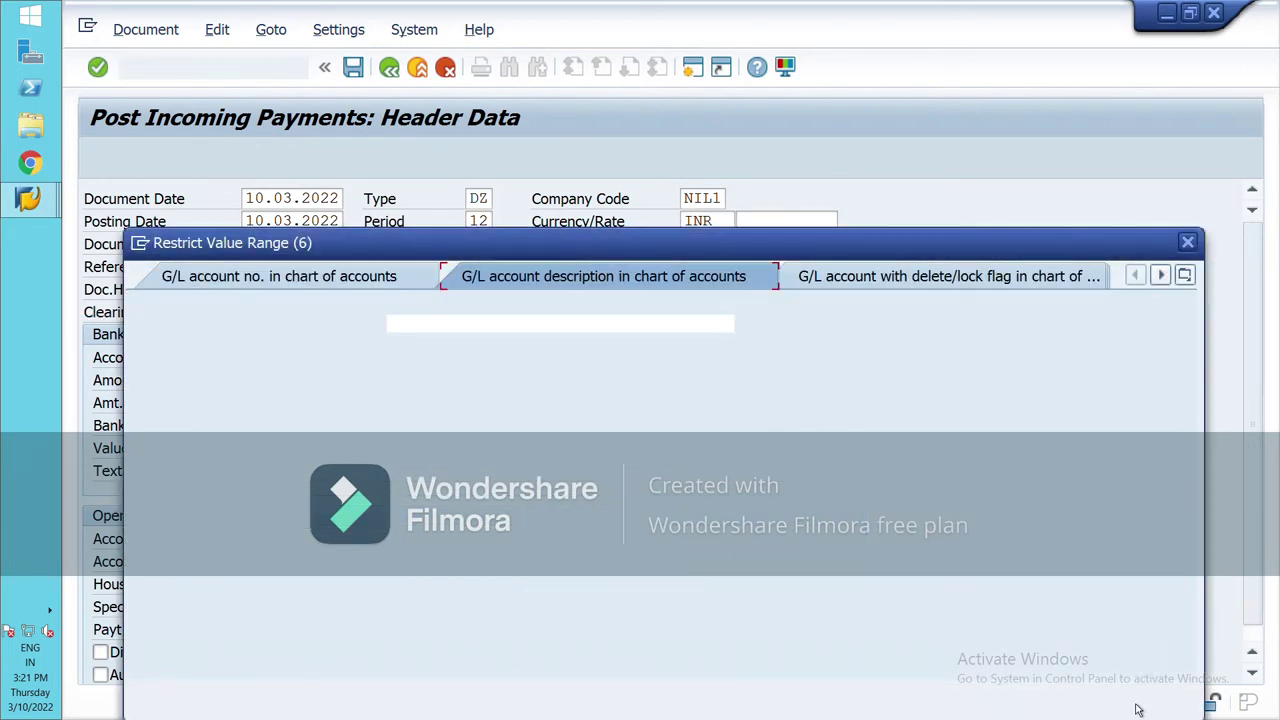
pyautogui.click(1140, 692)
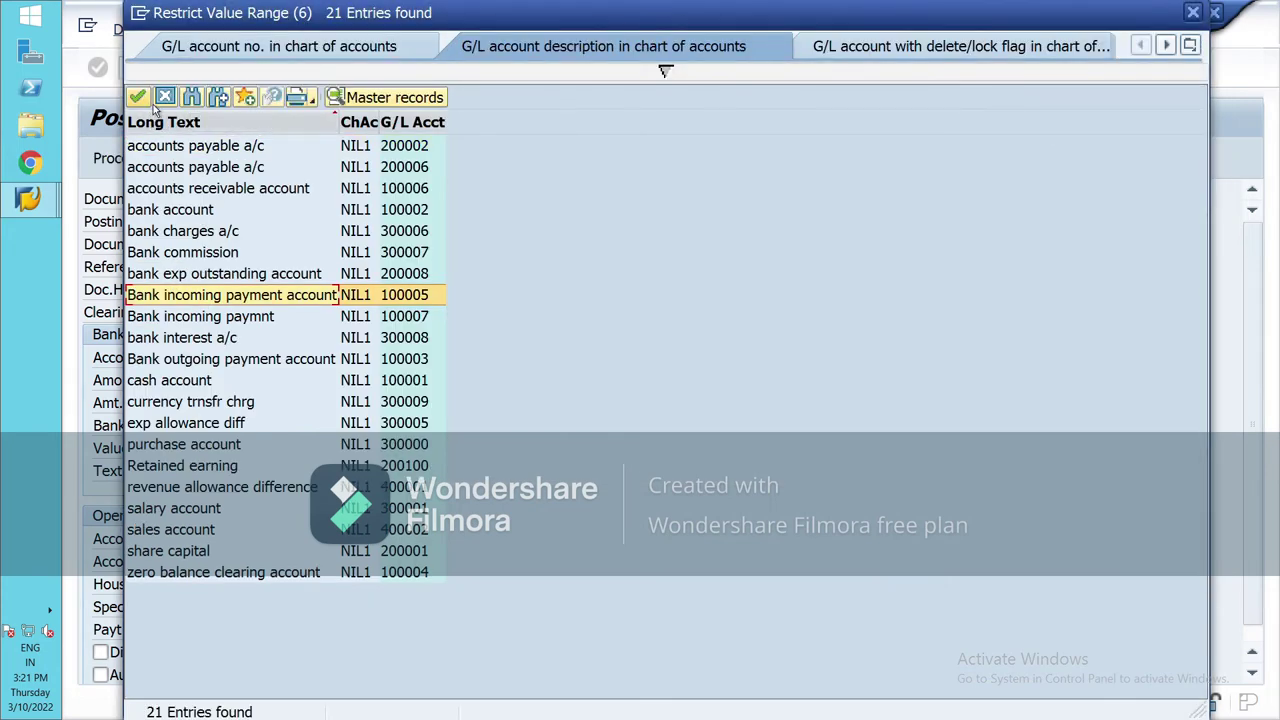
pyautogui.press('Return')
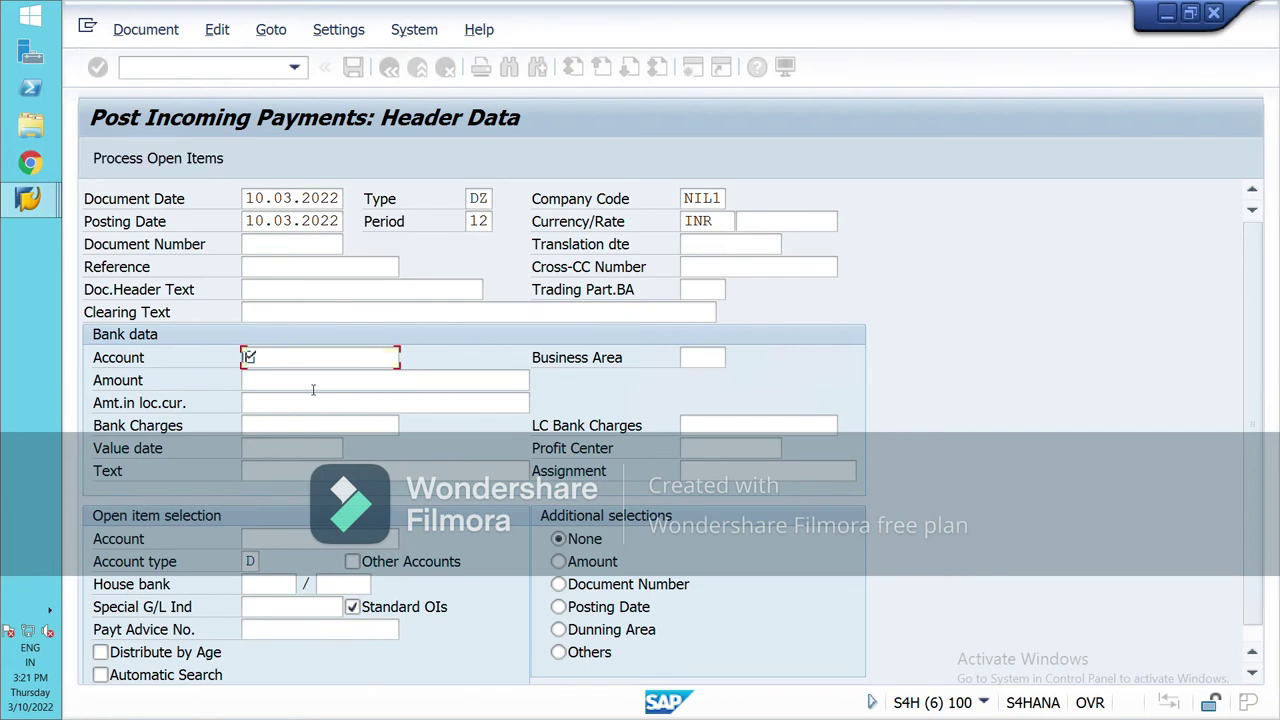
pyautogui.click(313, 388)
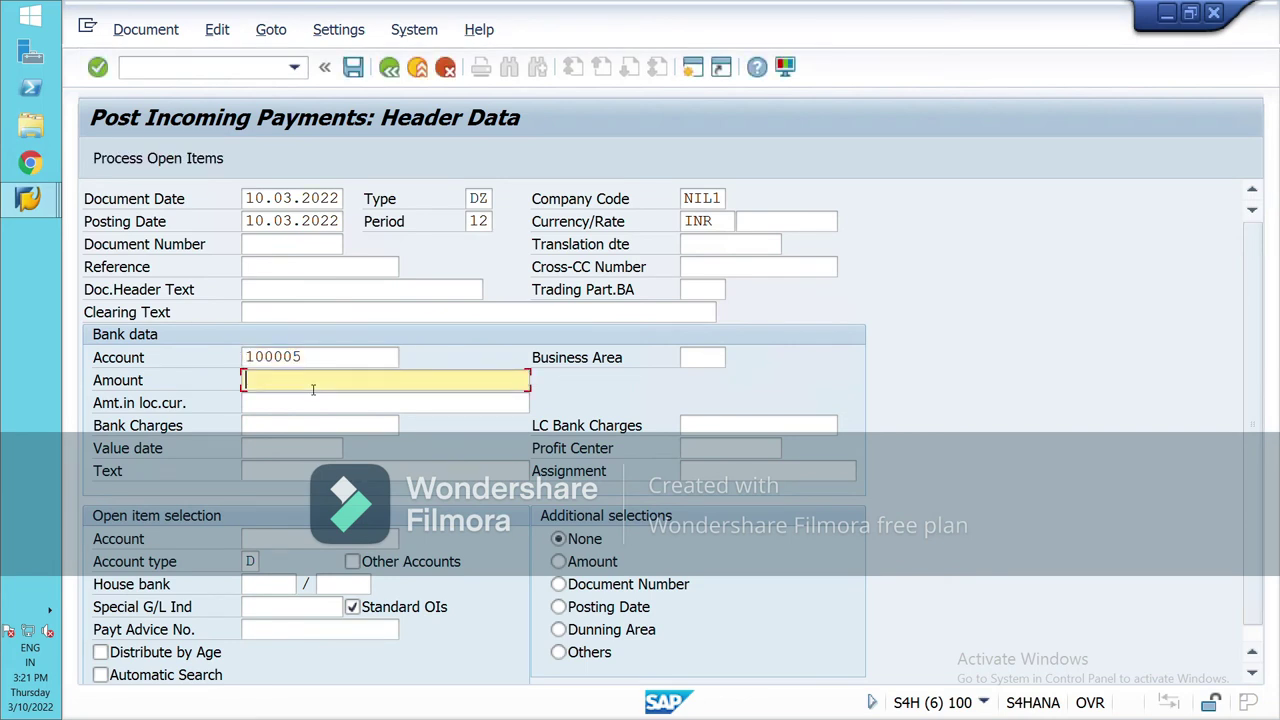
pyautogui.write('35000')
pyautogui.click(320, 455)
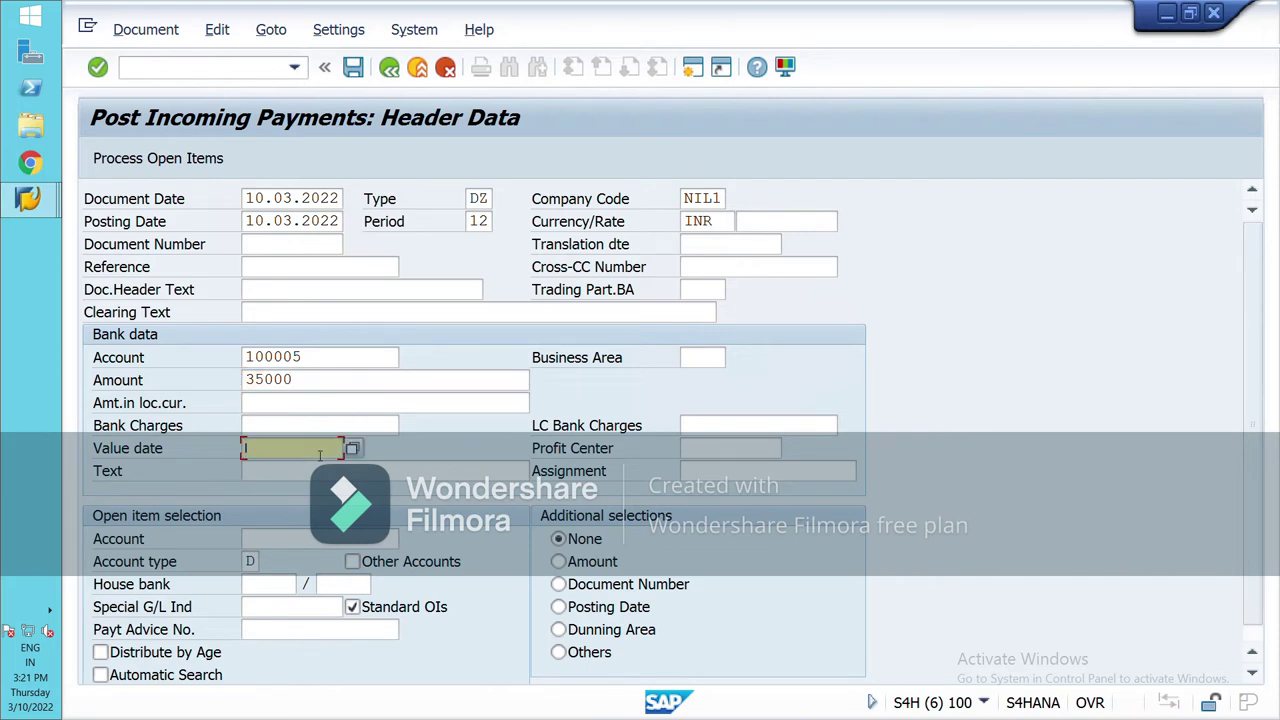
pyautogui.write('10.03.2022')
# Choose customer BOOM LIMITED for the 35000 payment's open item selection and proceed to its open items
pyautogui.click(395, 541)
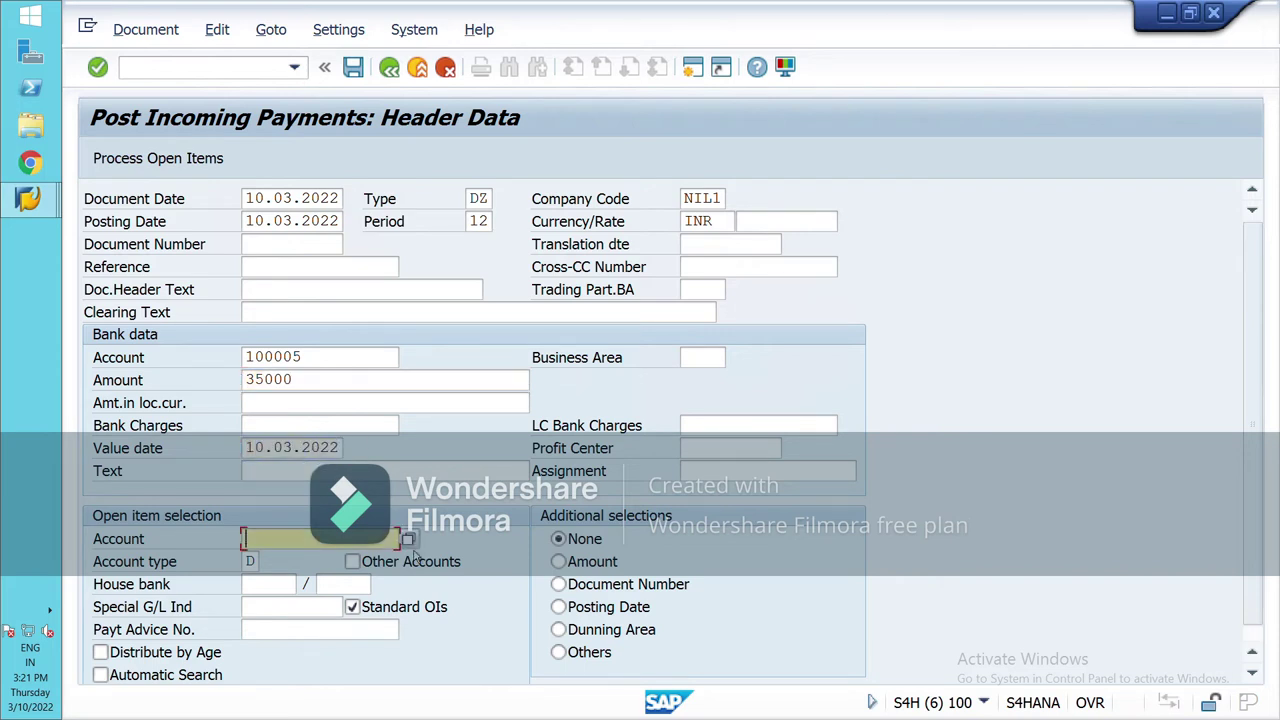
pyautogui.click(408, 539)
pyautogui.click(1132, 692)
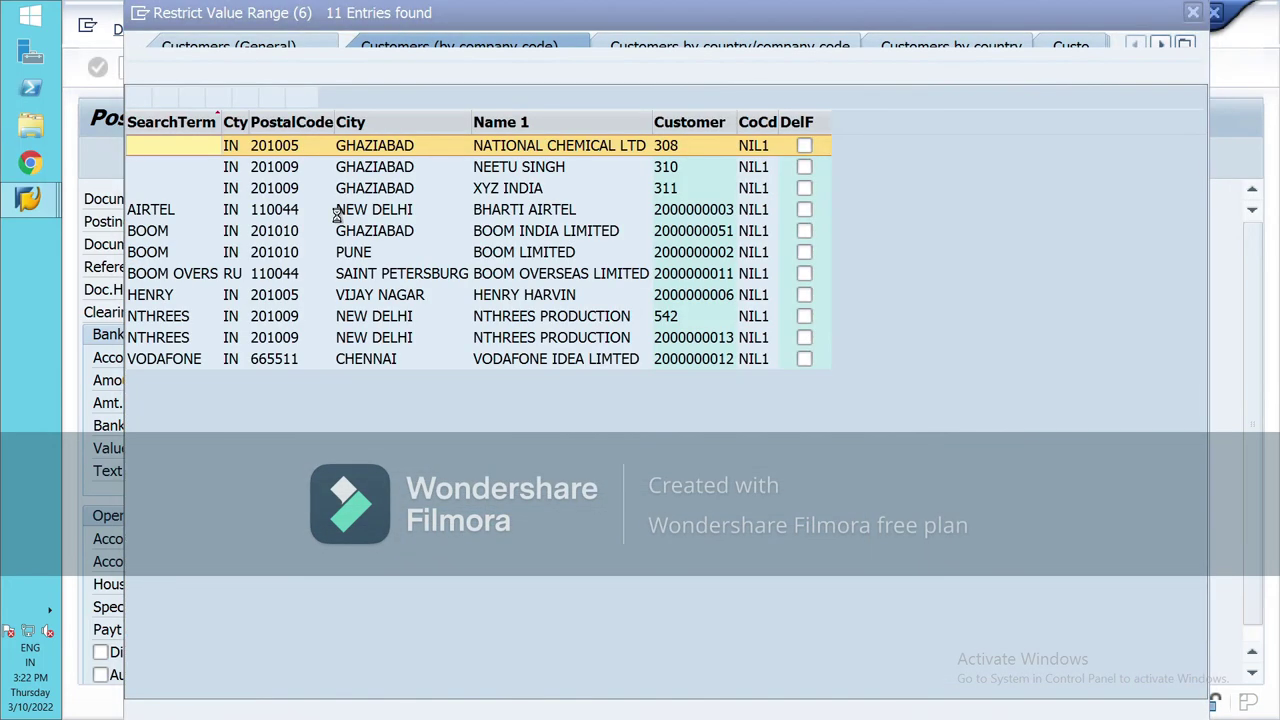
pyautogui.click(172, 252)
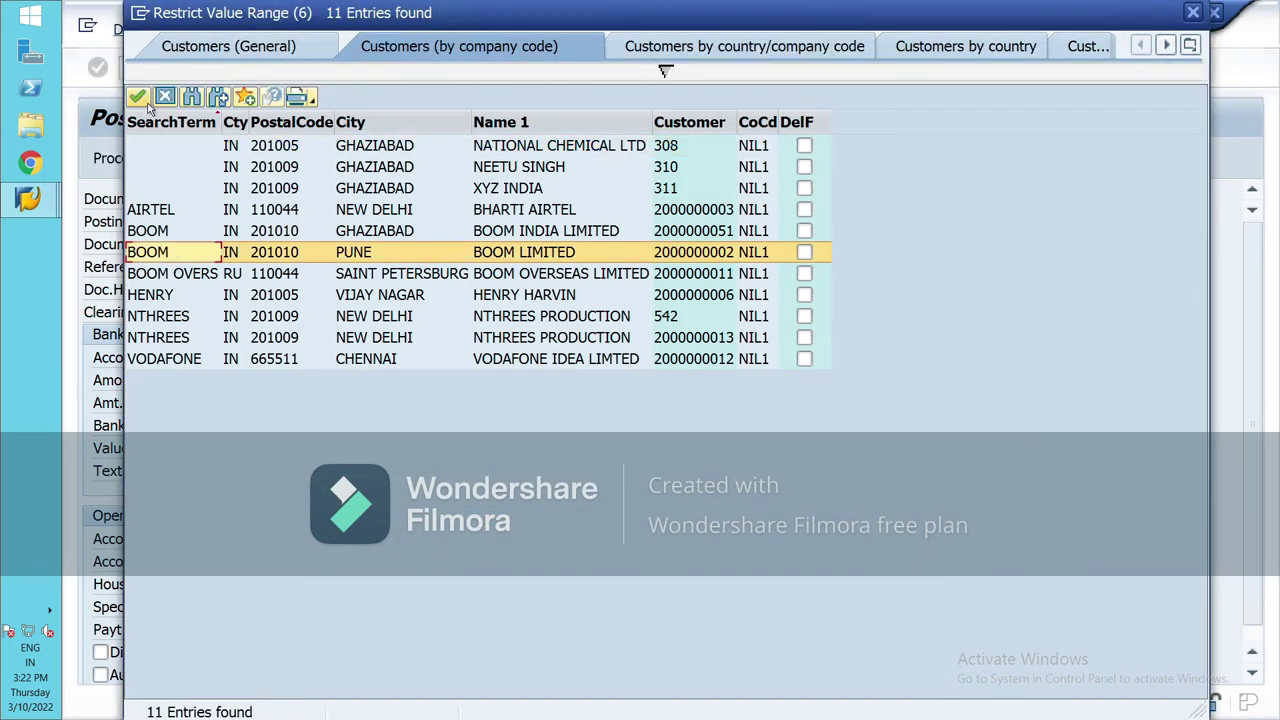
pyautogui.click(139, 97)
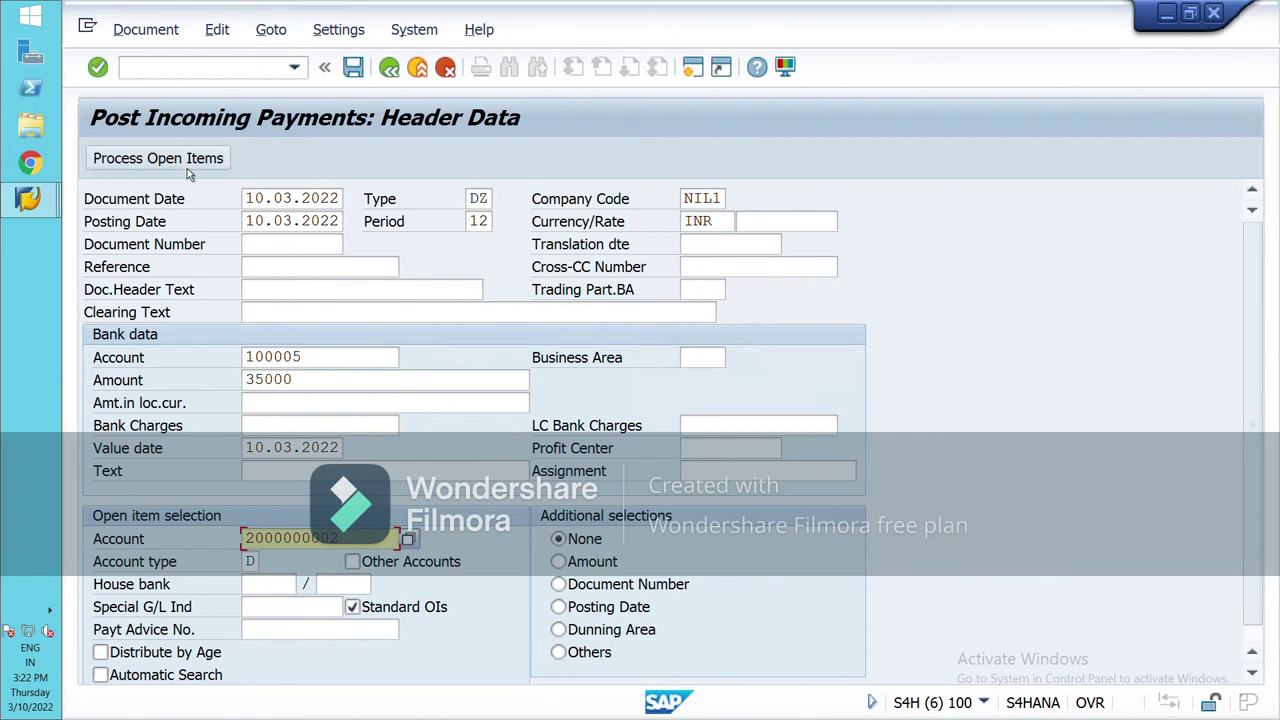
pyautogui.click(186, 166)
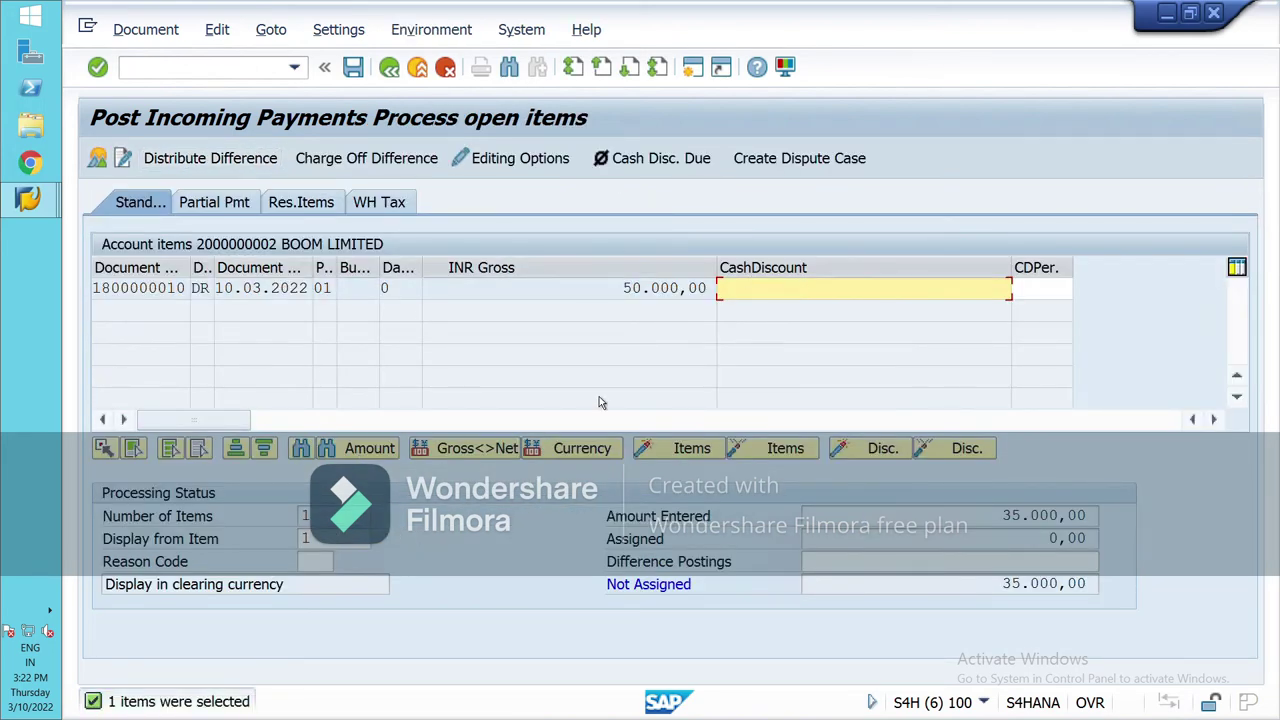
# Assign BOOM LIMITED's 50000 invoice to the payment with a residual item of 15000 and start posting
pyautogui.click(330, 204)
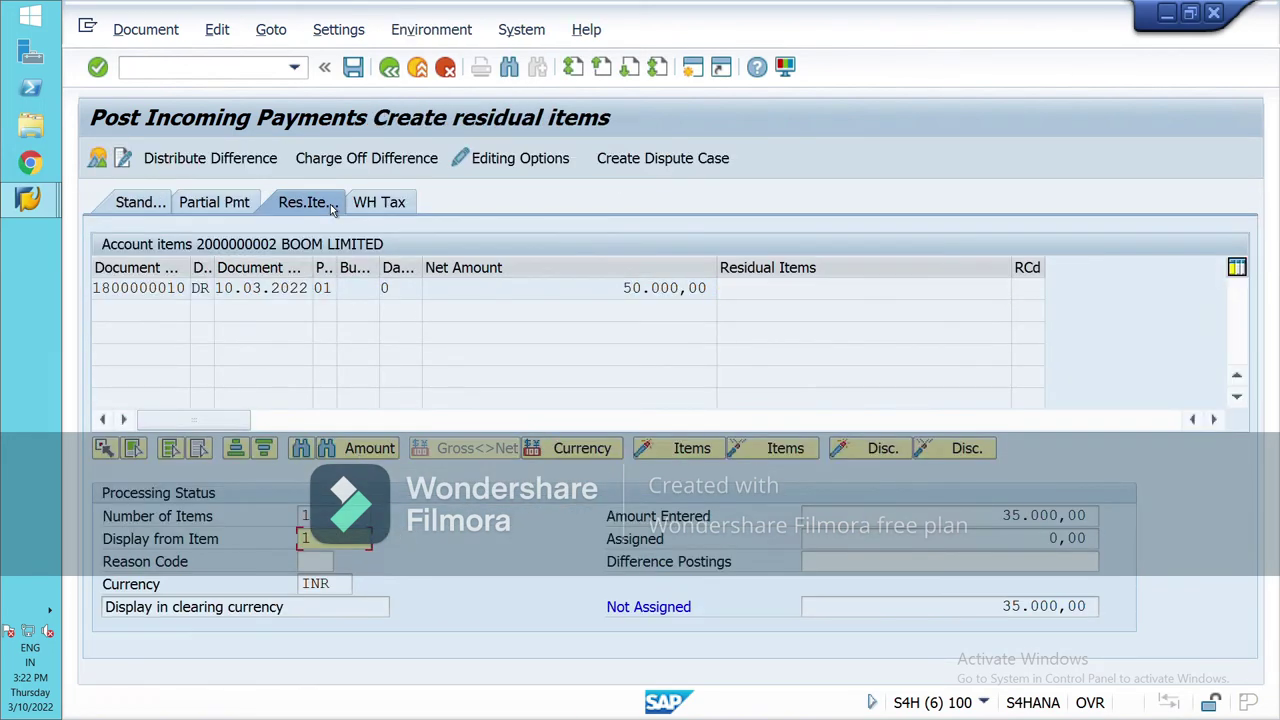
pyautogui.doubleClick(638, 290)
pyautogui.click(802, 293)
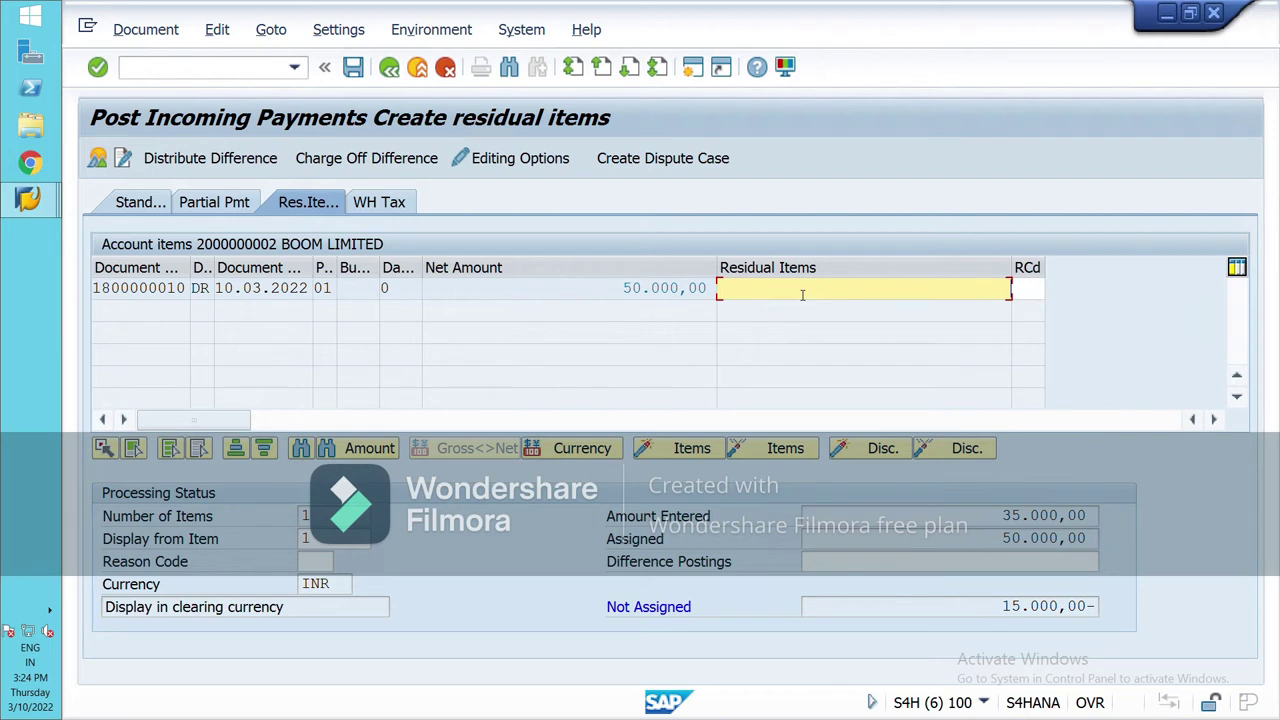
pyautogui.write('15000')
pyautogui.press('Return')
pyautogui.click(354, 70)
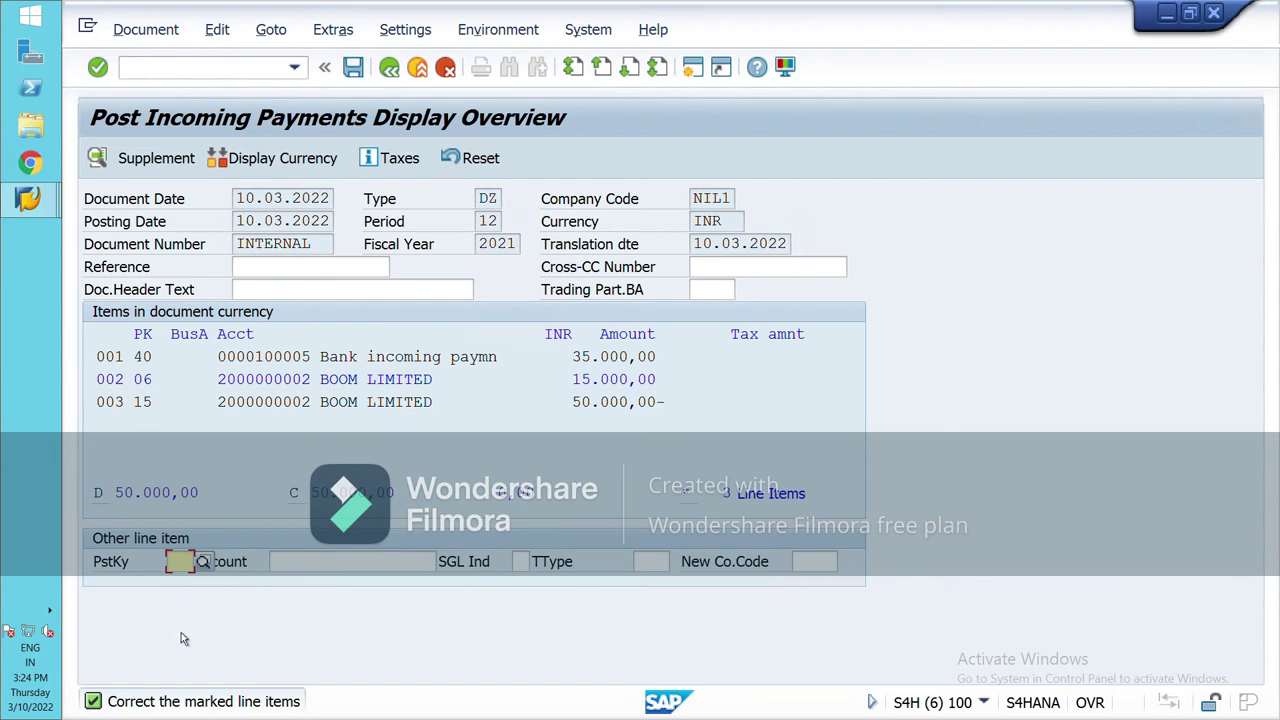
# Add the text "receive payment from customer partially" to the 15000 residual customer line and post the payment
pyautogui.doubleClick(301, 386)
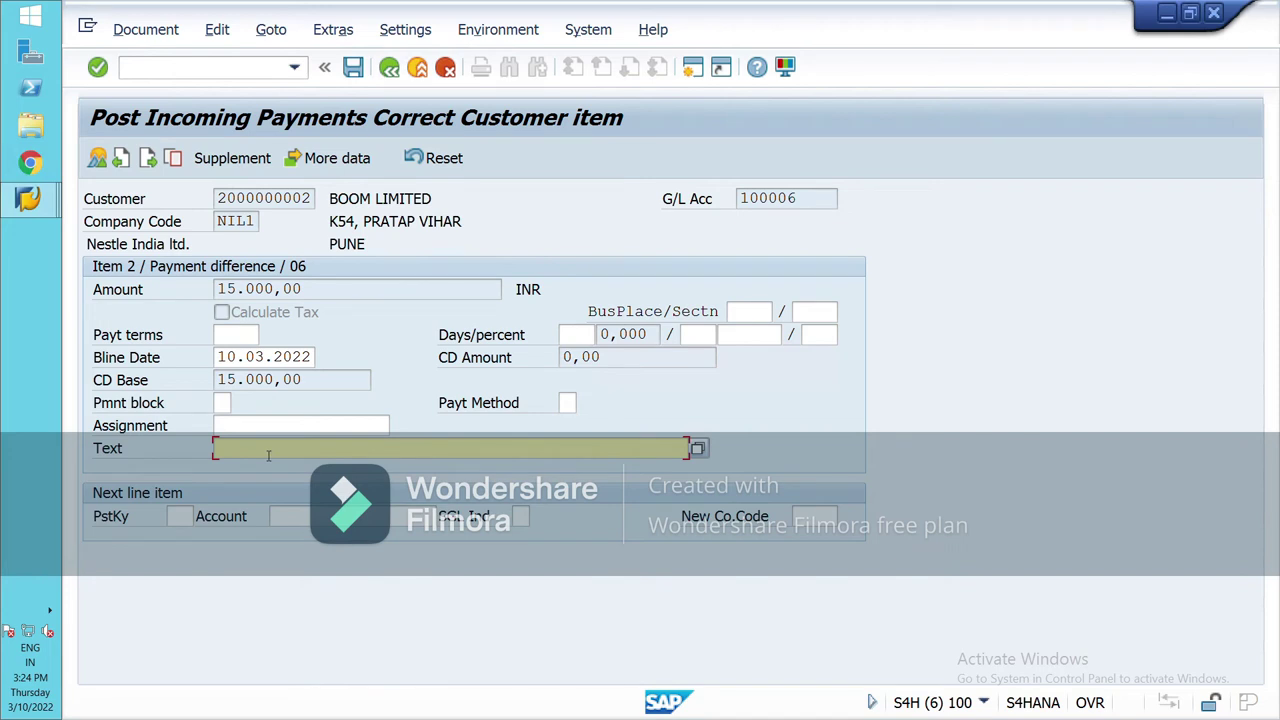
pyautogui.write('receive payment fro')
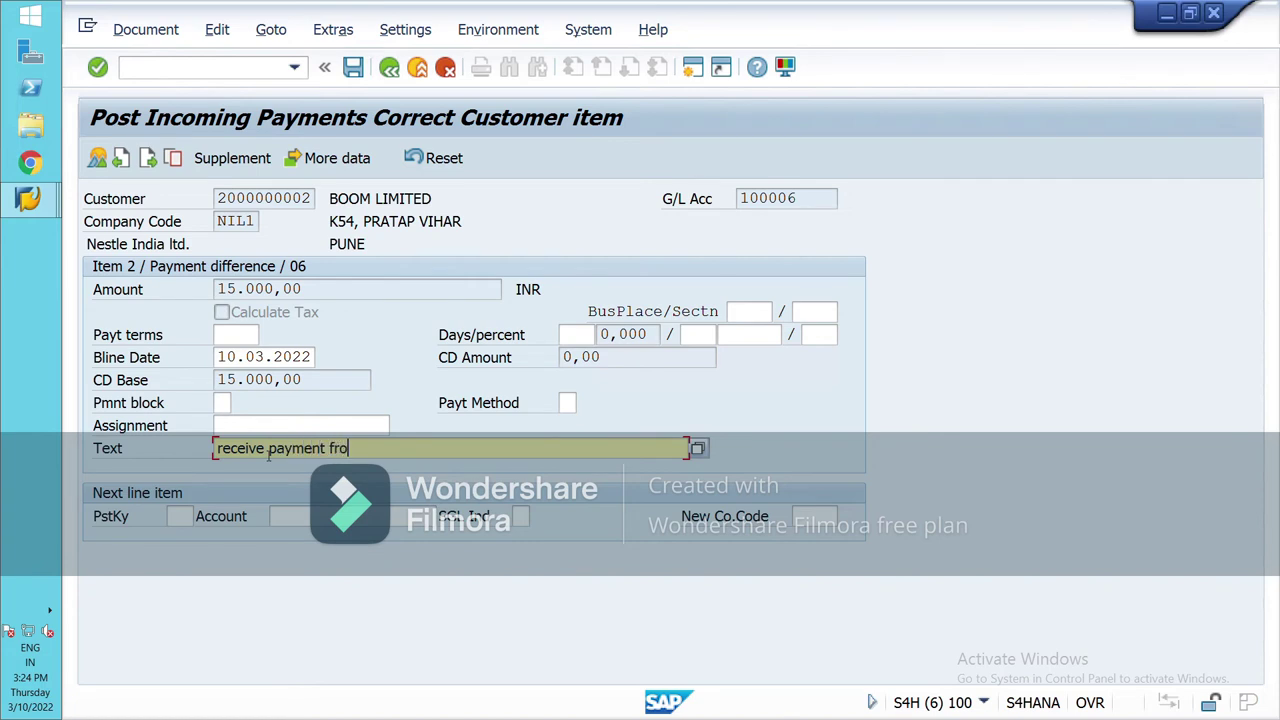
pyautogui.write('m customer partilayy')
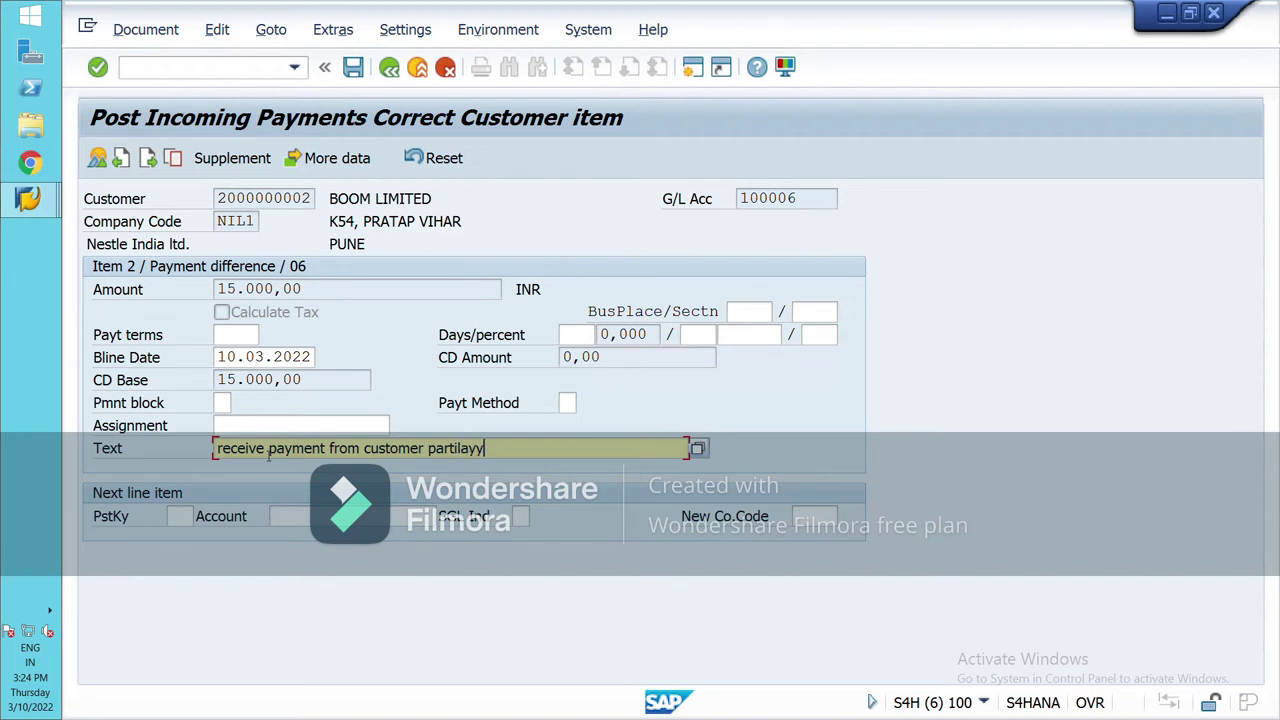
pyautogui.press('BackSpace')
pyautogui.press('BackSpace')
pyautogui.press('BackSpace')
pyautogui.press('BackSpace')
pyautogui.write('ally')
pyautogui.click(356, 69)
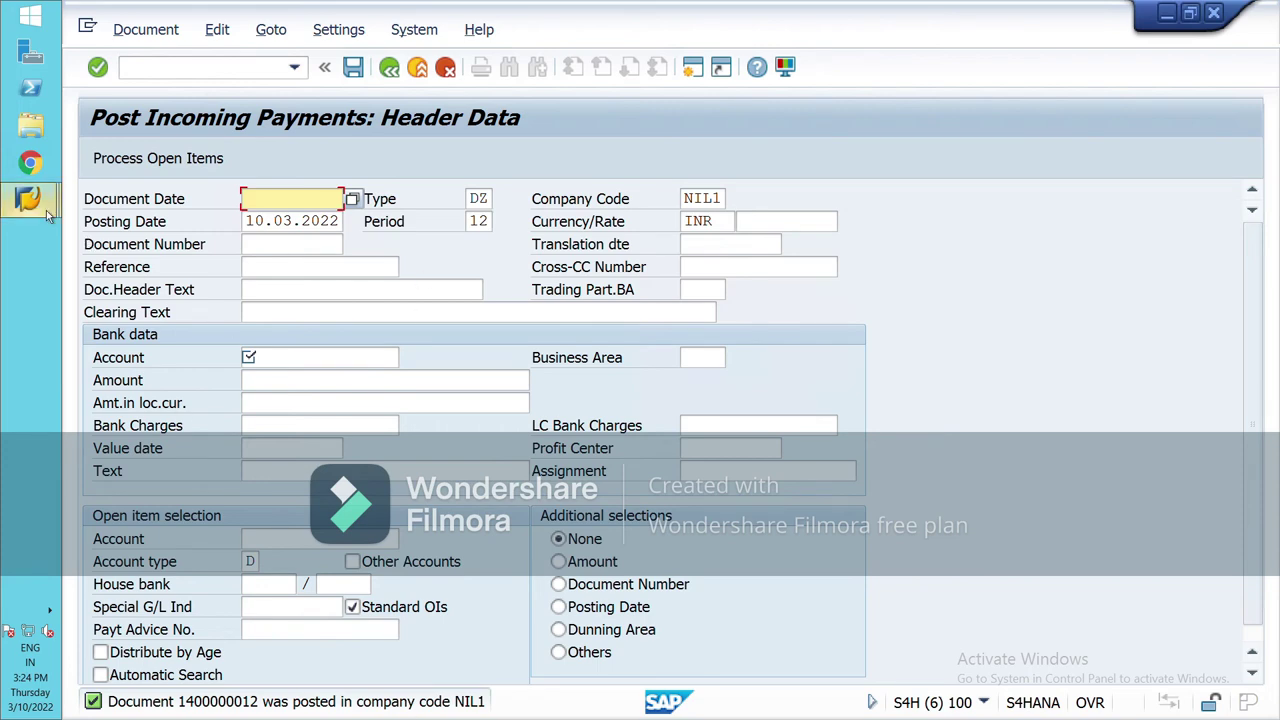
# Switch to the customer line item display and refresh BOOM LIMITED's open items
pyautogui.moveTo(46, 210)
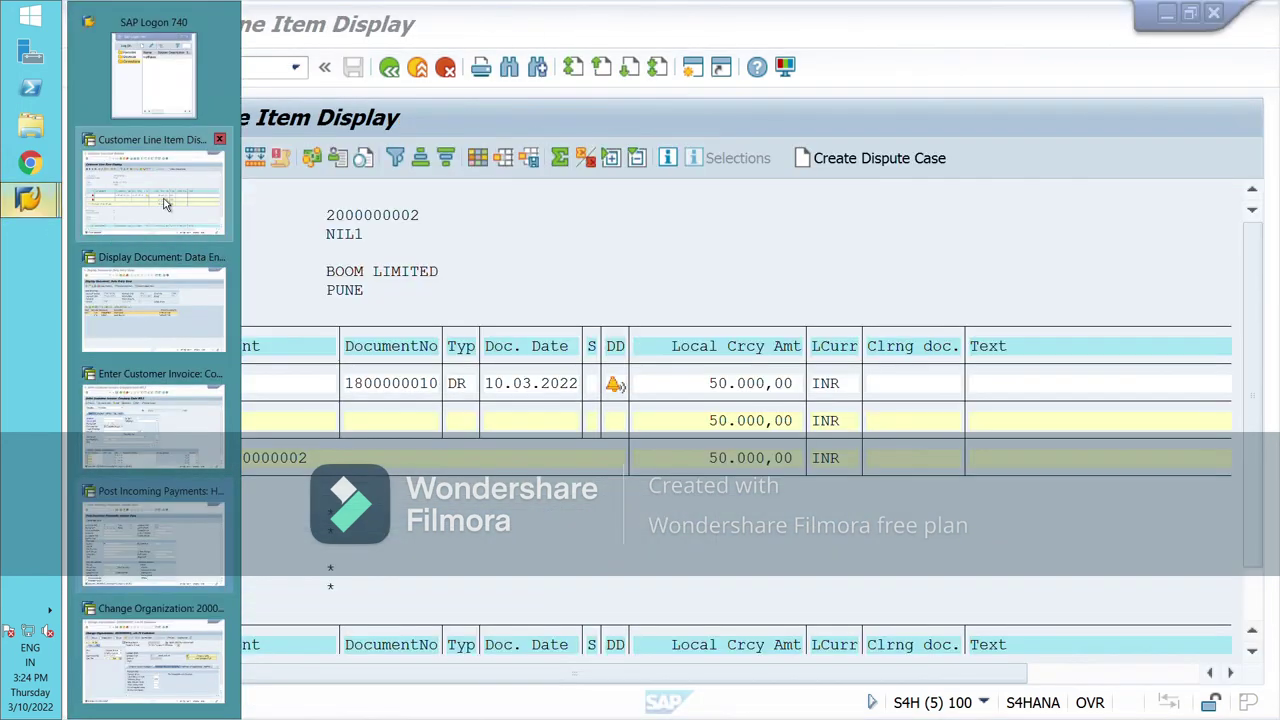
pyautogui.click(153, 175)
pyautogui.click(124, 29)
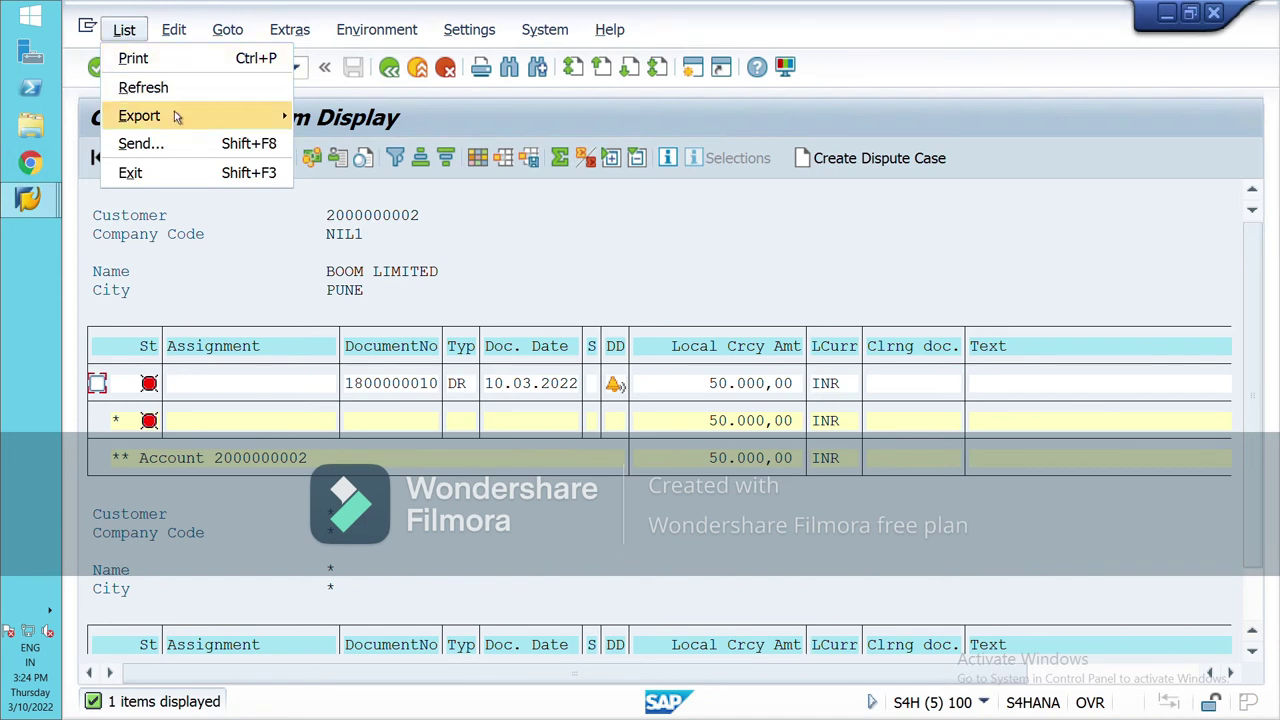
pyautogui.click(145, 88)
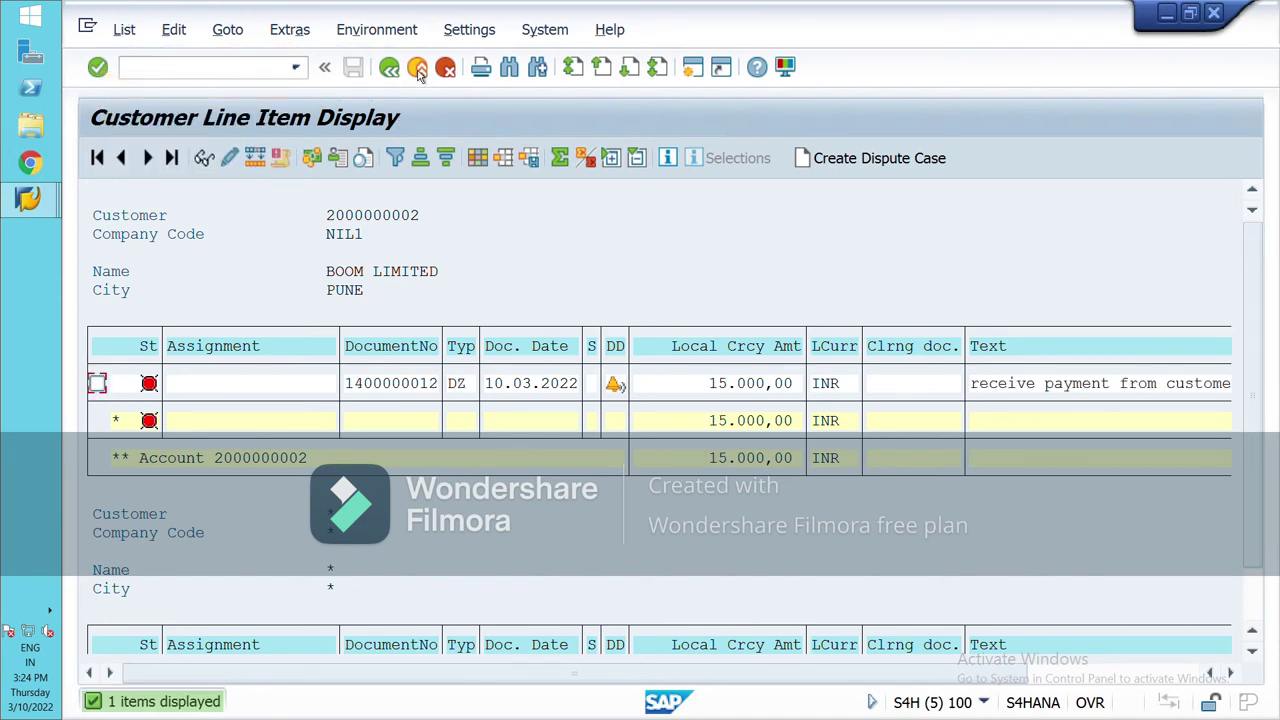
# Change the line item selection to all items and display BOOM LIMITED's list in company code NIL1
pyautogui.click(401, 77)
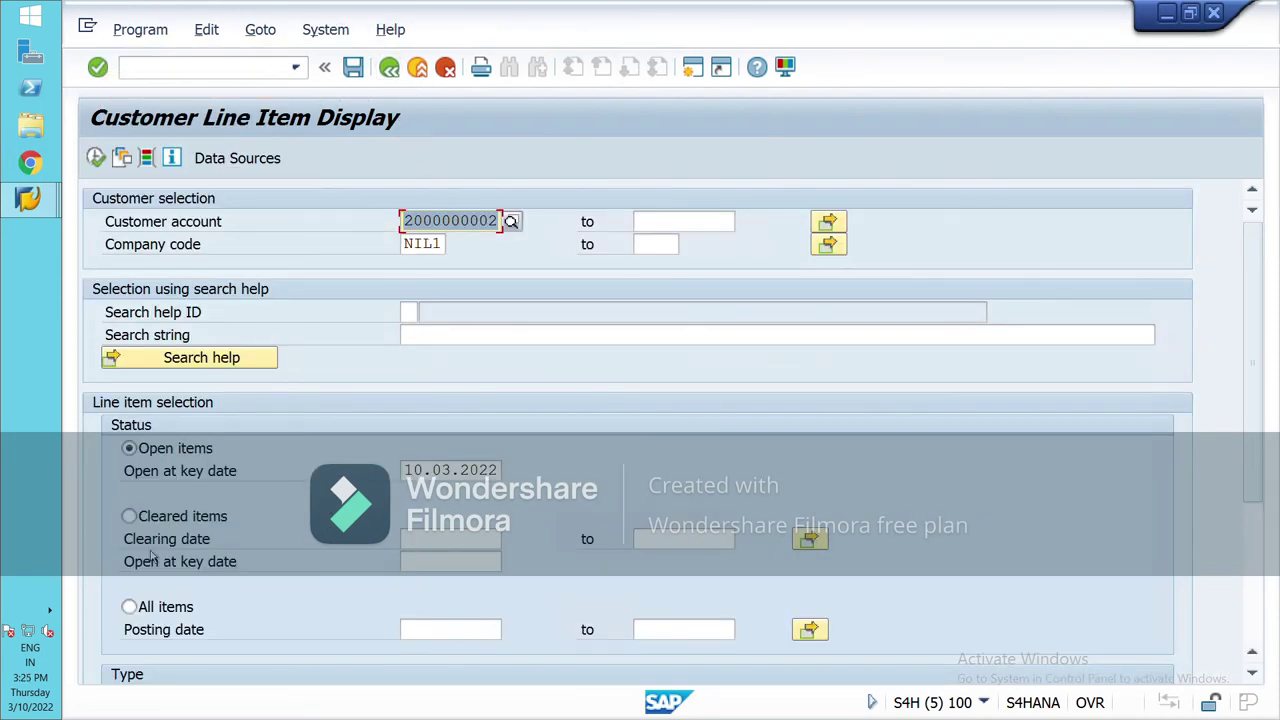
pyautogui.click(129, 607)
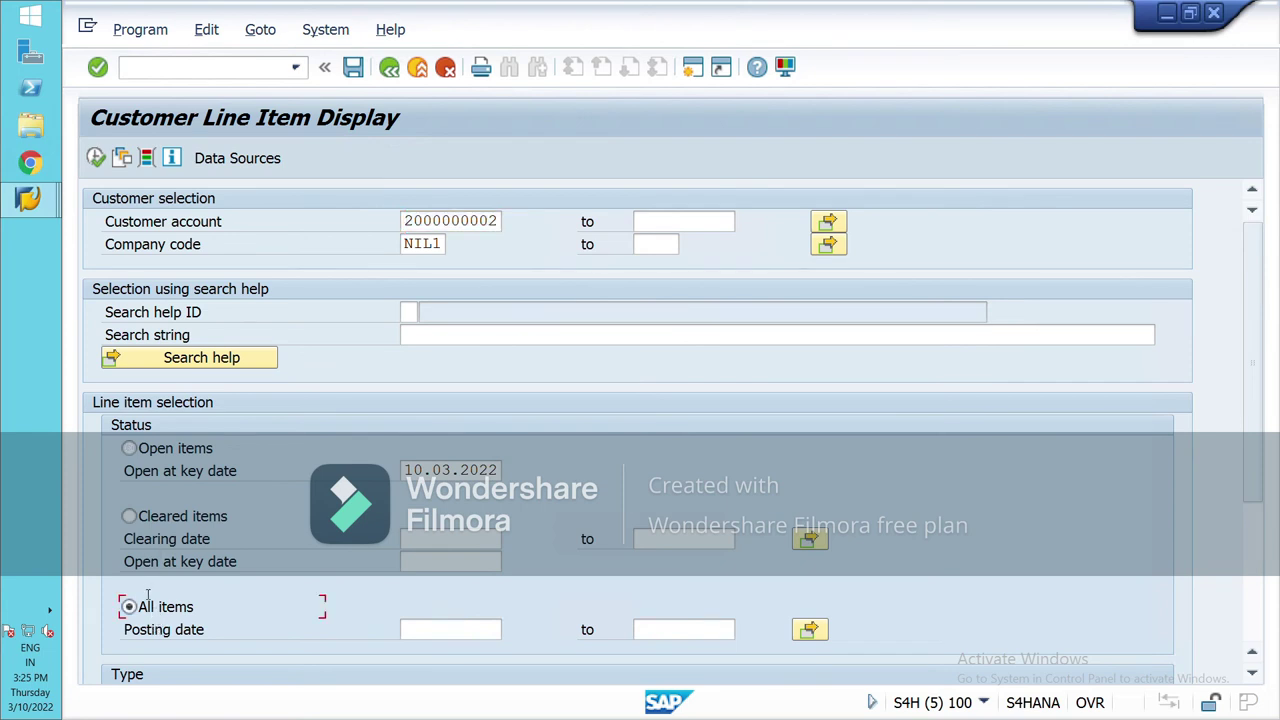
pyautogui.click(95, 157)
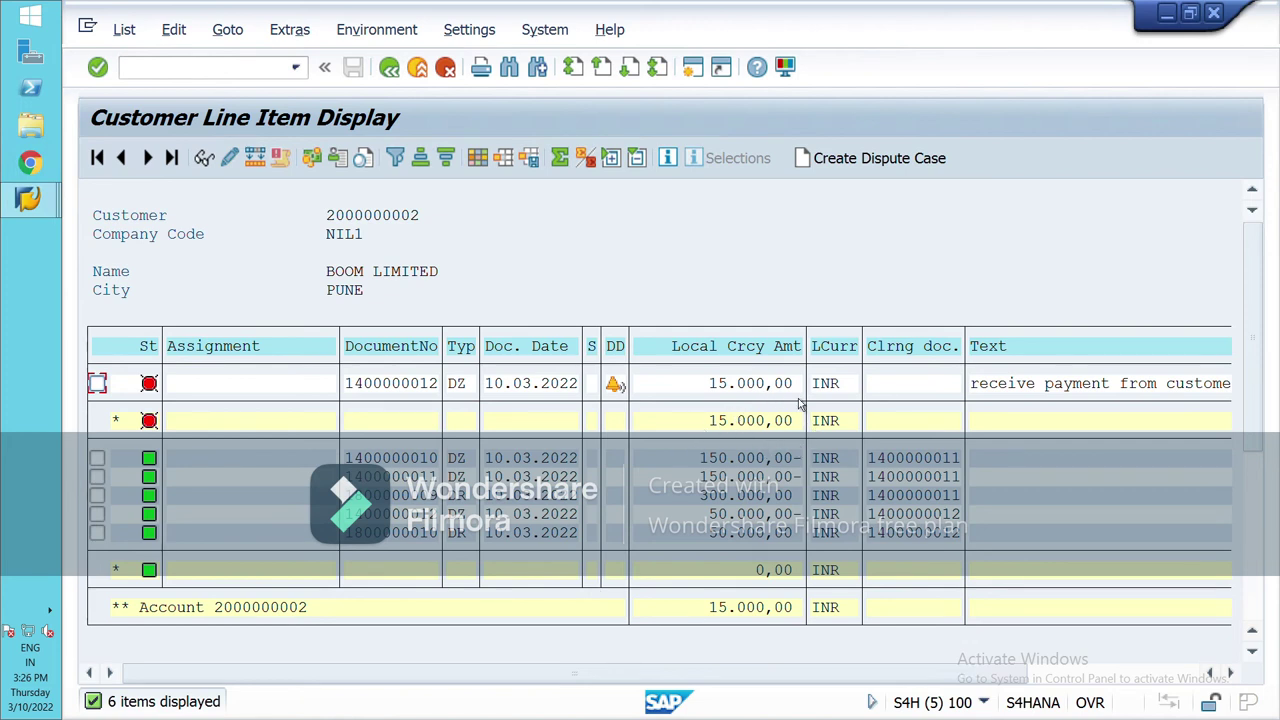
# Return to the incoming payment posting and set the new payment's document date to 10.03.2022
pyautogui.moveTo(28, 198)
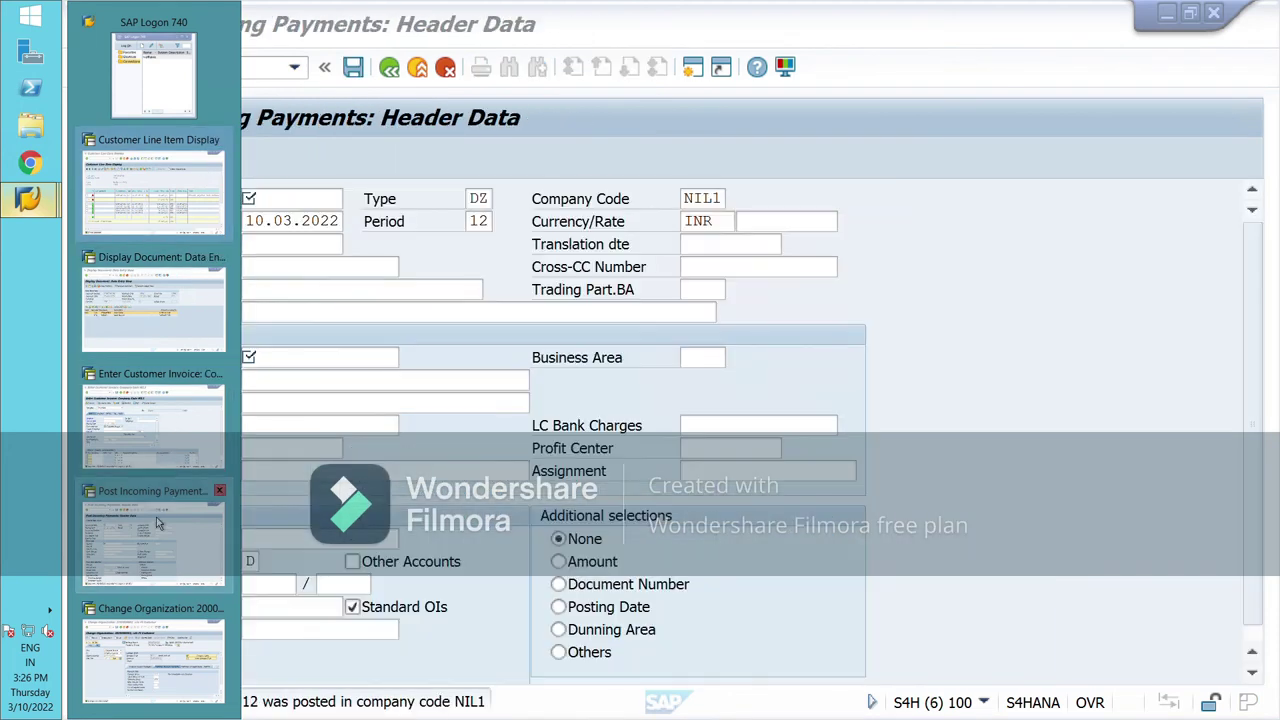
pyautogui.click(160, 528)
pyautogui.click(292, 199)
pyautogui.write('10.')
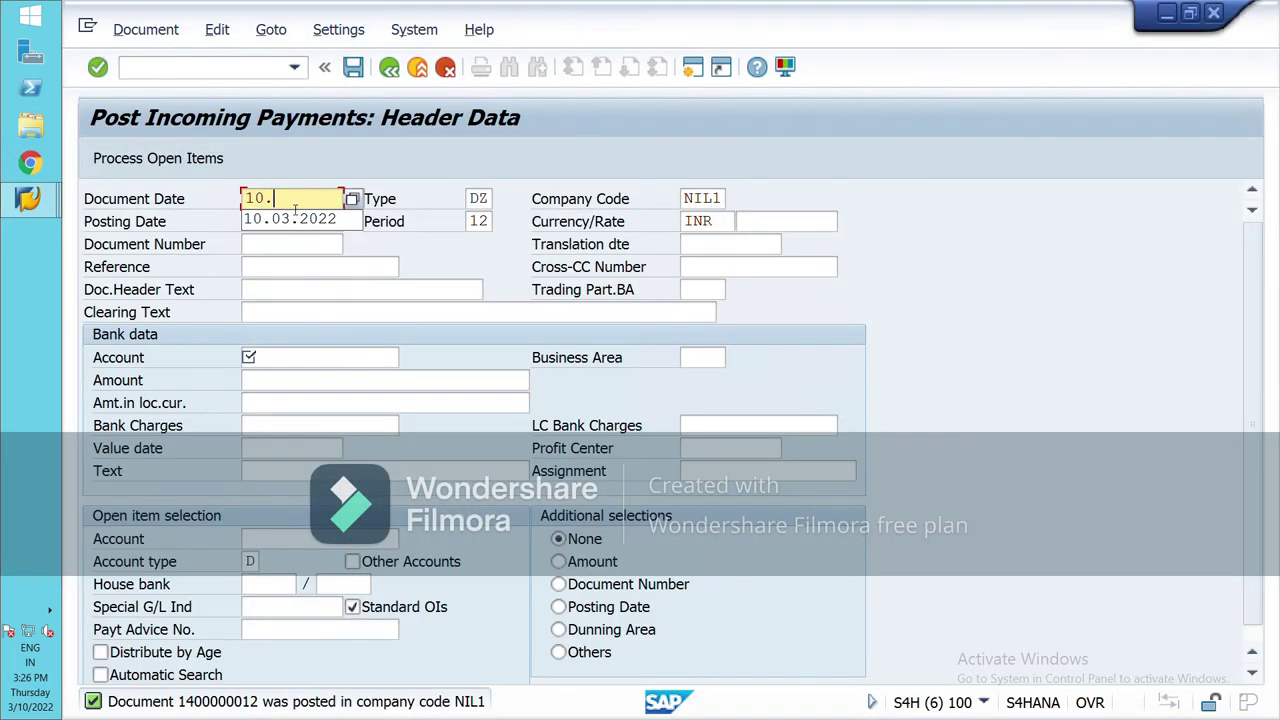
pyautogui.write('03.2022')
# Fill the bank data with the Bank incoming payment account, amount 15000 and value date 10.03.2022
pyautogui.click(297, 362)
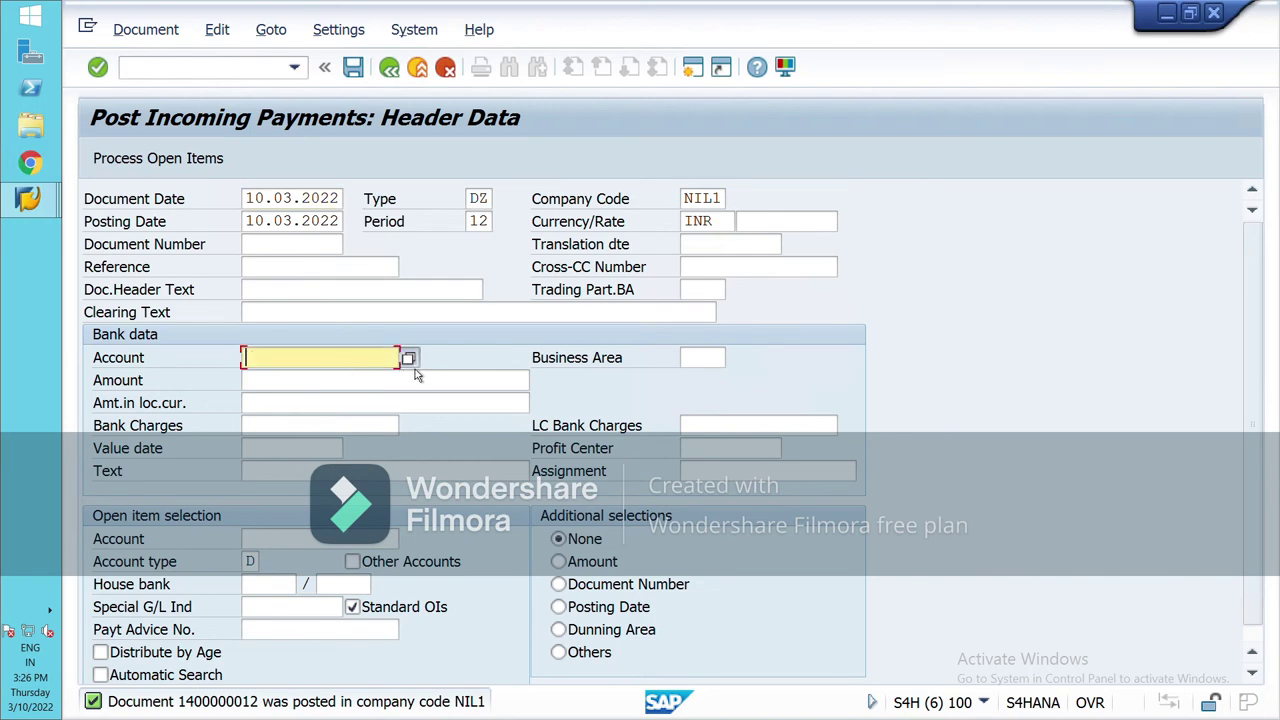
pyautogui.click(411, 358)
pyautogui.click(1150, 692)
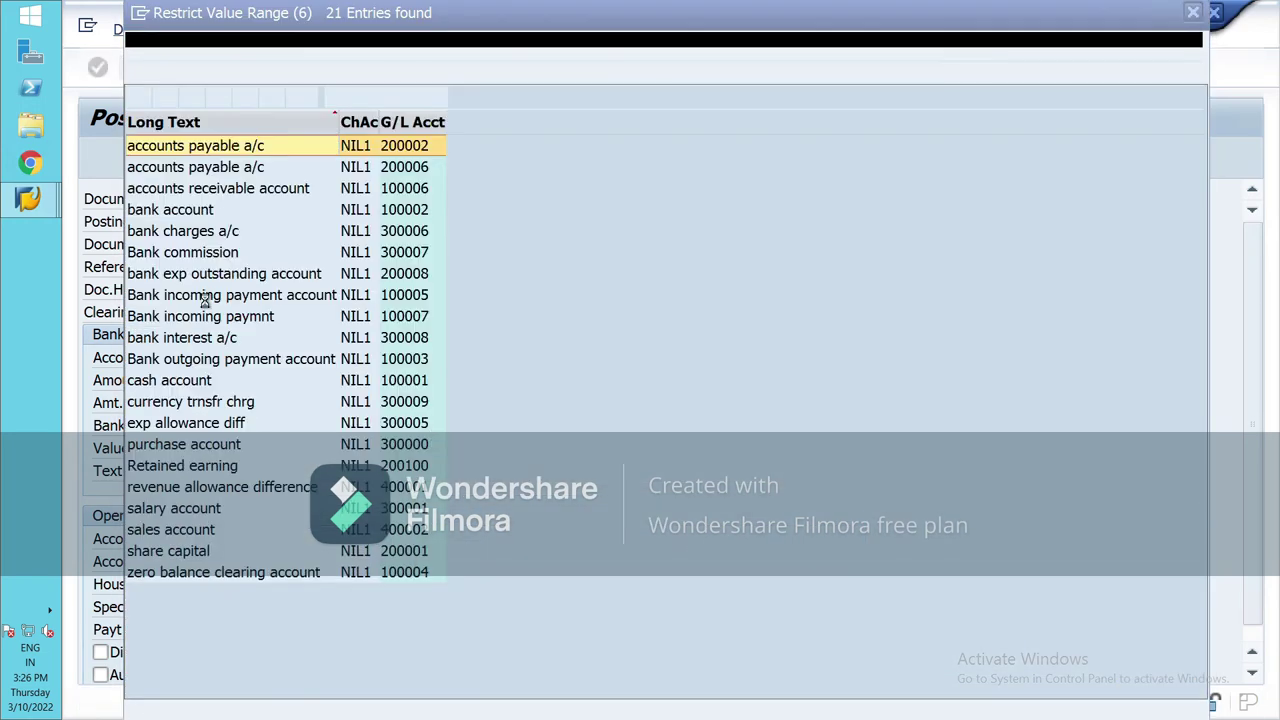
pyautogui.doubleClick(200, 295)
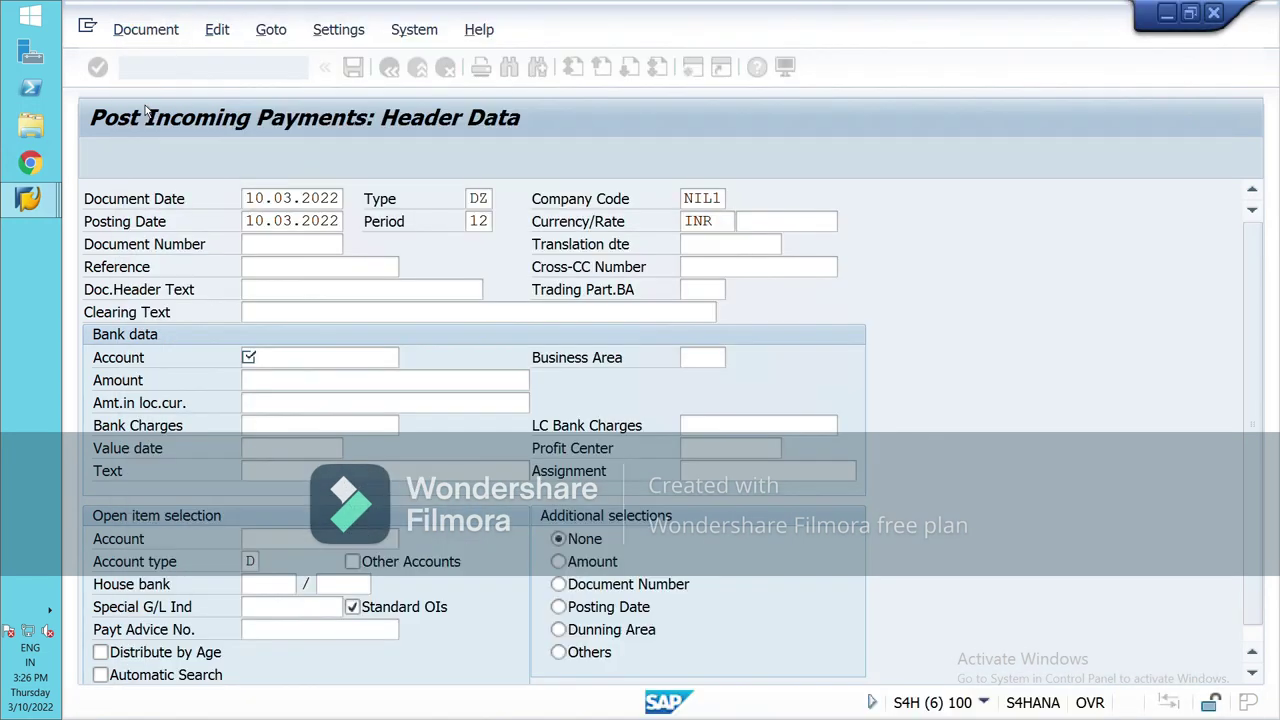
pyautogui.click(302, 381)
pyautogui.write('15000')
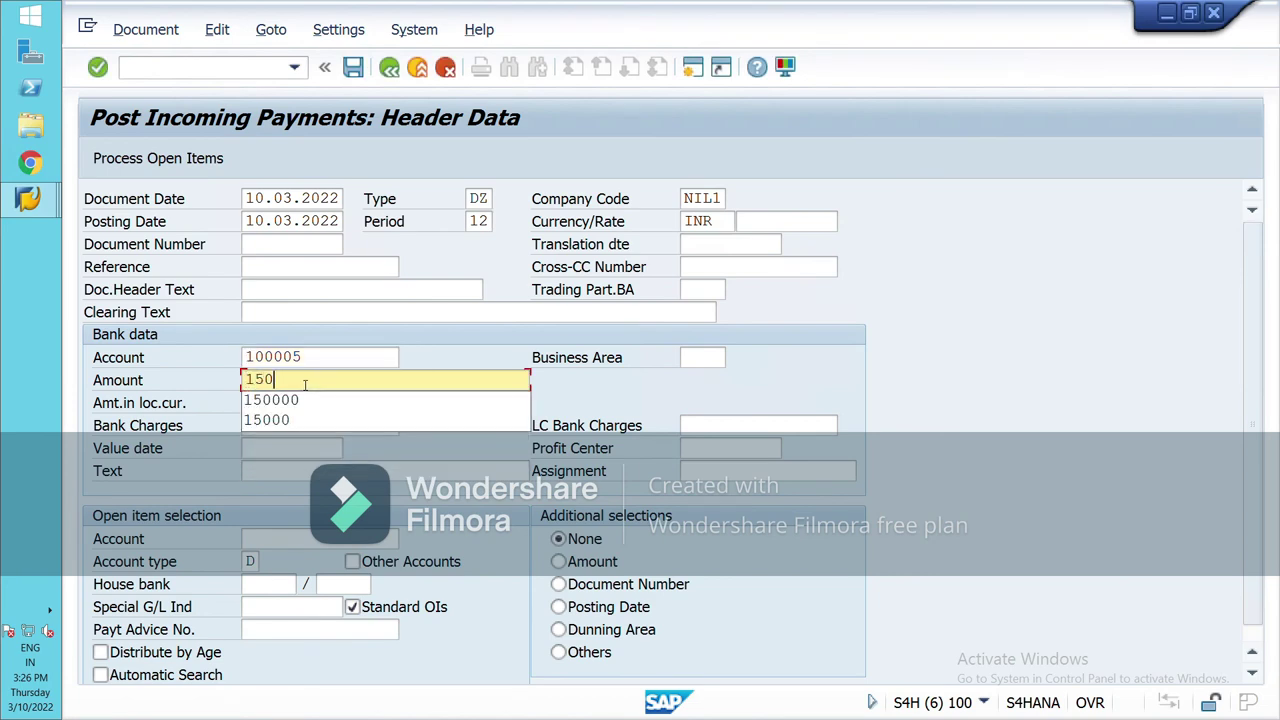
pyautogui.click(276, 449)
pyautogui.write('10.03.2022')
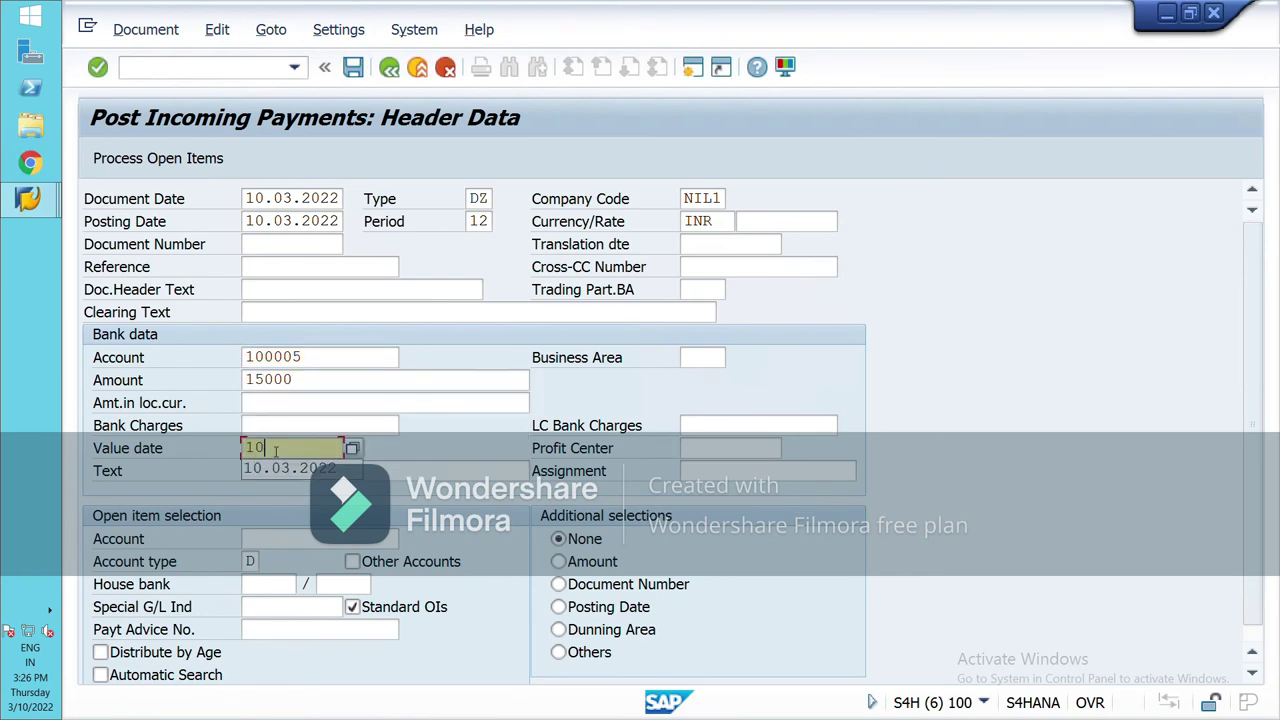
# Choose customer BOOM LIMITED for the 15000 payment's open item selection and proceed to its open items
pyautogui.click(275, 539)
pyautogui.press('F4')
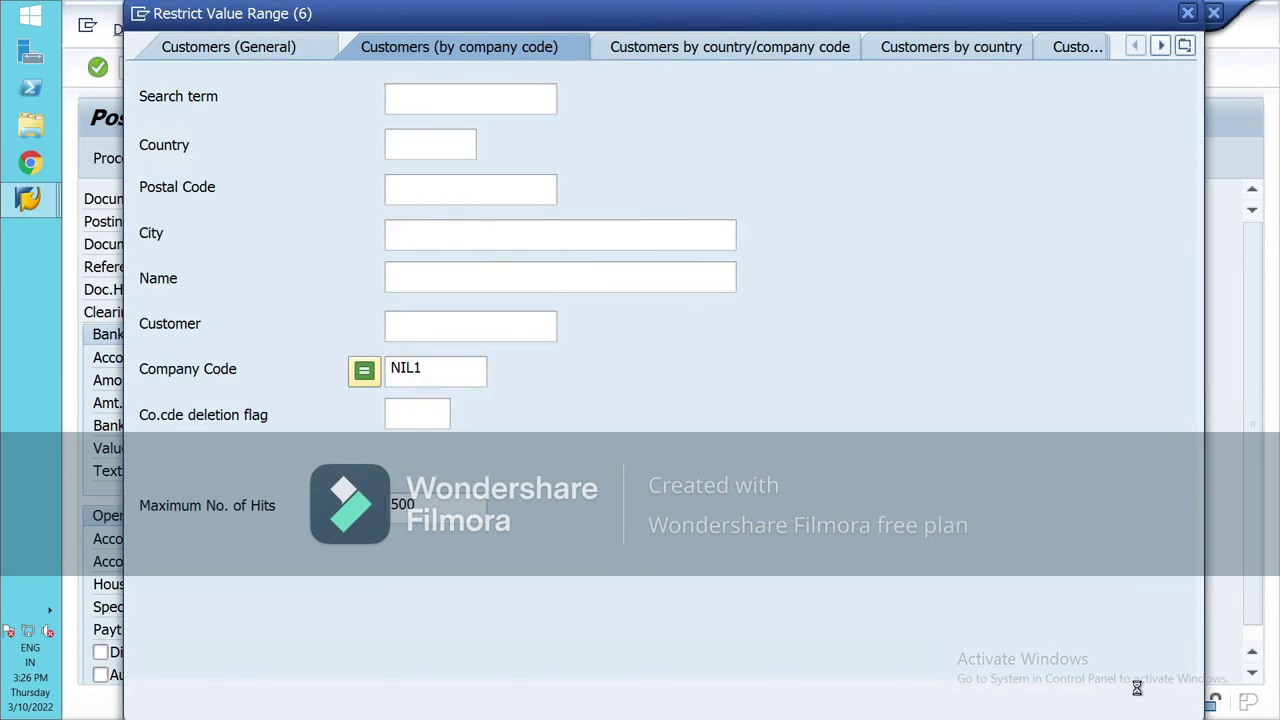
pyautogui.click(1130, 702)
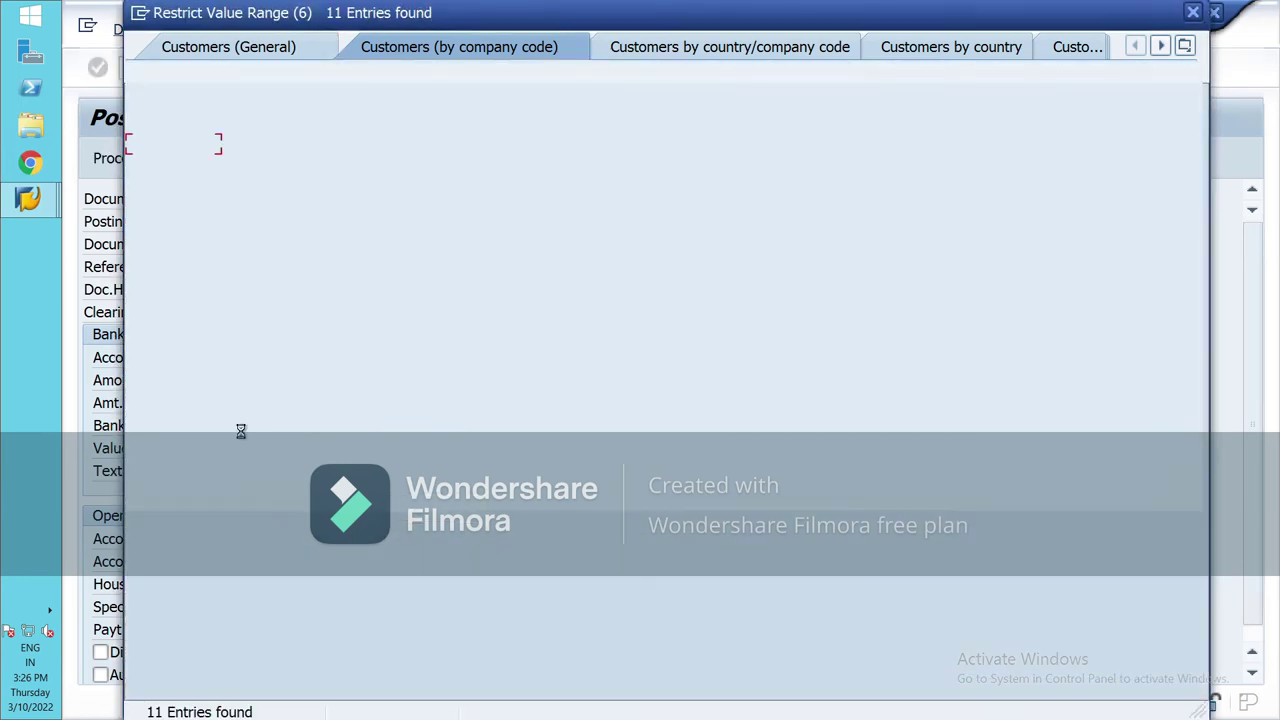
pyautogui.doubleClick(160, 252)
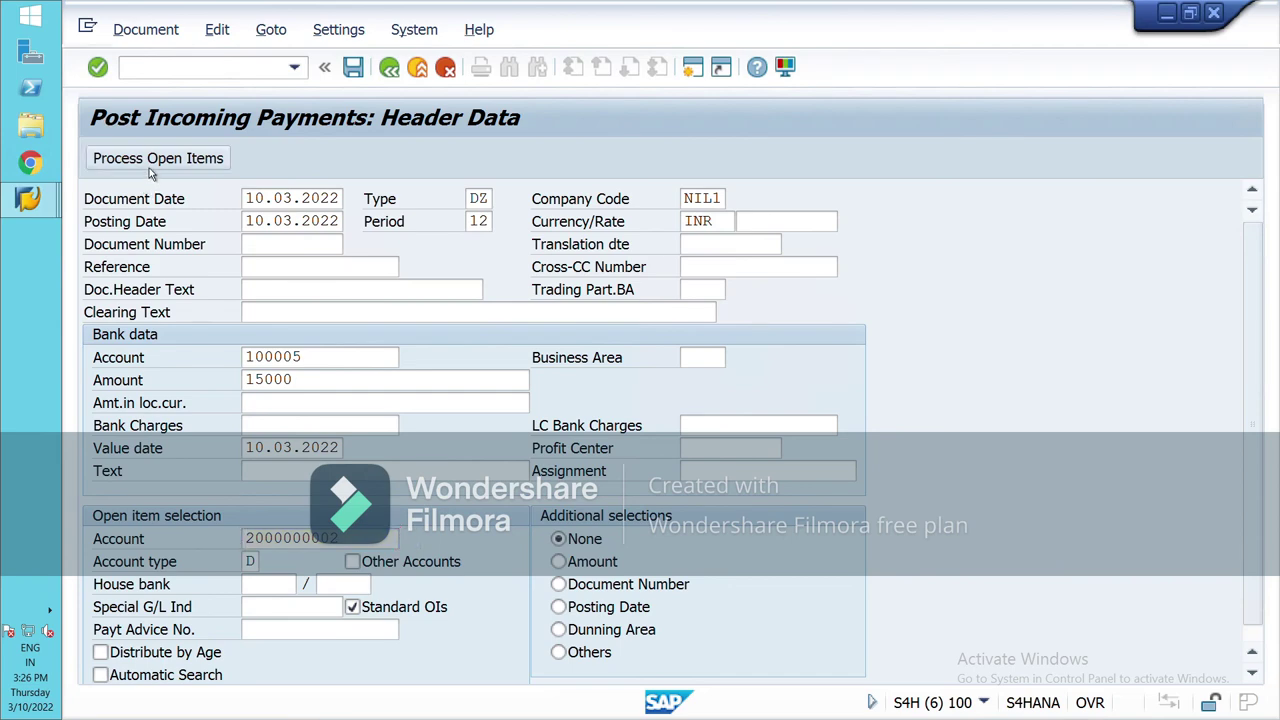
pyautogui.click(150, 158)
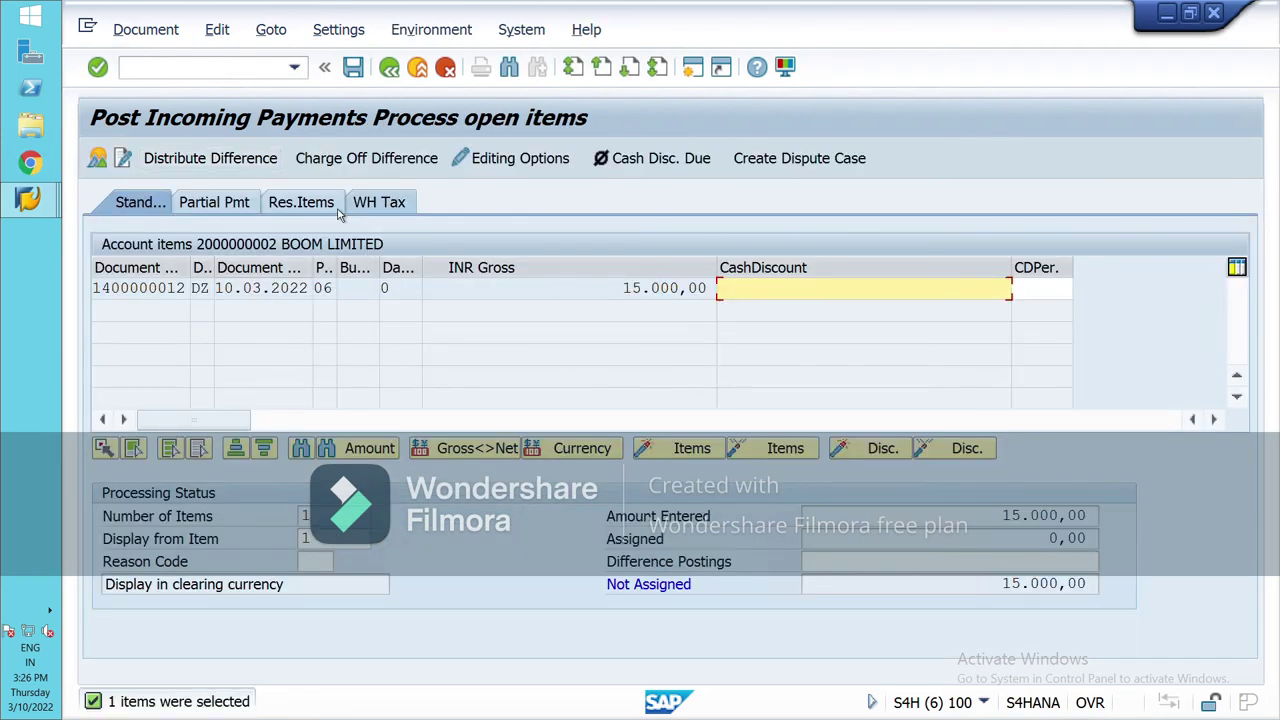
# Assign the full 15000 open item in the residual items view without a new residual amount and post the payment
pyautogui.click(302, 202)
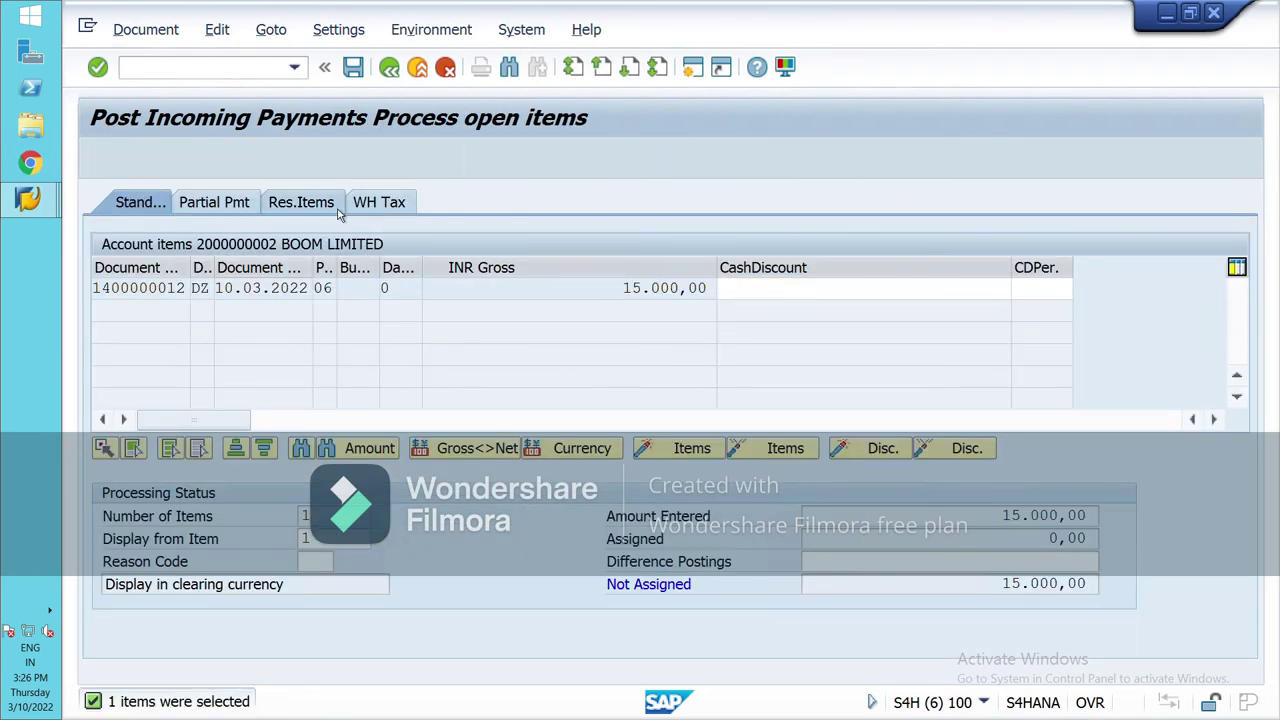
pyautogui.doubleClick(688, 288)
pyautogui.click(771, 296)
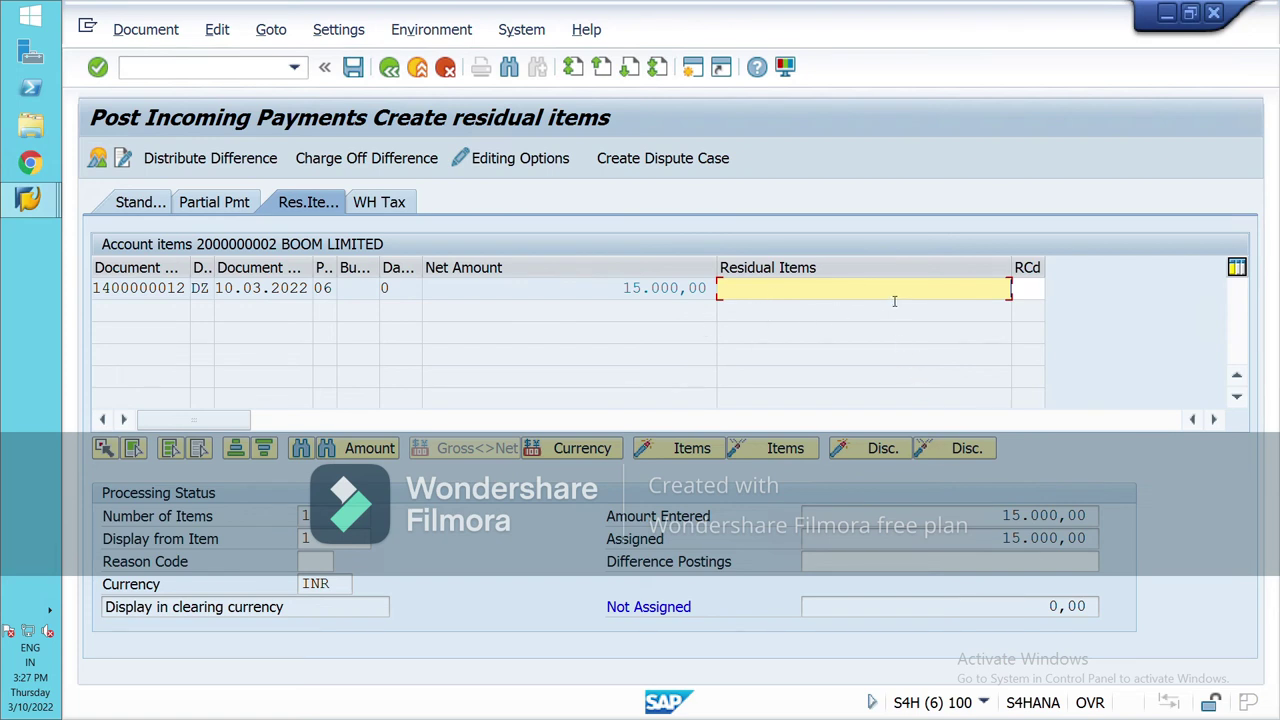
pyautogui.click(353, 67)
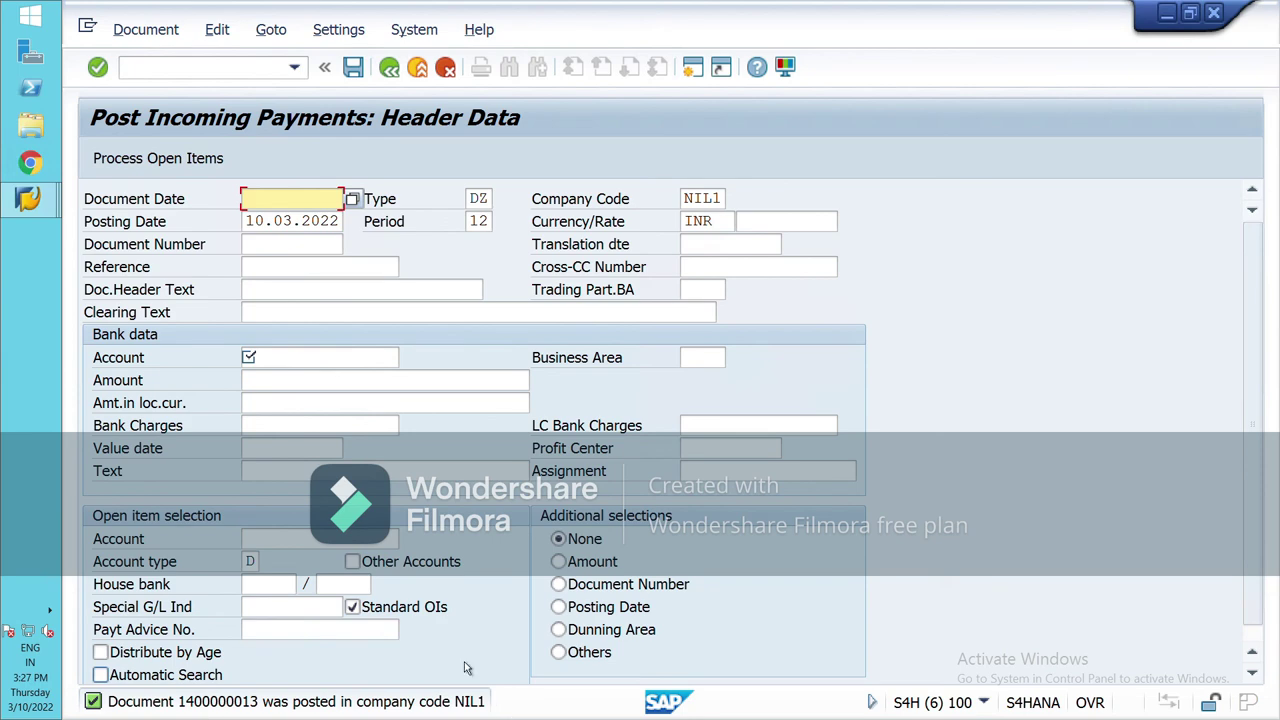
# Switch to the customer line item display, refresh it and review the clearing status of all BOOM LIMITED items
pyautogui.moveTo(30, 205)
pyautogui.click(172, 208)
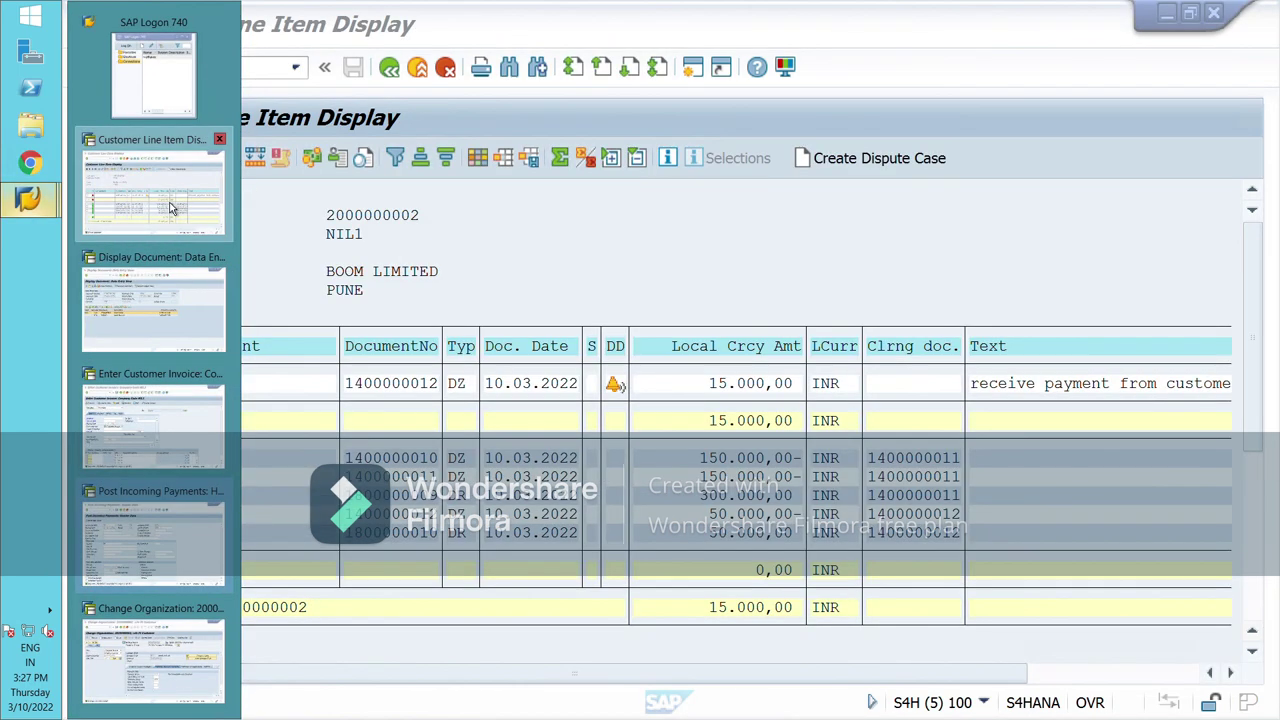
pyautogui.click(124, 29)
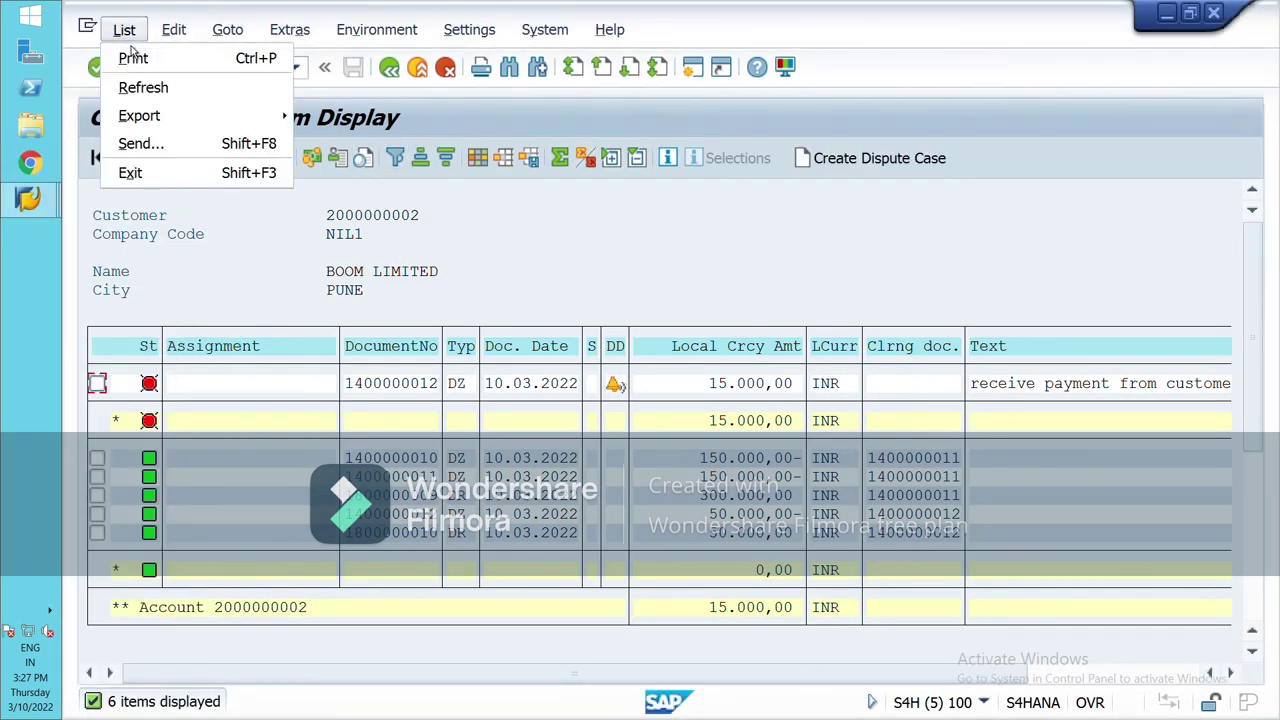
pyautogui.click(145, 84)
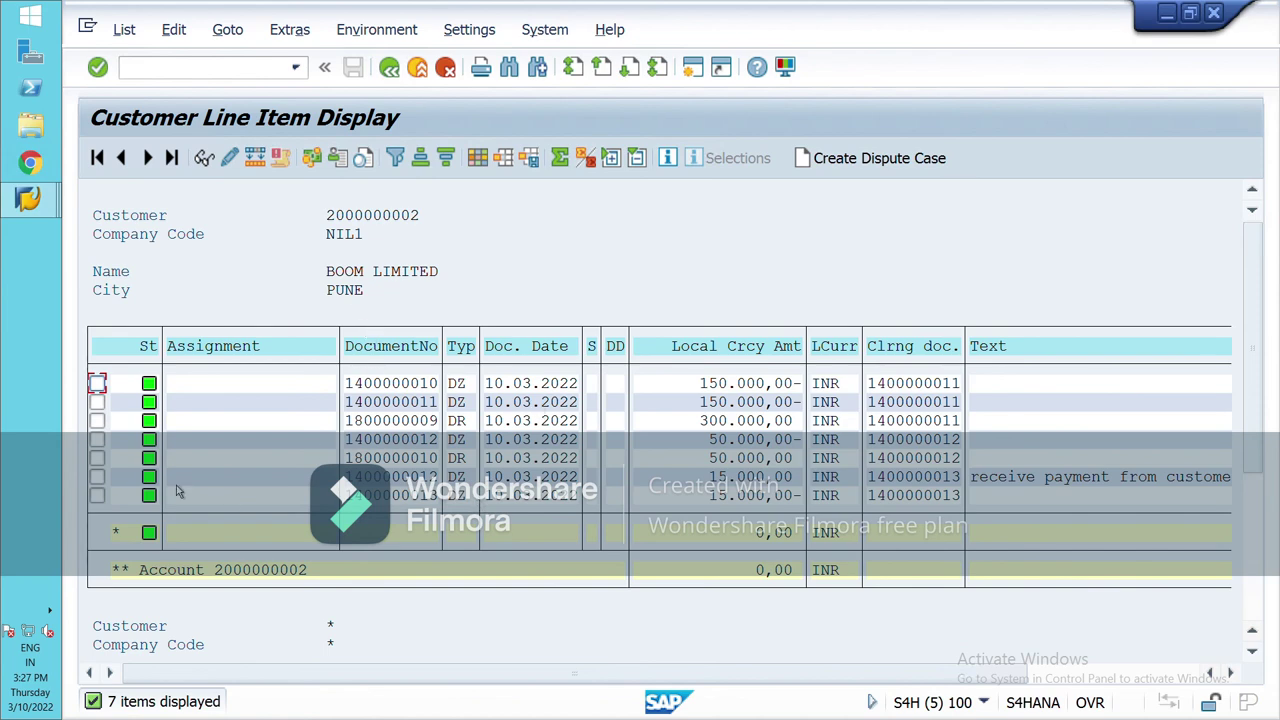
pyautogui.scroll(-1, 428, 580)
pyautogui.scroll(-3, 428, 579)
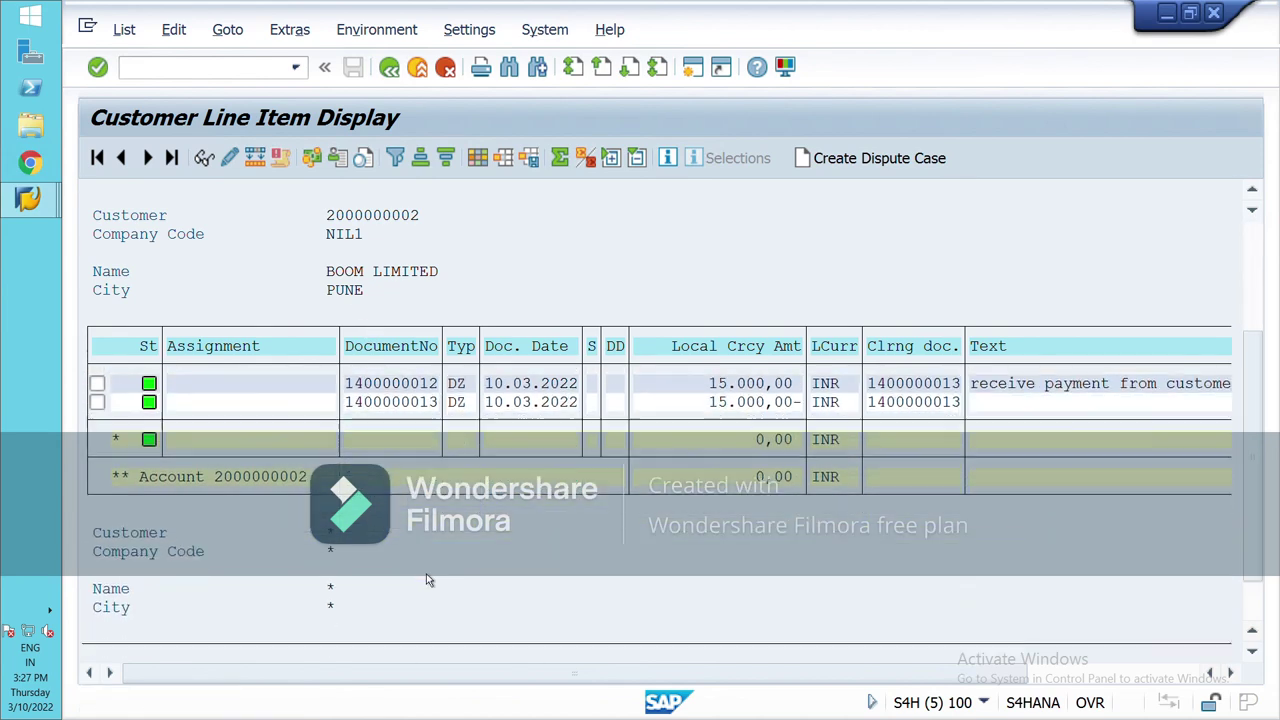
pyautogui.scroll(5, 428, 580)
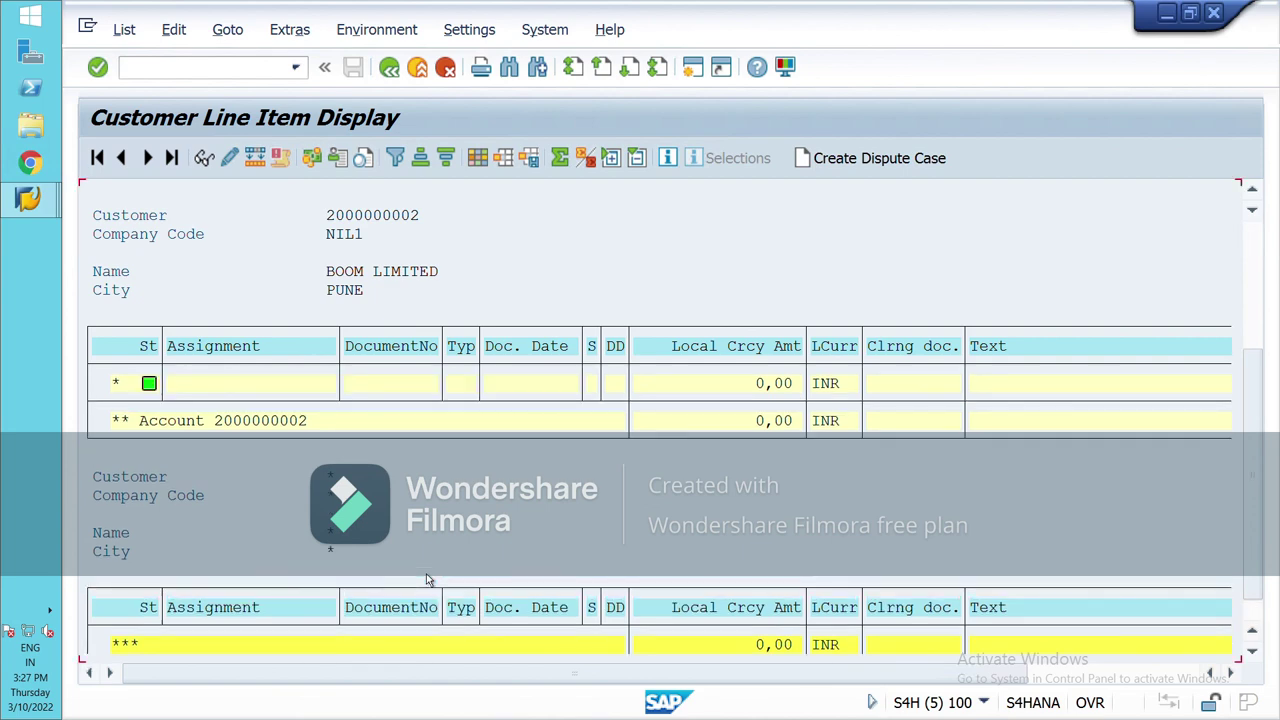